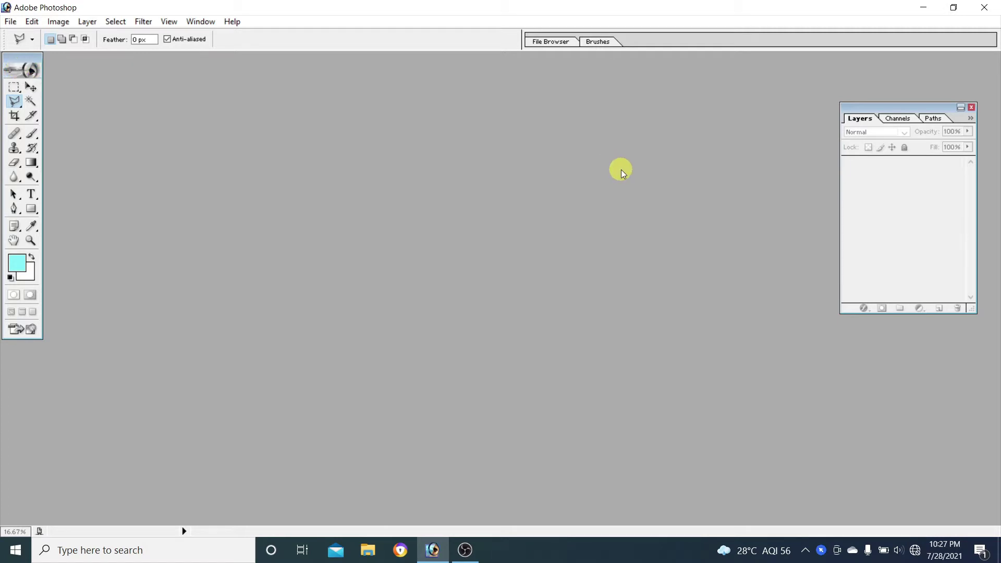
- Browse the Window menu and lasso flyout, then bring up the File menu
left_click(214, 23)
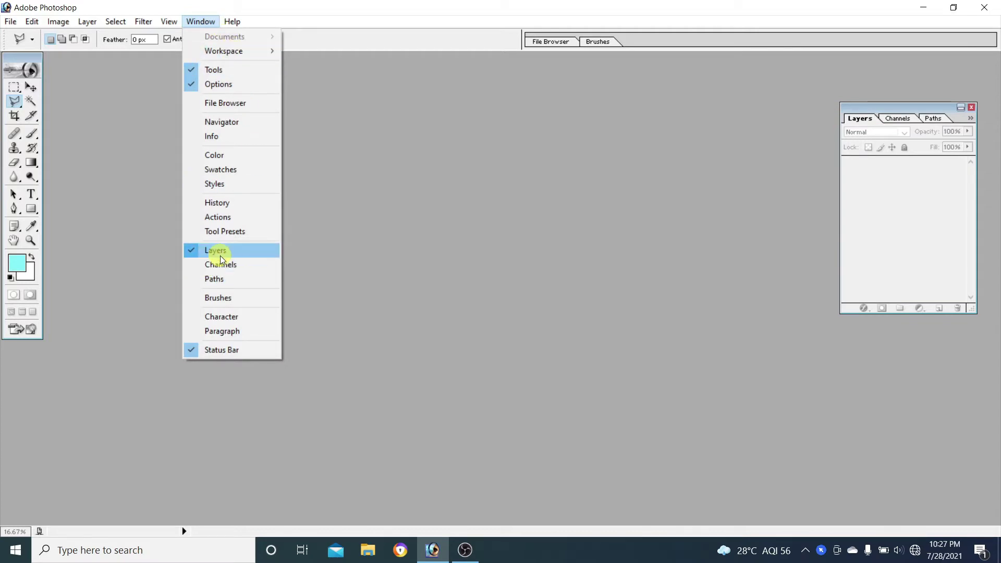
left_click(345, 231)
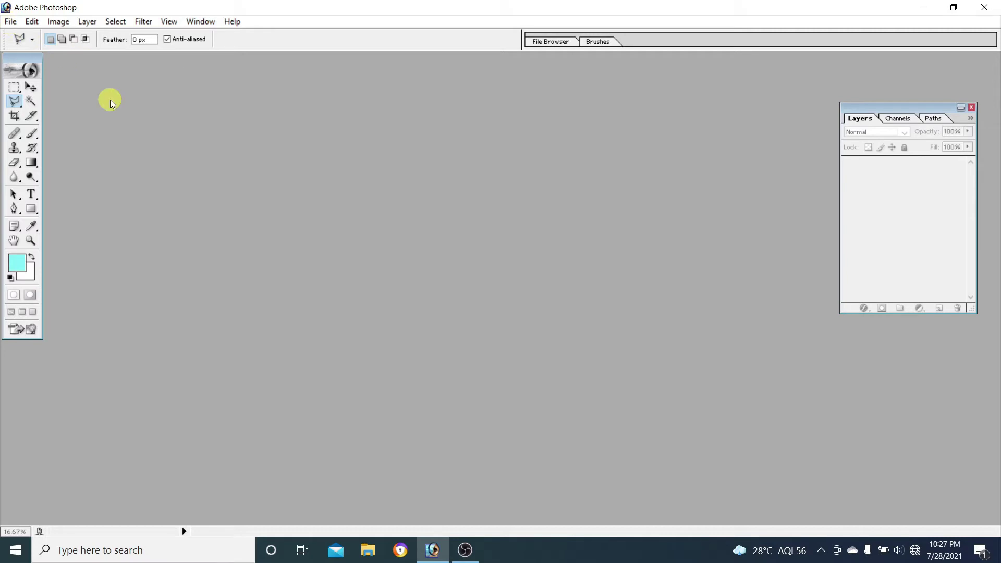
left_click(11, 102)
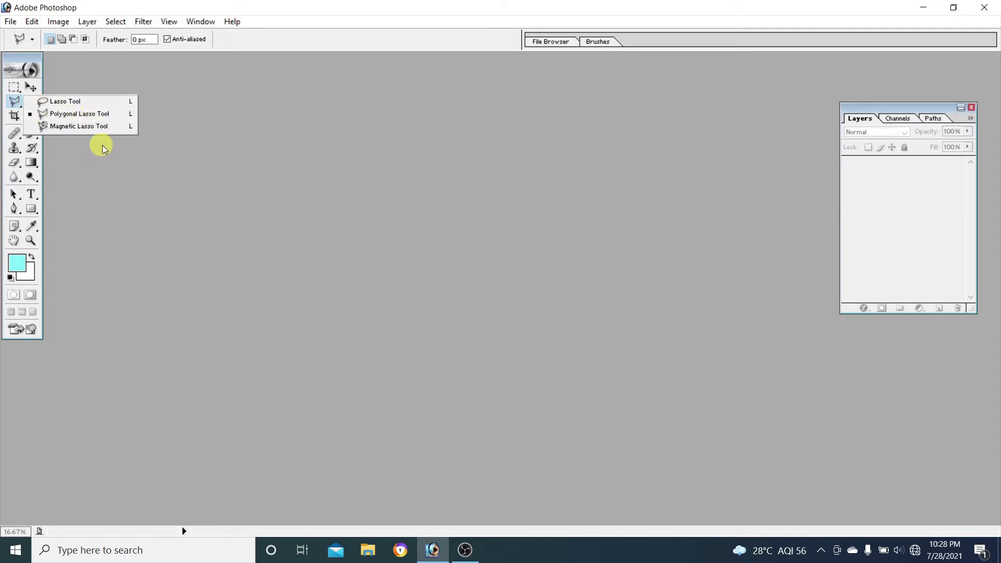
left_click(11, 21)
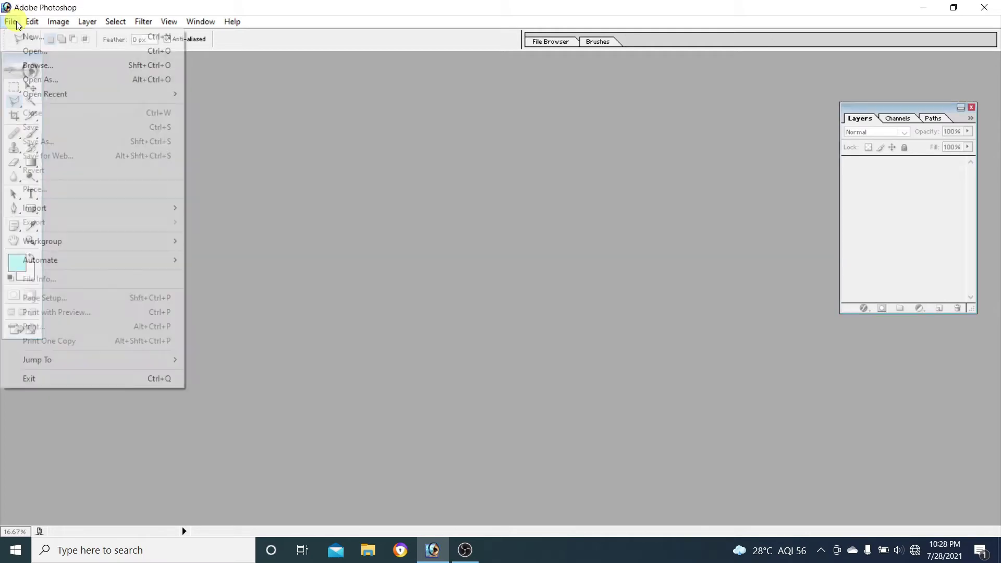
mouse_move(10, 21)
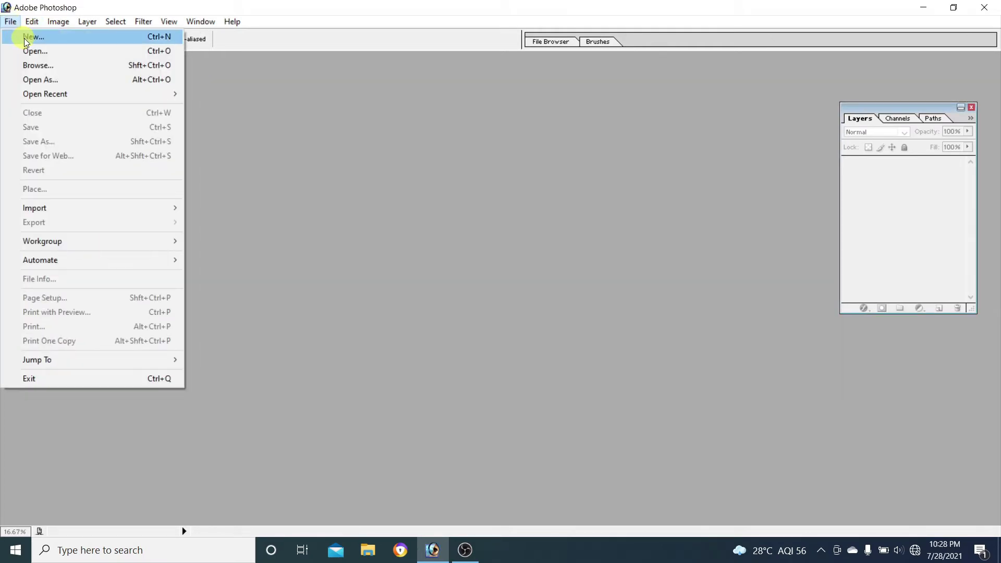
- Create a new 1280 x 720 HDTV 720P document and show it full screen on grey
left_click(29, 36)
left_click(563, 226)
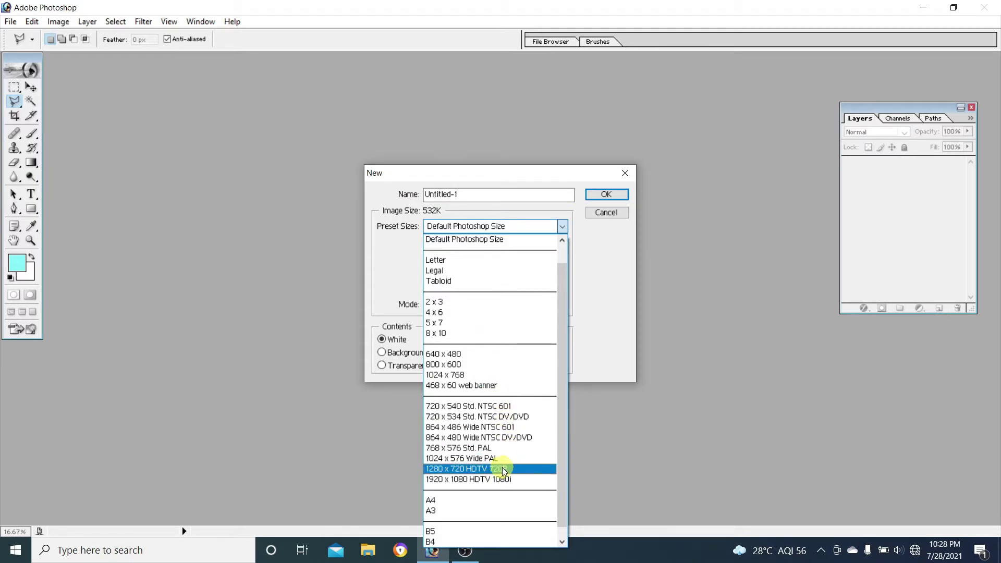
left_click(503, 471)
left_click(607, 195)
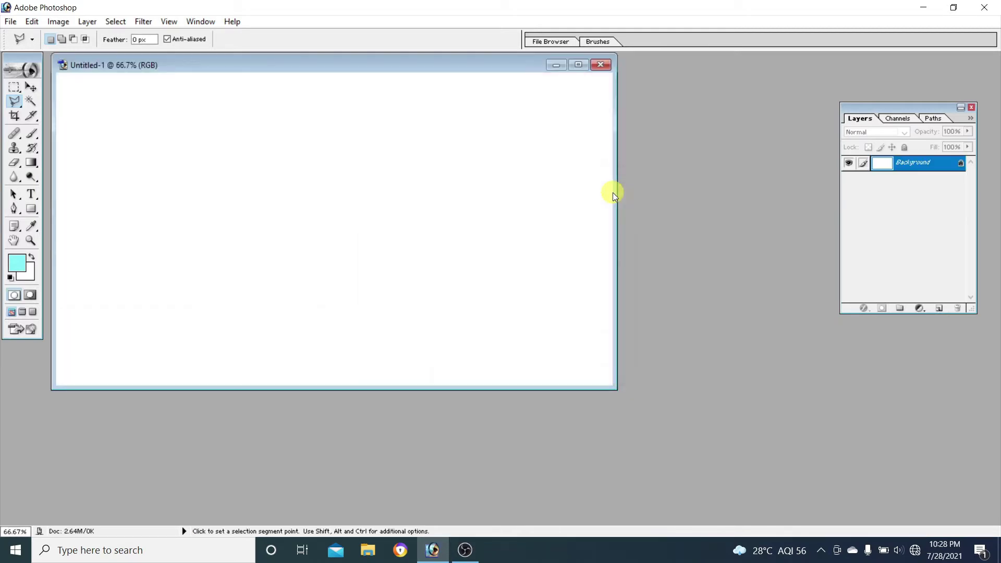
left_click_drag(362, 62, 452, 103)
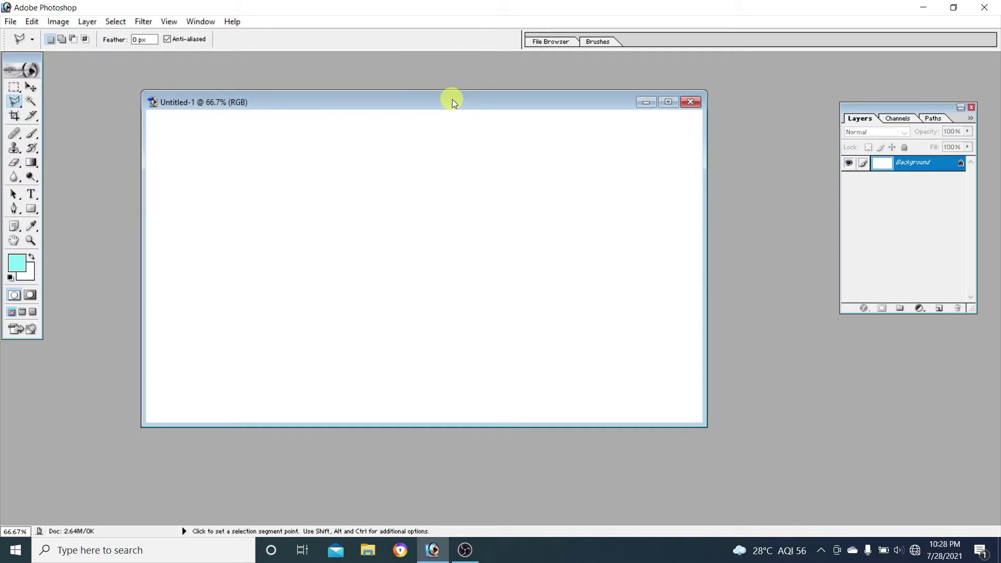
key("f")
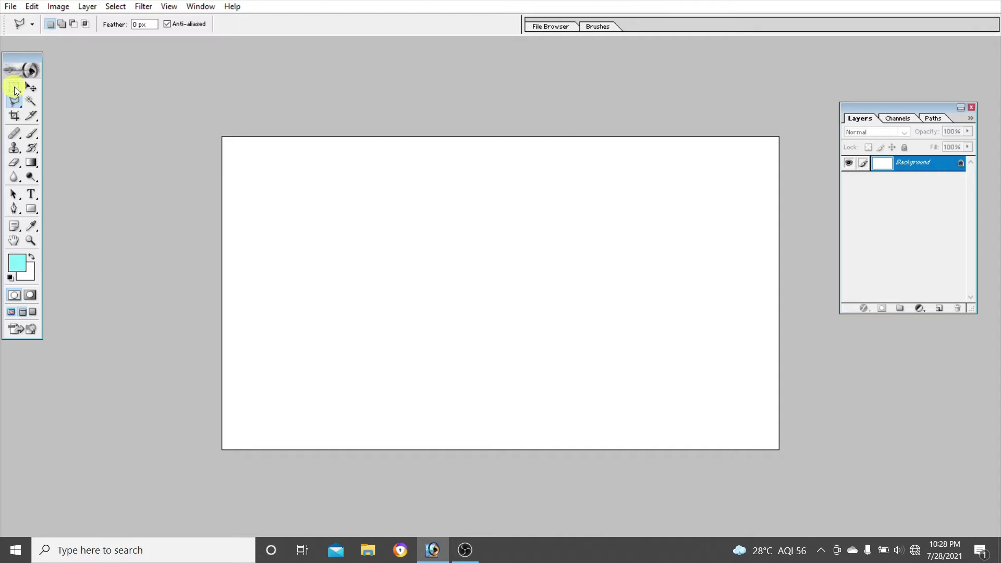
- Draw and clear a trial rectangular marquee selection on the blank canvas
left_click(14, 90)
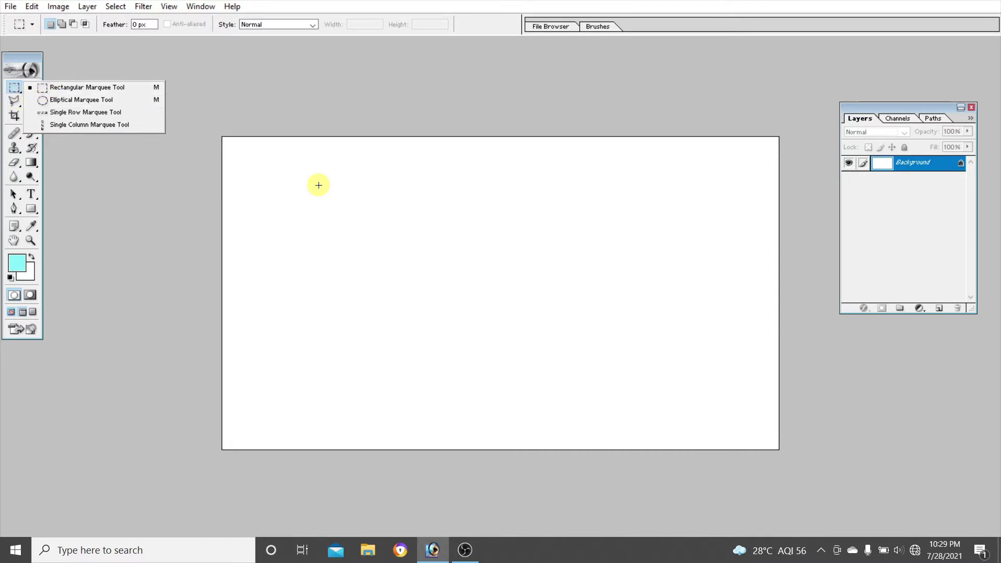
left_click(71, 89)
left_click_drag(324, 206, 498, 304)
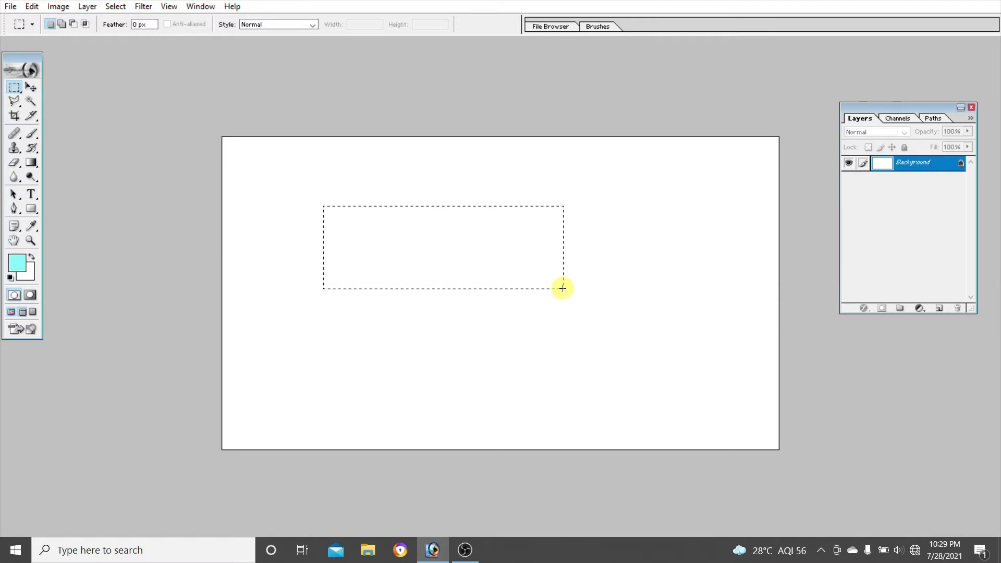
left_click(497, 304)
- Switch to the Elliptical Marquee, then draw and clear a trial circle selection
left_click_drag(15, 87, 73, 108)
left_click(67, 103)
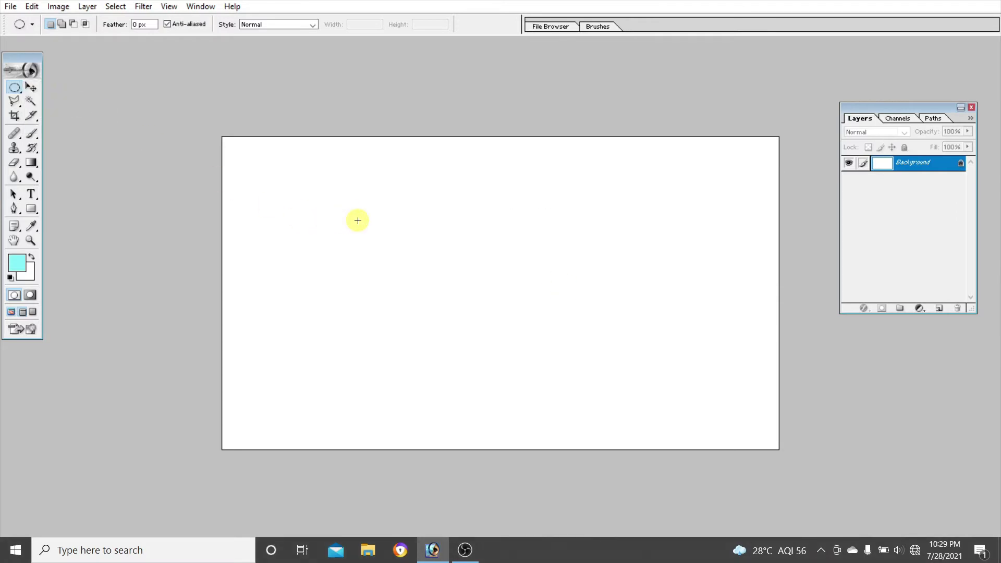
left_click_drag(358, 221, 491, 354)
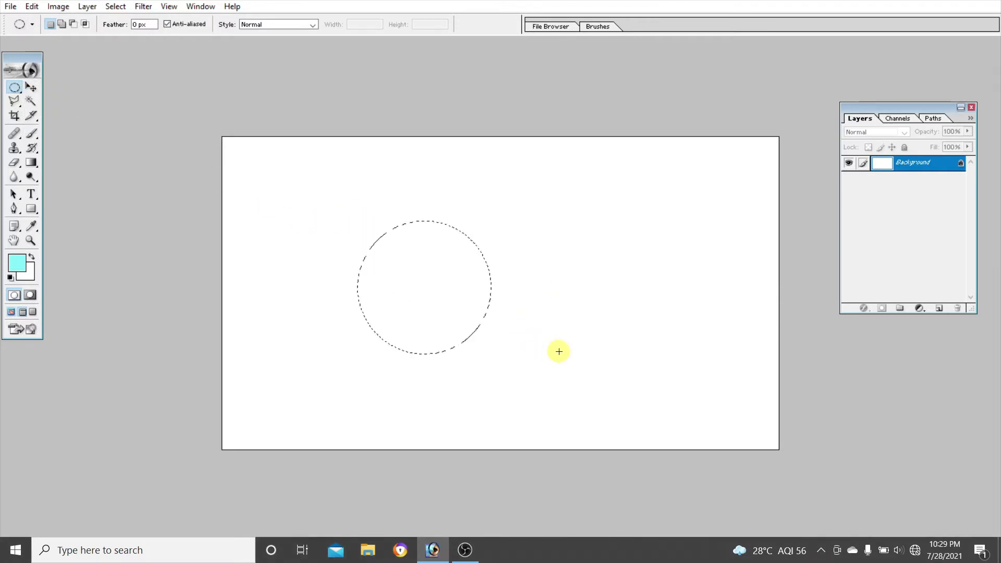
left_click(549, 344)
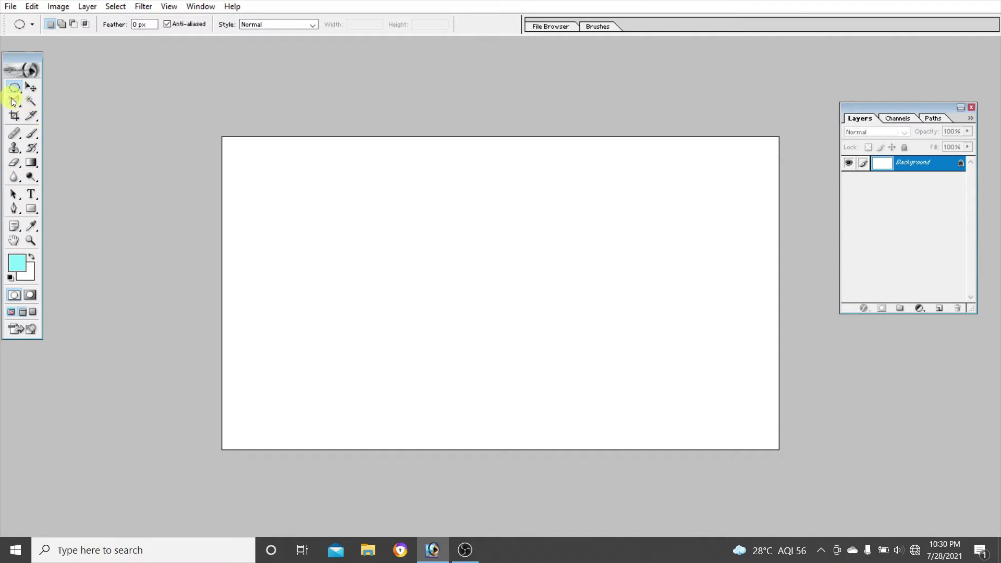
- Fill a freehand lasso selection with cyan on a new layer and move it down-right
left_click_drag(14, 102, 65, 99)
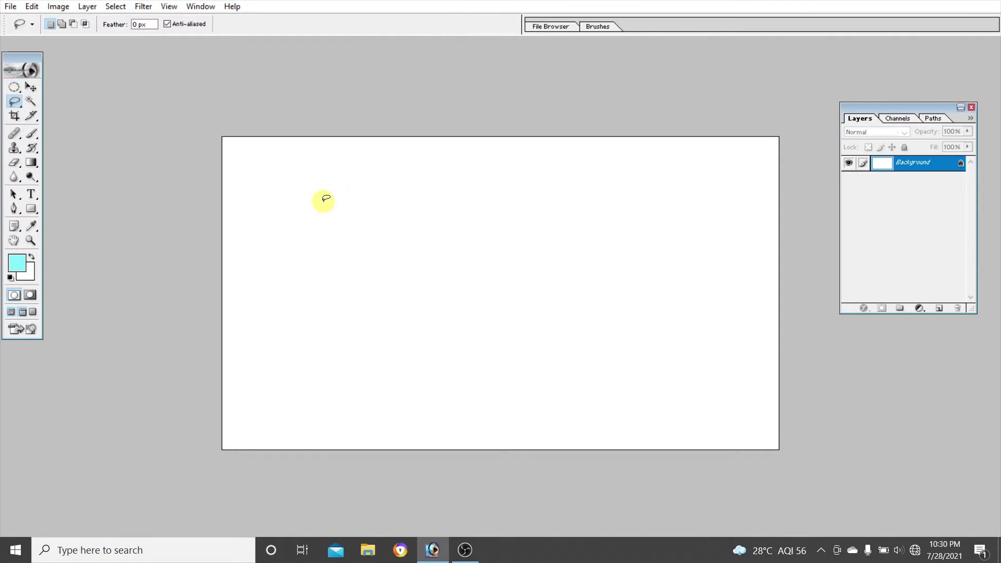
mouse_move(322, 201)
left_mouse_down()
mouse_move(467, 219)
mouse_move(433, 165)
mouse_move(357, 156)
mouse_move(286, 167)
mouse_move(323, 199)
mouse_move(315, 250)
left_mouse_up()
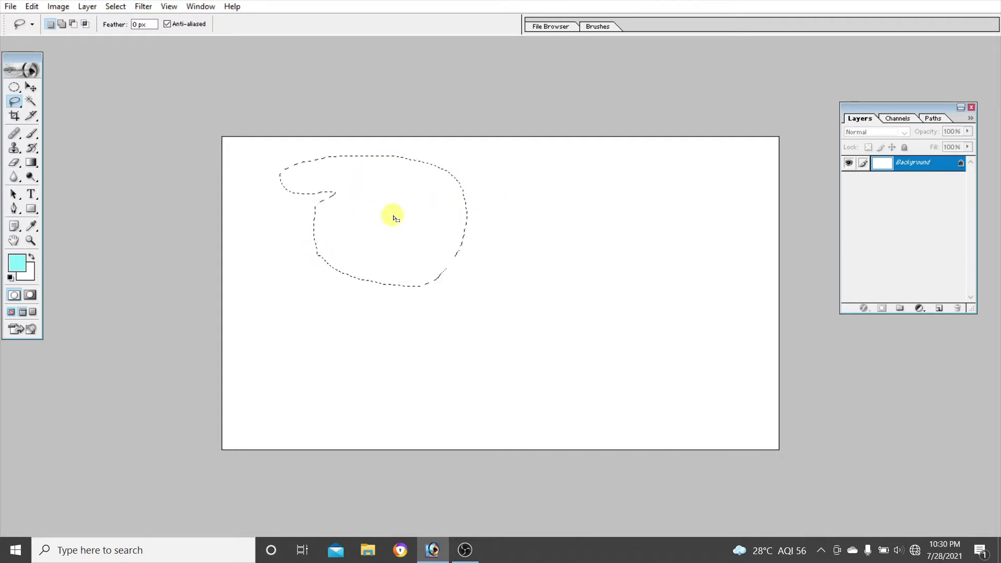
left_click(939, 309)
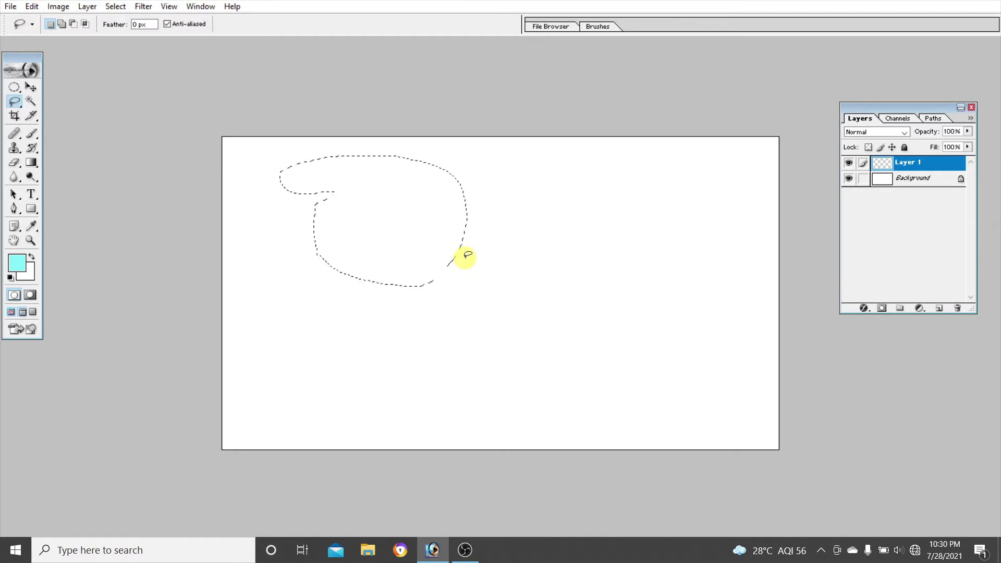
key("alt+BackSpace")
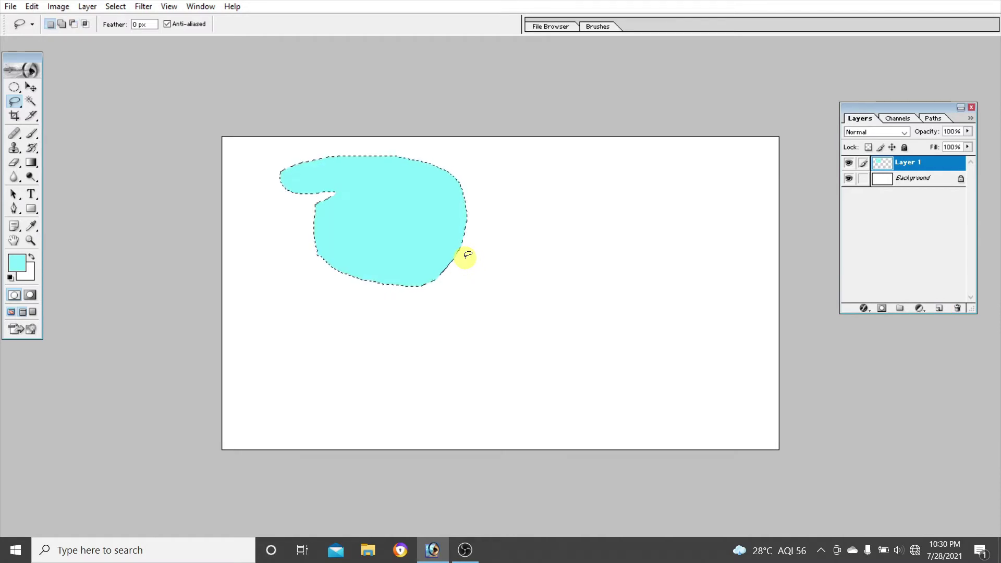
left_click(31, 87)
mouse_move(351, 183)
left_mouse_down()
mouse_move(483, 246)
mouse_move(536, 246)
mouse_move(409, 237)
mouse_move(479, 258)
mouse_move(422, 246)
mouse_move(409, 224)
left_mouse_up()
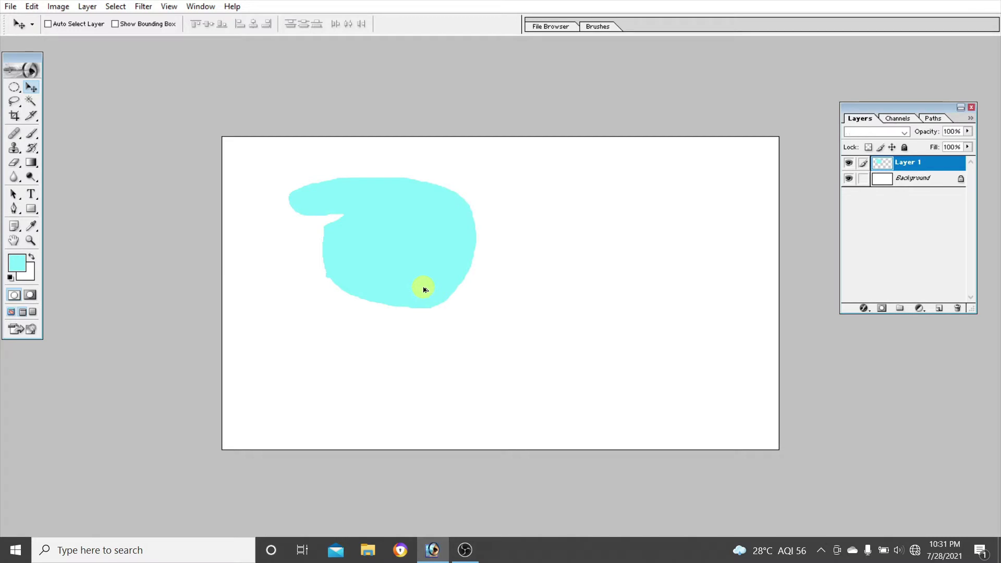
- Remove the cyan layer, then draw and clear a larger trial lasso selection
key("ctrl+alt+z")
key("ctrl+alt+z")
key("ctrl+alt+z")
key("ctrl+alt+z")
key("ctrl+alt+z")
key("l")
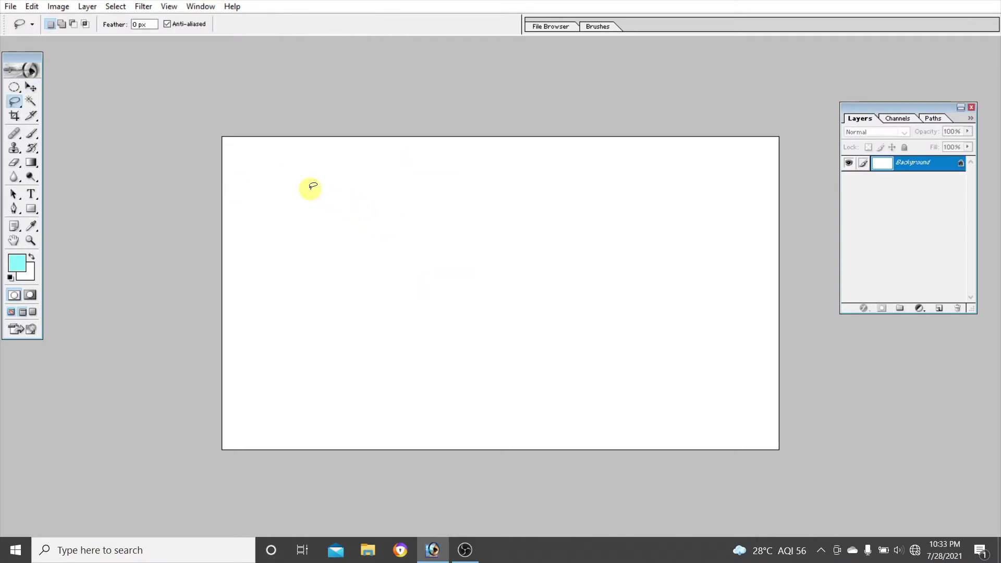
mouse_move(313, 186)
left_mouse_down()
mouse_move(532, 180)
mouse_move(306, 183)
mouse_move(305, 196)
left_mouse_up()
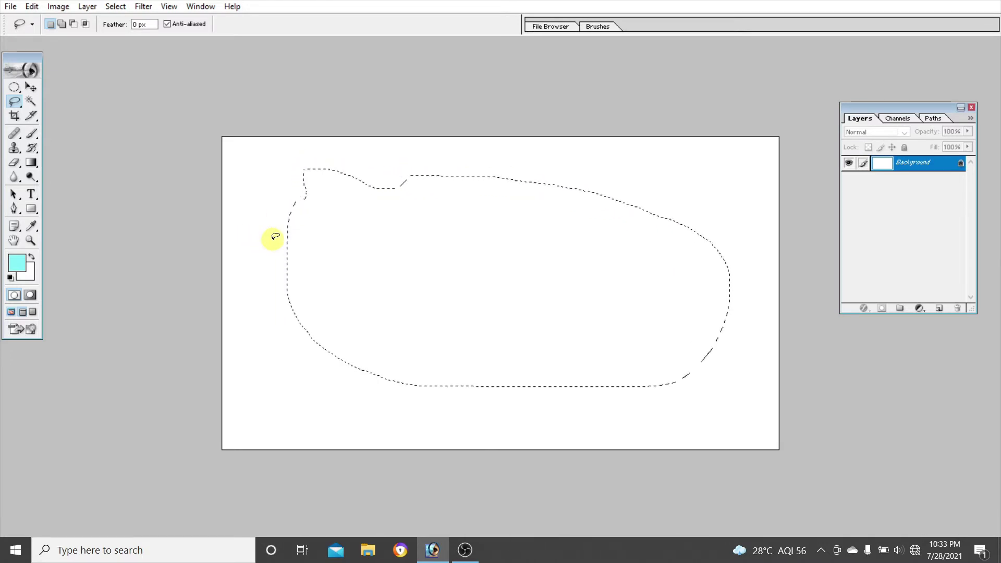
left_click(272, 242)
left_click(9, 104)
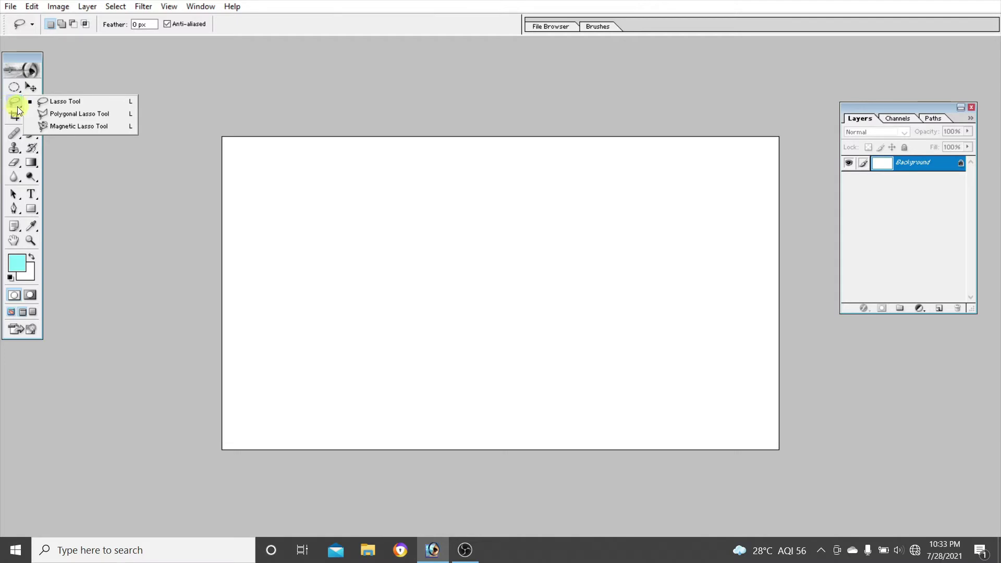
- Draw a multi-corner polygonal lasso selection in the upper-left canvas, then deselect it
left_click(62, 114)
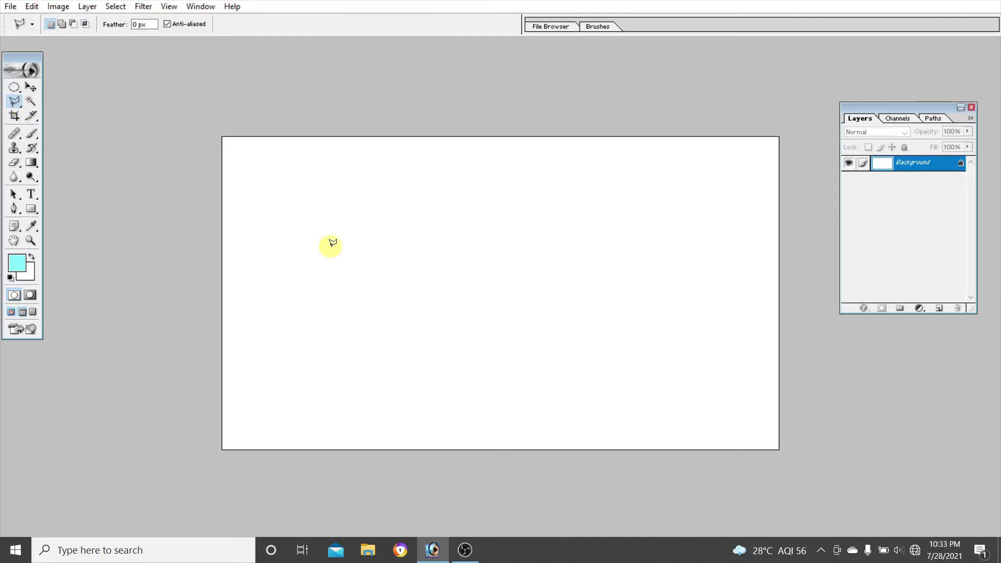
left_click(311, 209)
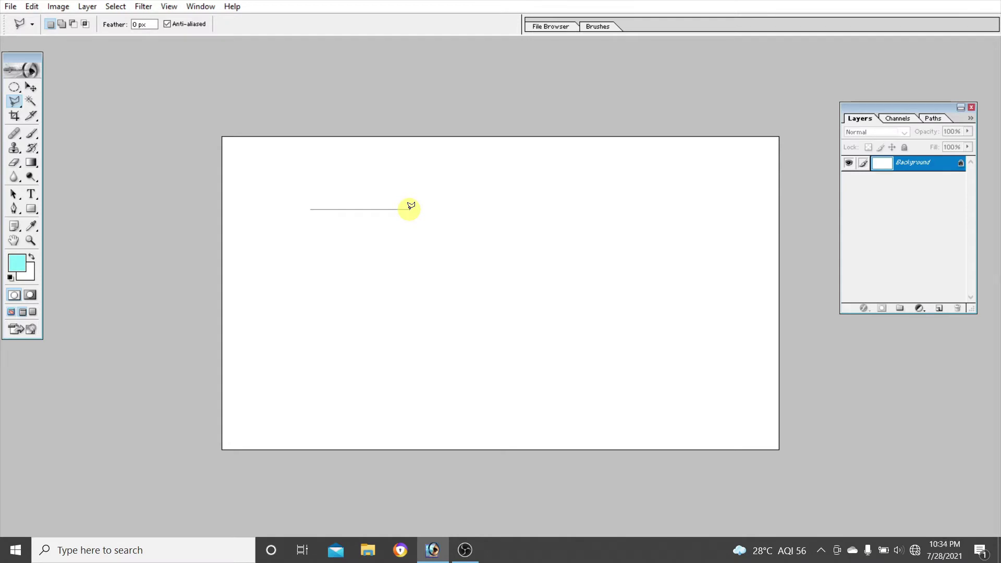
left_click(410, 209)
left_click(418, 285)
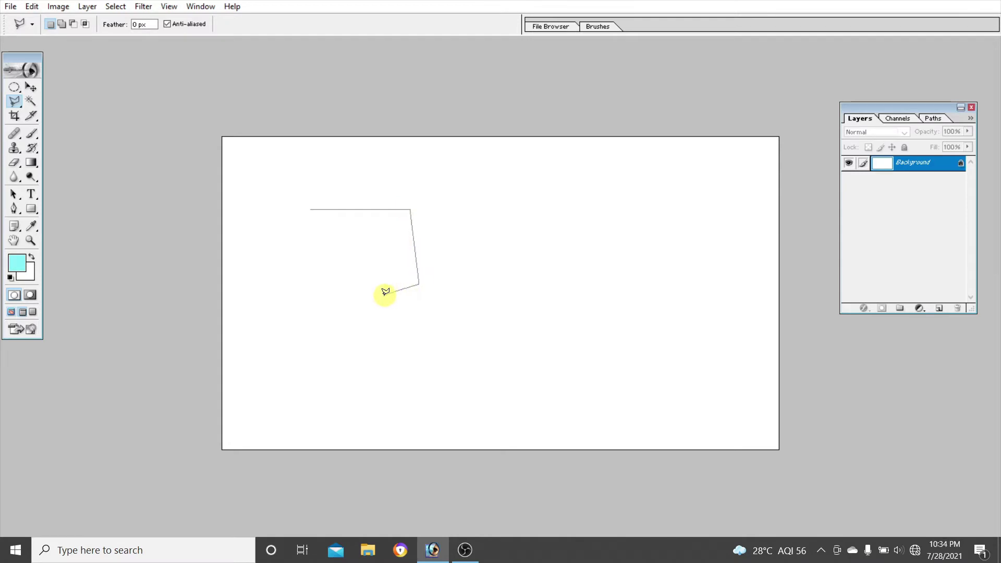
left_click(338, 290)
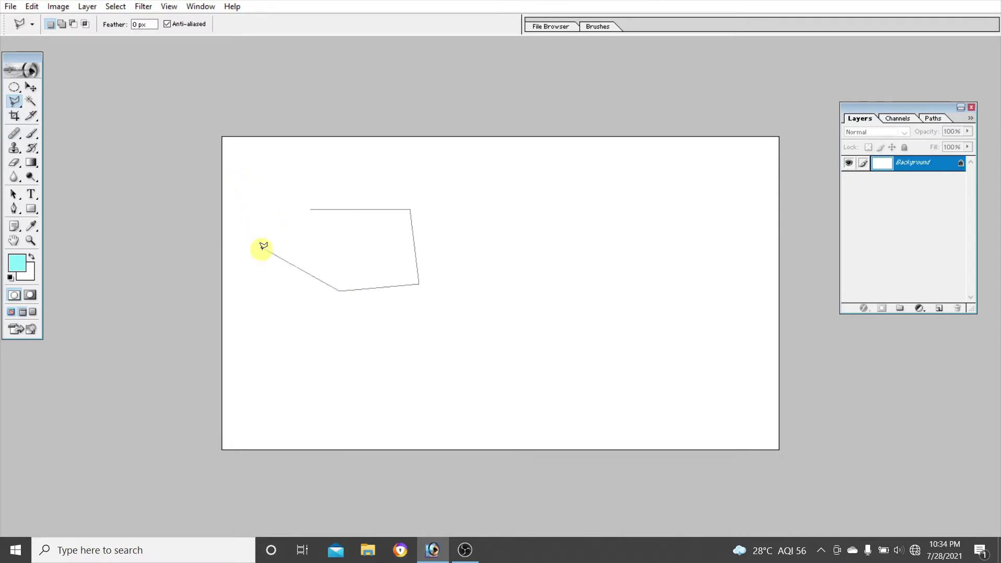
left_click(305, 312)
left_click(252, 288)
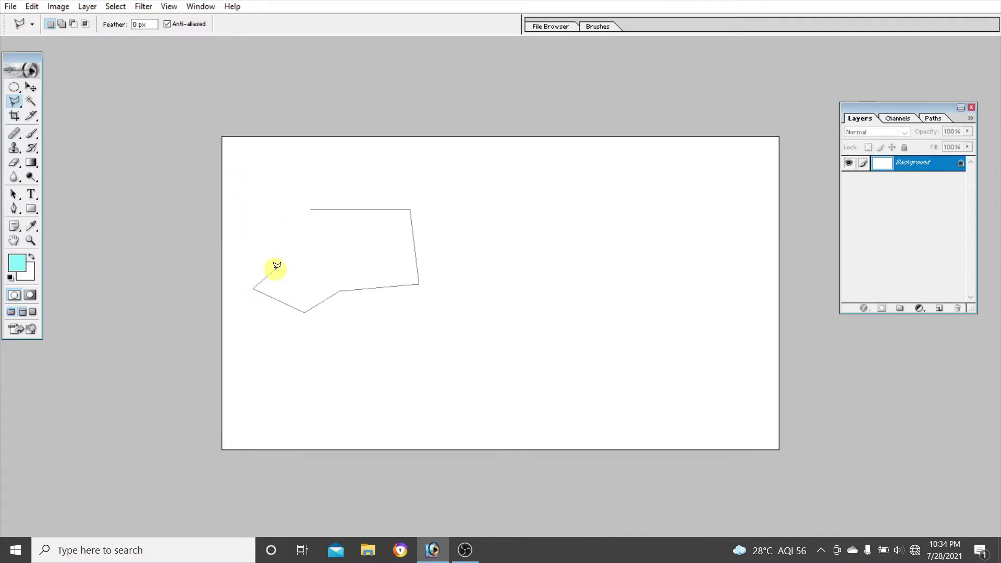
left_click(276, 268)
left_click(309, 258)
left_click(244, 223)
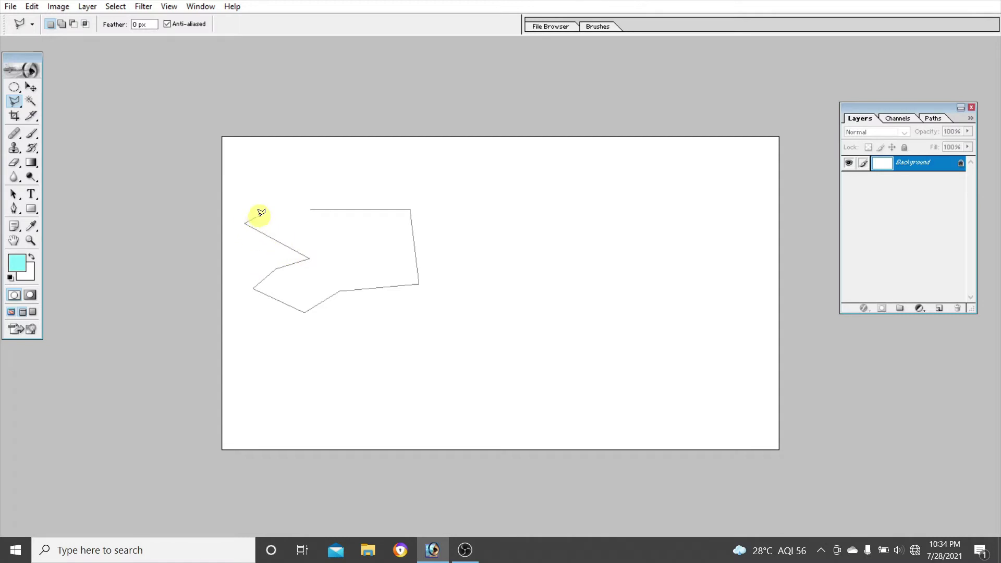
left_click(299, 229)
left_click(306, 178)
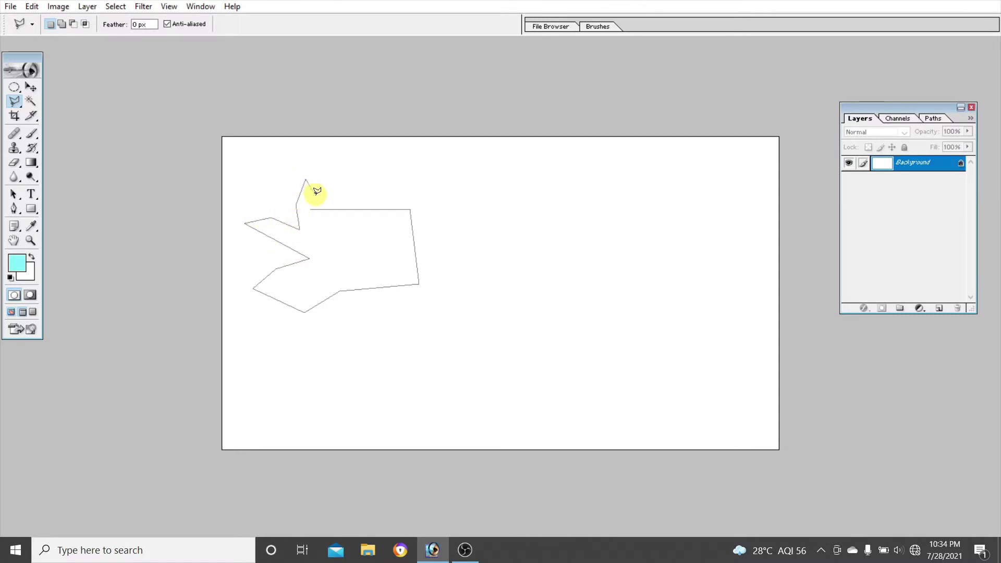
left_click(313, 200)
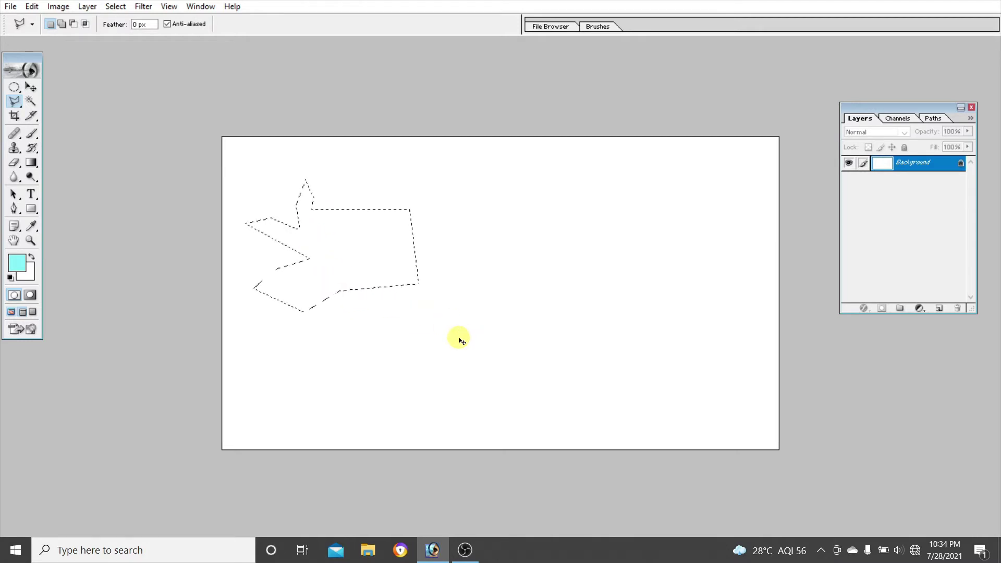
key("ctrl+d")
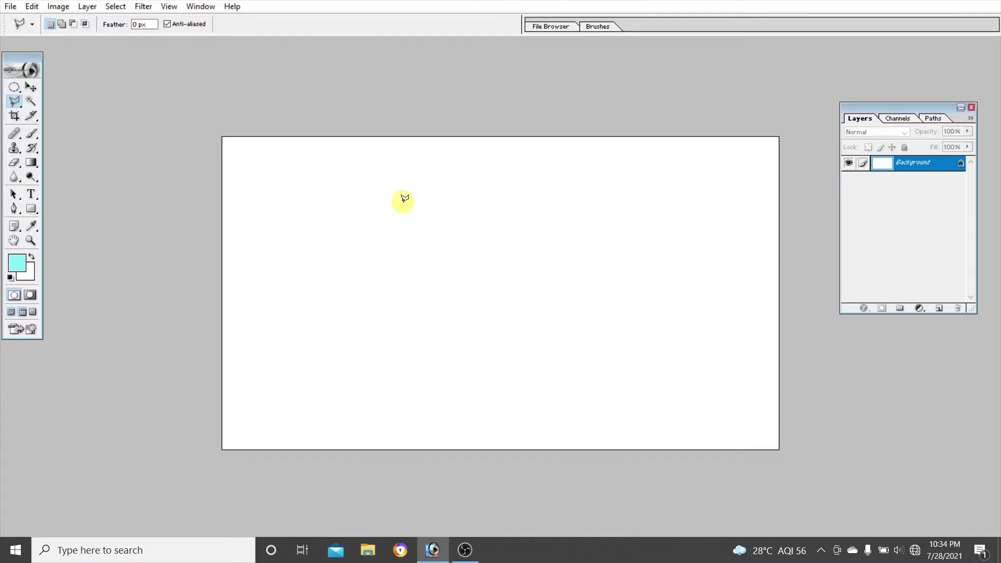
- Draw trial curved freehand selection outlines and show the lasso tools flyout
mouse_move(400, 224)
left_mouse_down()
mouse_move(440, 251)
mouse_move(465, 235)
mouse_move(464, 198)
mouse_move(412, 192)
left_mouse_up()
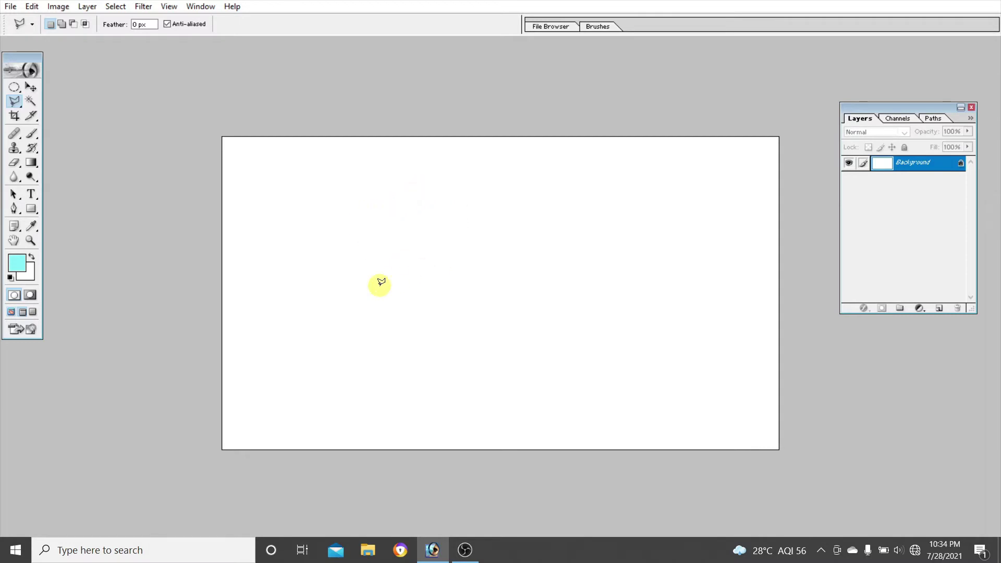
mouse_move(370, 268)
left_mouse_down()
mouse_move(380, 310)
mouse_move(402, 304)
mouse_move(388, 292)
mouse_move(414, 297)
mouse_move(437, 282)
mouse_move(433, 257)
mouse_move(400, 234)
mouse_move(384, 229)
mouse_move(369, 261)
left_mouse_up()
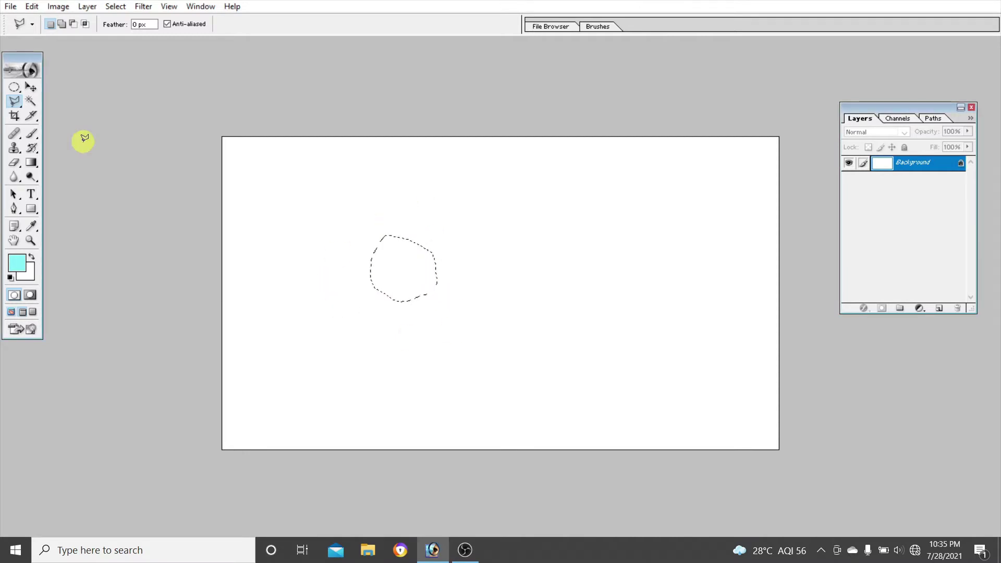
left_click_drag(14, 101, 70, 134)
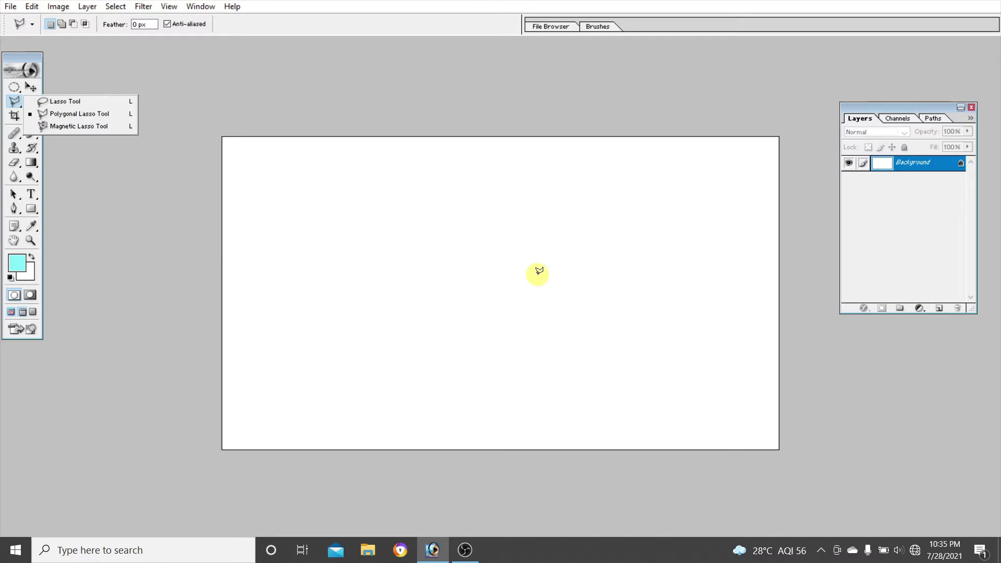
- Open two JPG photos, the apple image and 2.jpg, from the file dialog
left_click(8, 7)
left_click(41, 36)
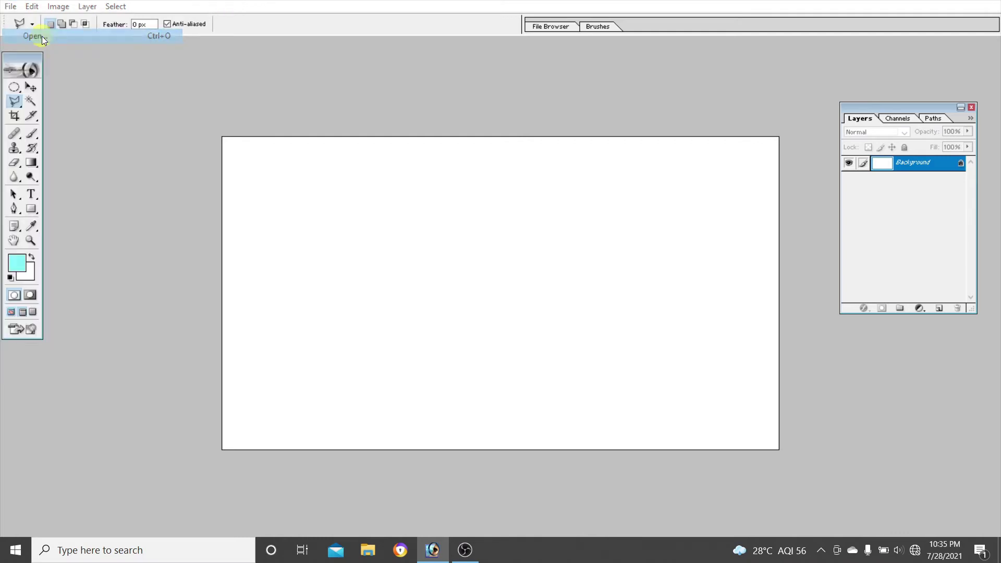
left_click(627, 155)
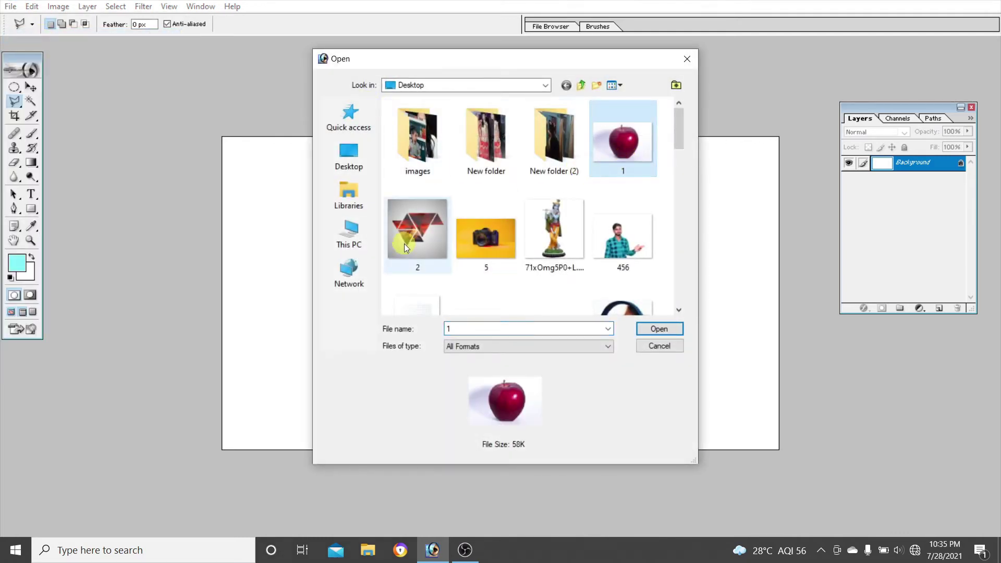
left_click(404, 243)
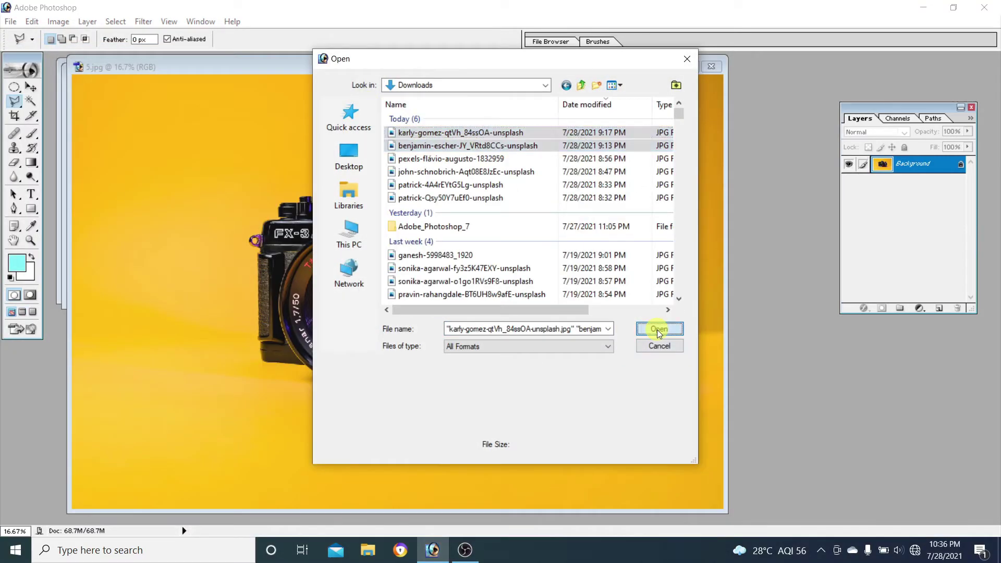
left_click(658, 329)
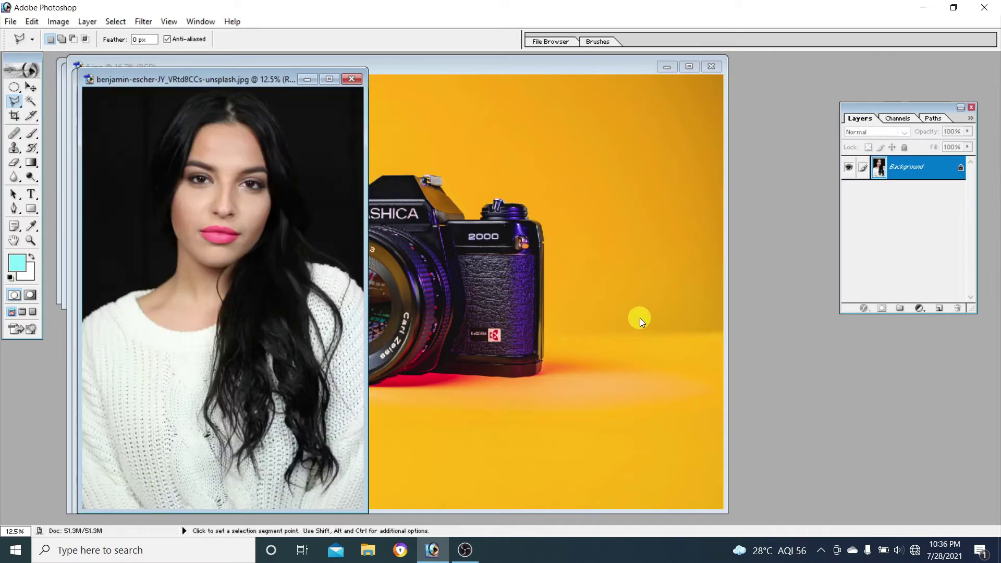
- Rearrange the document windows so apple photo 1.jpg is in front, full screen on grey
mouse_move(251, 80)
left_mouse_down()
mouse_move(490, 94)
mouse_move(594, 78)
left_mouse_up()
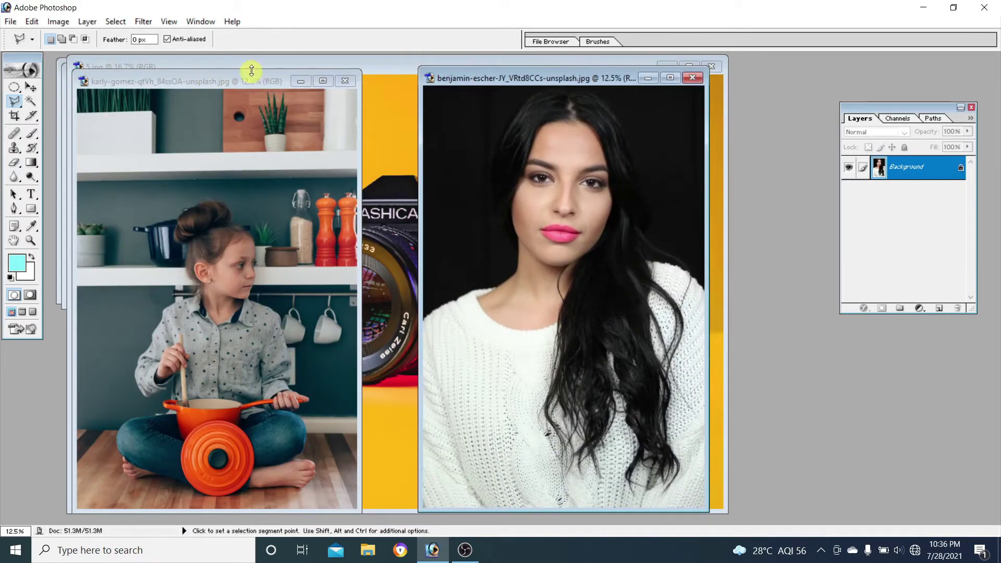
mouse_move(240, 82)
left_mouse_down()
mouse_move(262, 121)
mouse_move(271, 268)
left_mouse_up()
left_click_drag(520, 79, 545, 268)
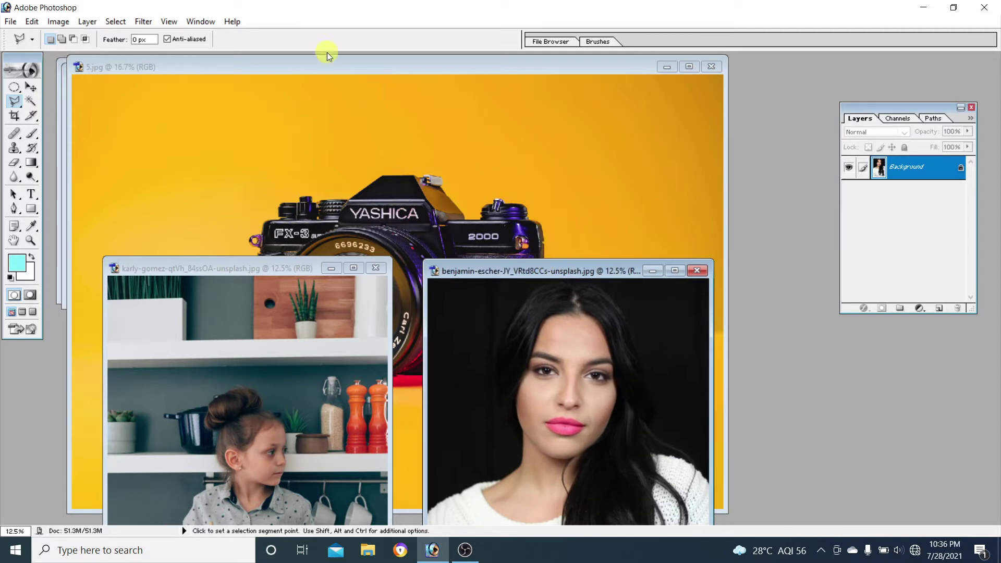
left_click(317, 67)
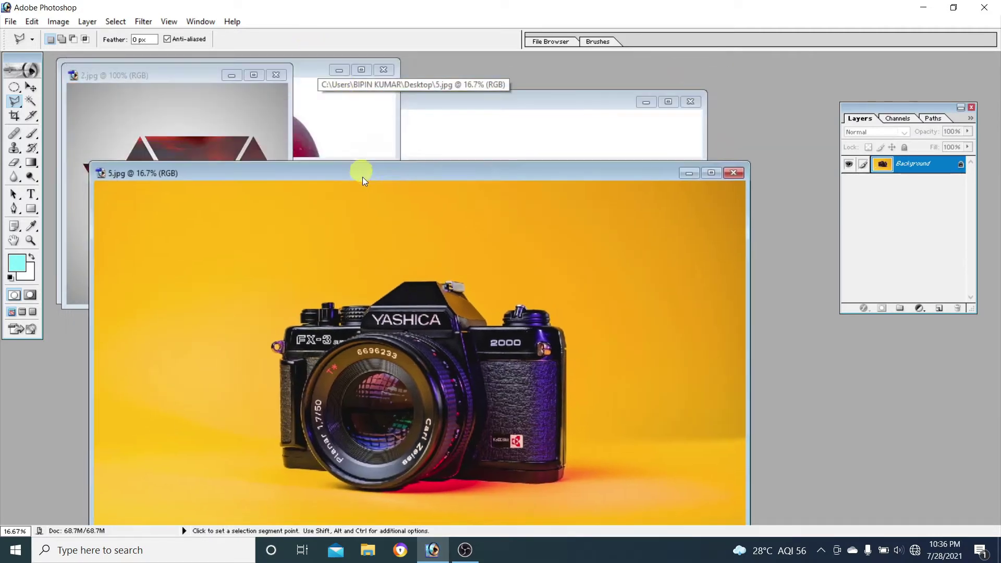
left_click_drag(339, 69, 372, 280)
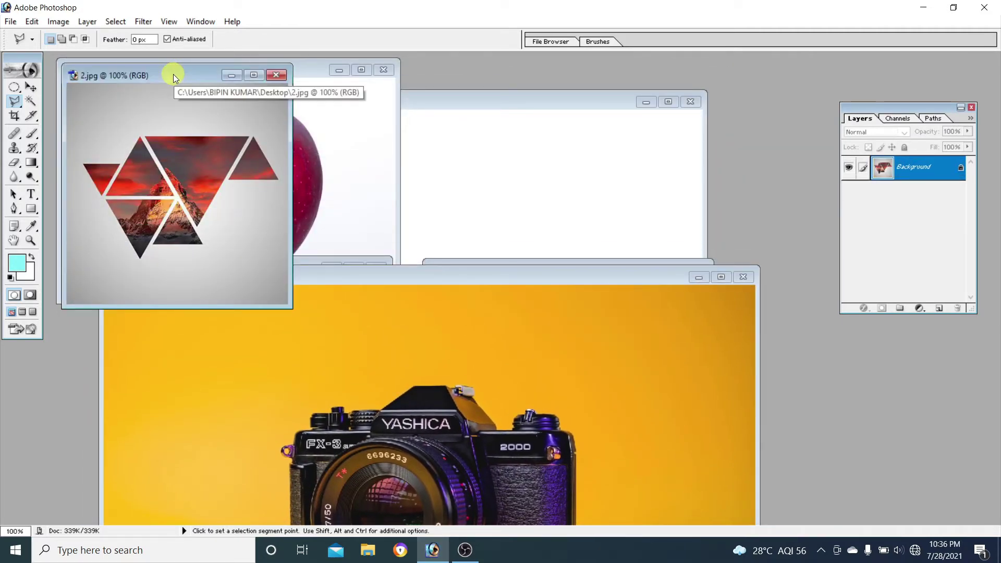
left_click_drag(174, 77, 451, 163)
left_click_drag(291, 153, 517, 216)
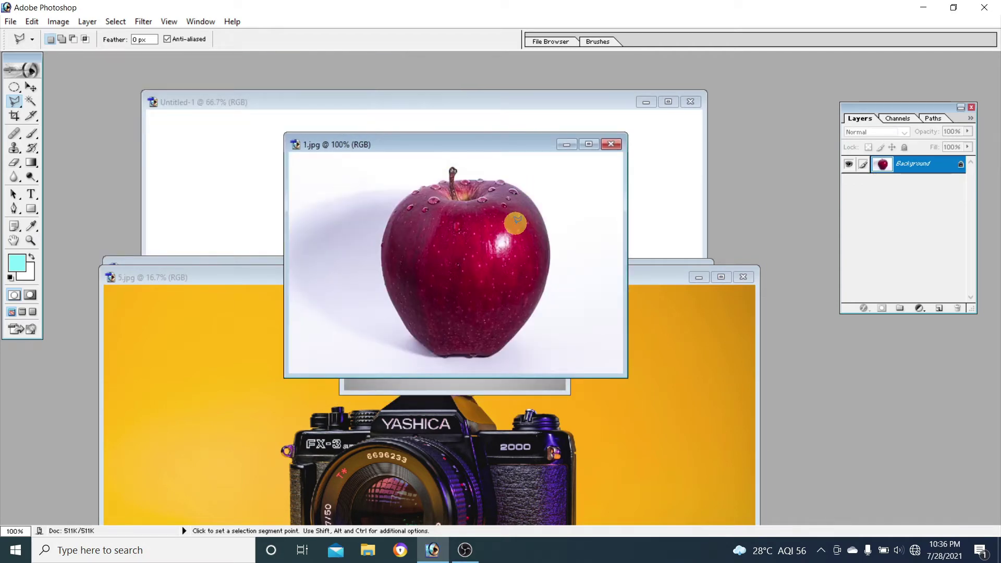
key("f")
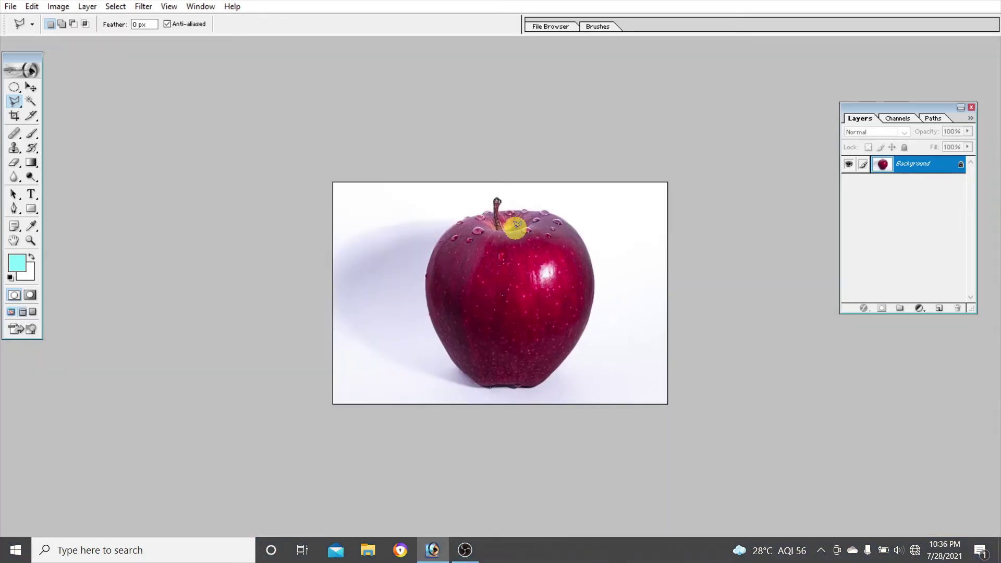
- Trace a freehand lasso selection around the whole apple, including its stem
key("ctrl+plus")
key("ctrl+plus")
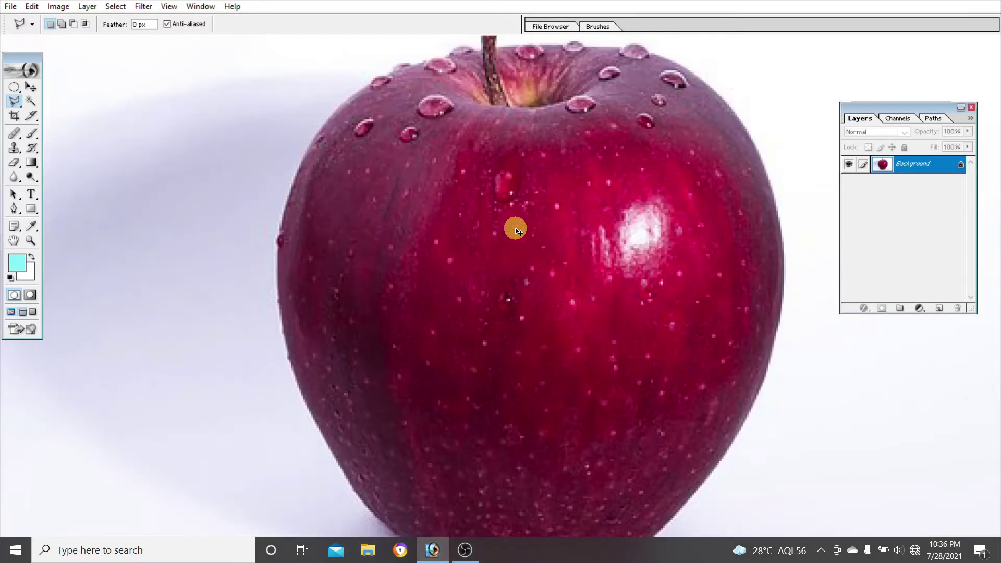
key("ctrl+minus")
key("ctrl+minus")
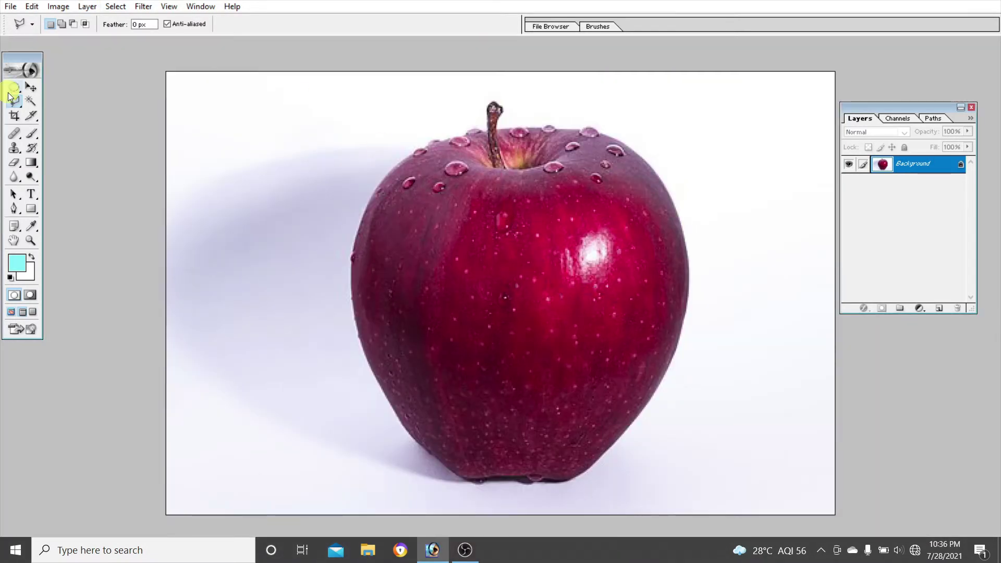
left_click(14, 101)
left_click(47, 99)
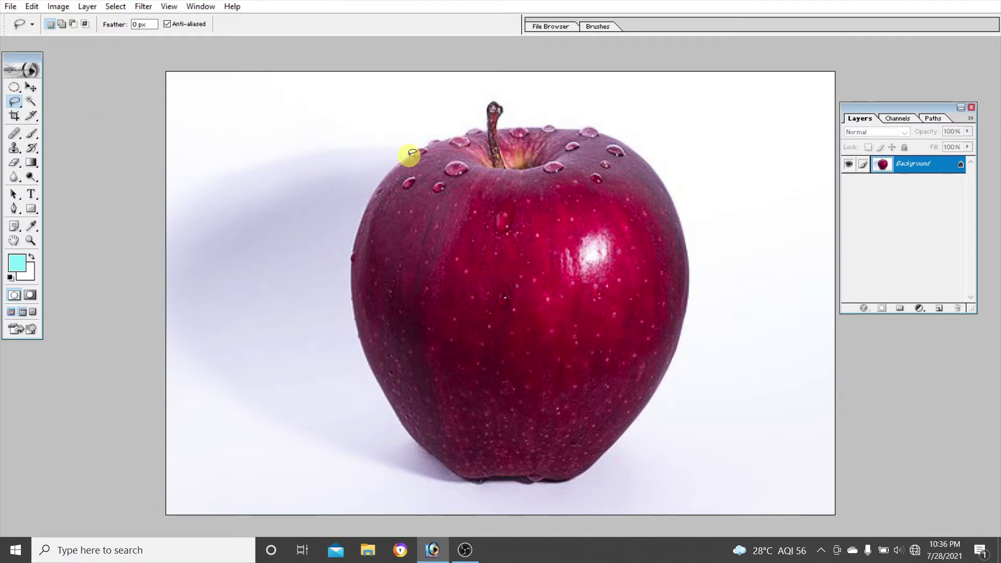
mouse_move(399, 161)
left_mouse_down()
mouse_move(367, 203)
mouse_move(349, 276)
mouse_move(405, 431)
mouse_move(459, 479)
mouse_move(565, 487)
mouse_move(602, 469)
mouse_move(659, 398)
mouse_move(679, 350)
mouse_move(693, 271)
mouse_move(686, 214)
mouse_move(674, 175)
mouse_move(631, 138)
mouse_move(580, 120)
mouse_move(503, 130)
mouse_move(500, 98)
left_mouse_up()
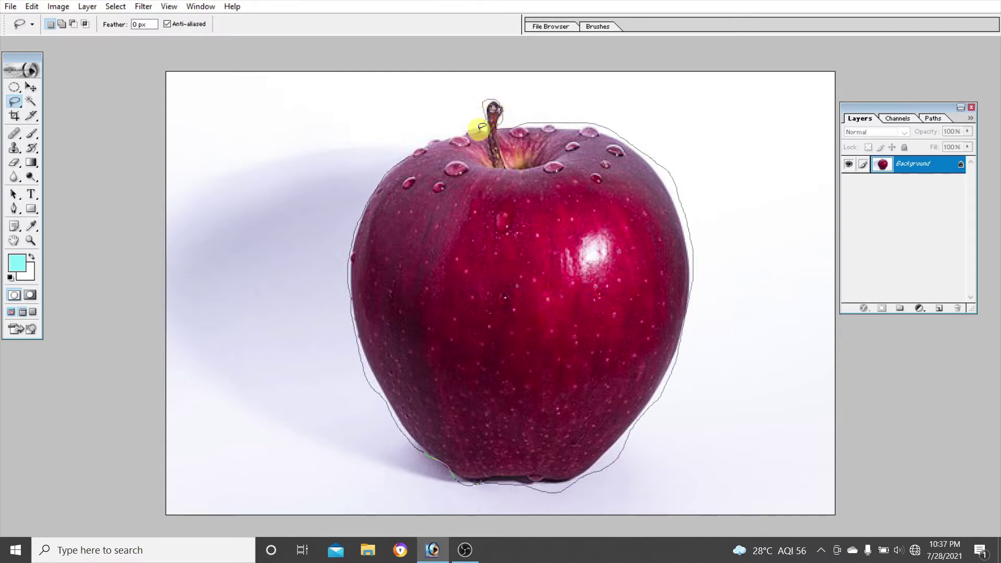
left_click_drag(468, 130, 388, 166)
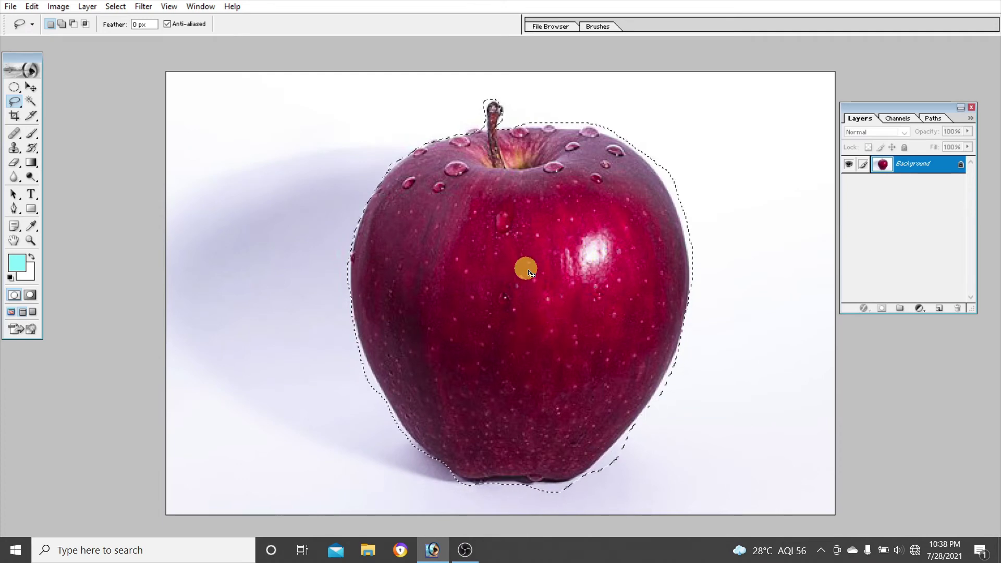
- Fill the apple selection with pink on a new Layer 1, then deselect
left_click(940, 311)
left_click(16, 263)
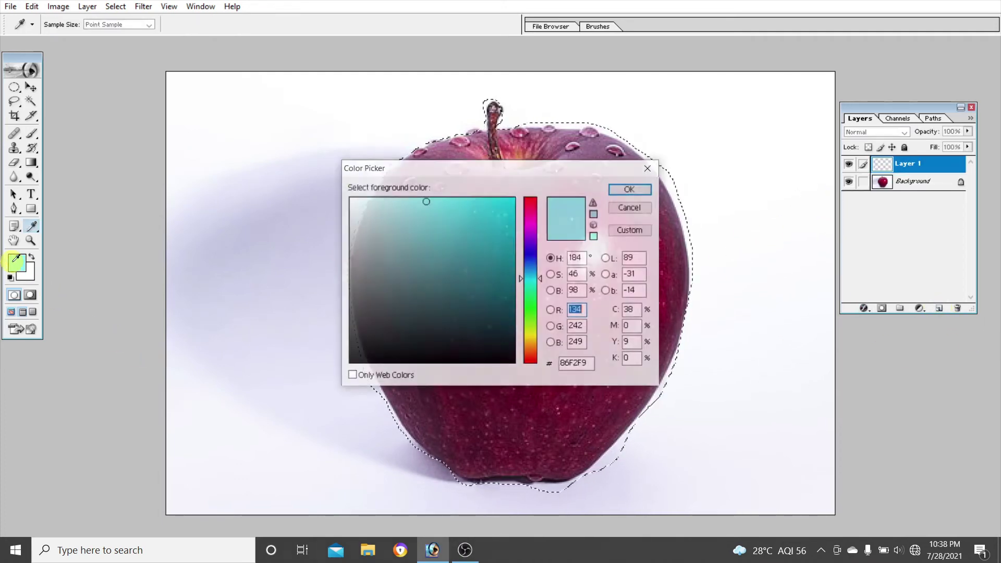
left_click(530, 219)
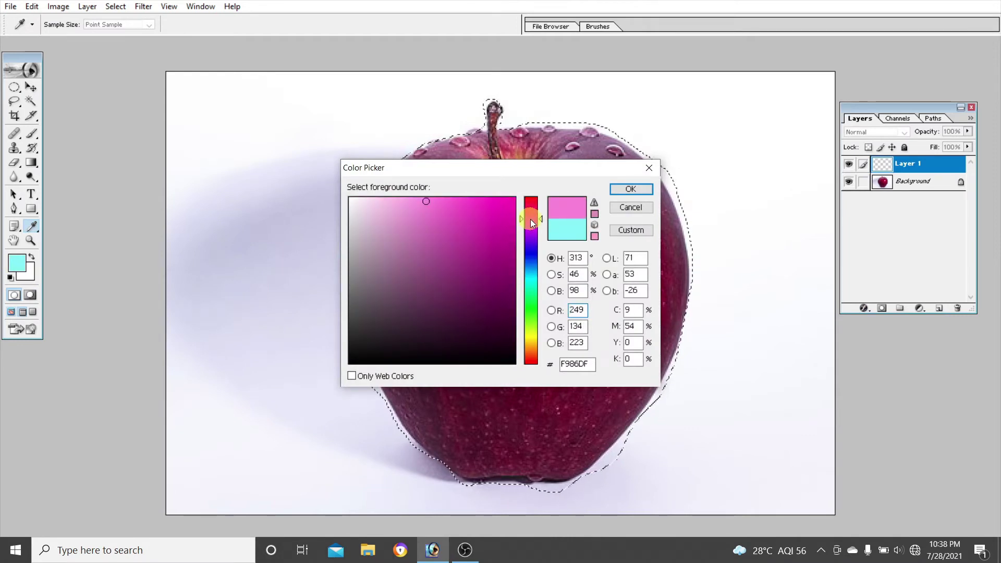
left_click(629, 190)
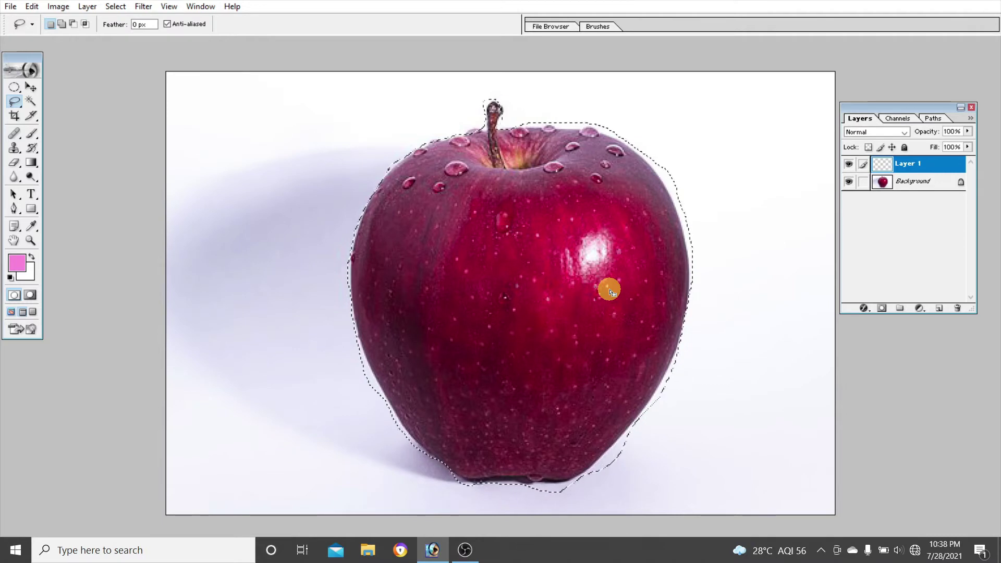
key("alt+BackSpace")
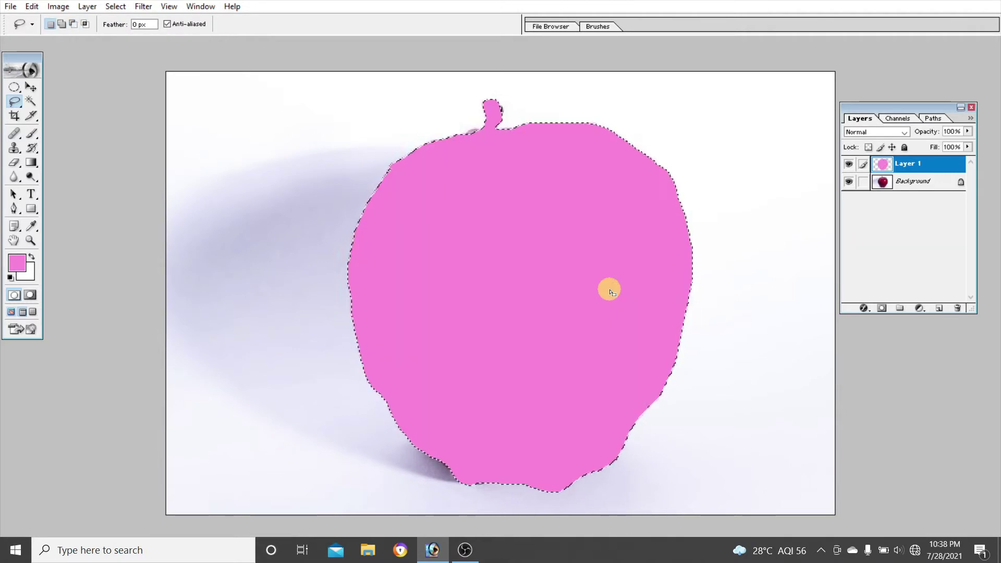
left_click(606, 296)
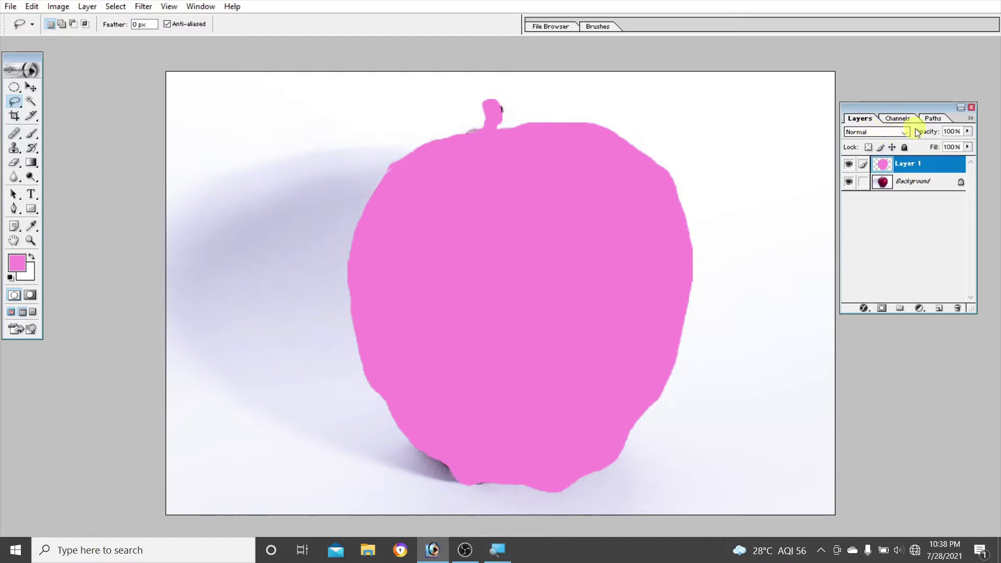
- Set pink Layer 1 to Multiply and toggle its visibility to compare with the original
left_click(904, 132)
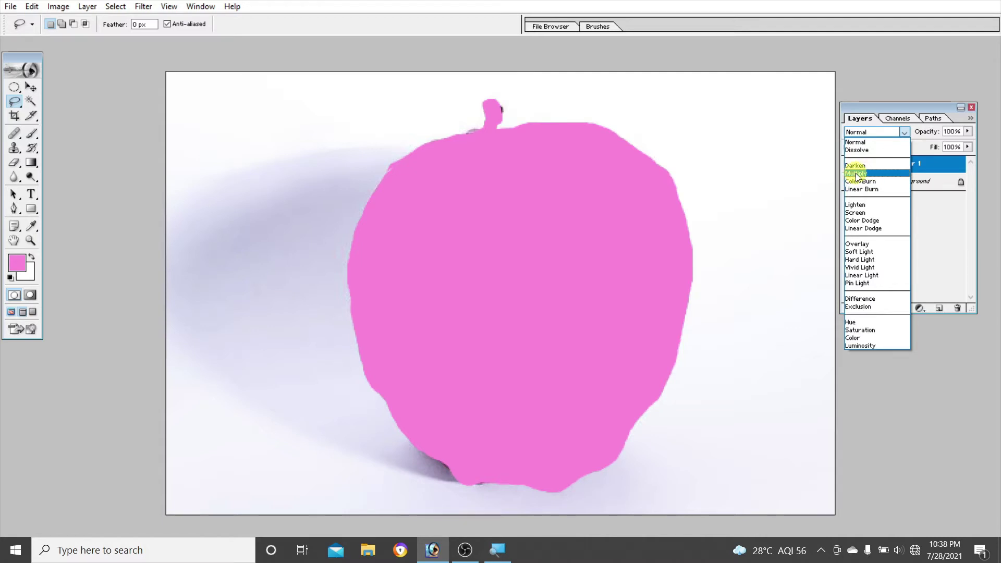
left_click(857, 174)
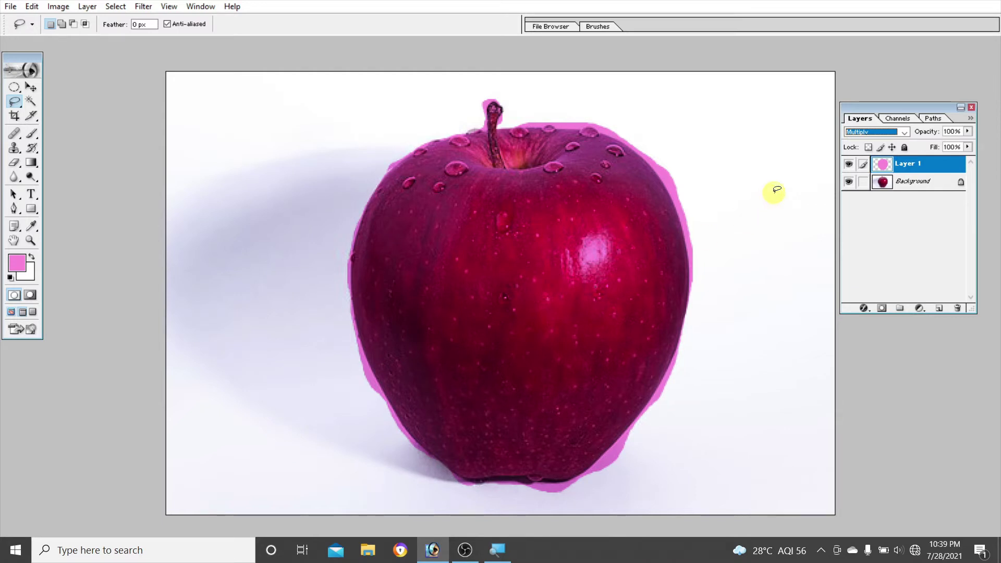
left_click(849, 166)
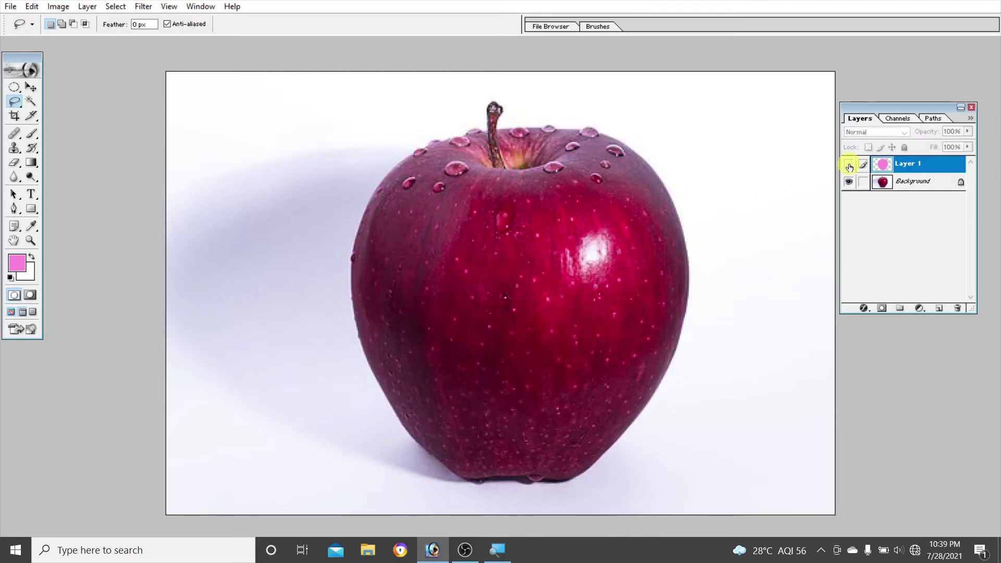
left_click(848, 165)
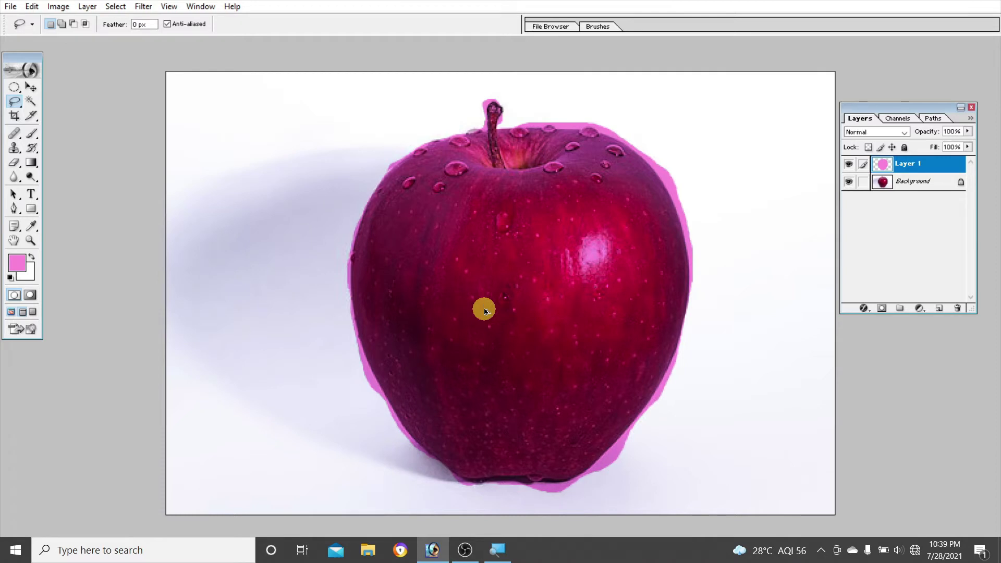
- Start a polygonal lasso outline down the apple's left edge
left_click(18, 107)
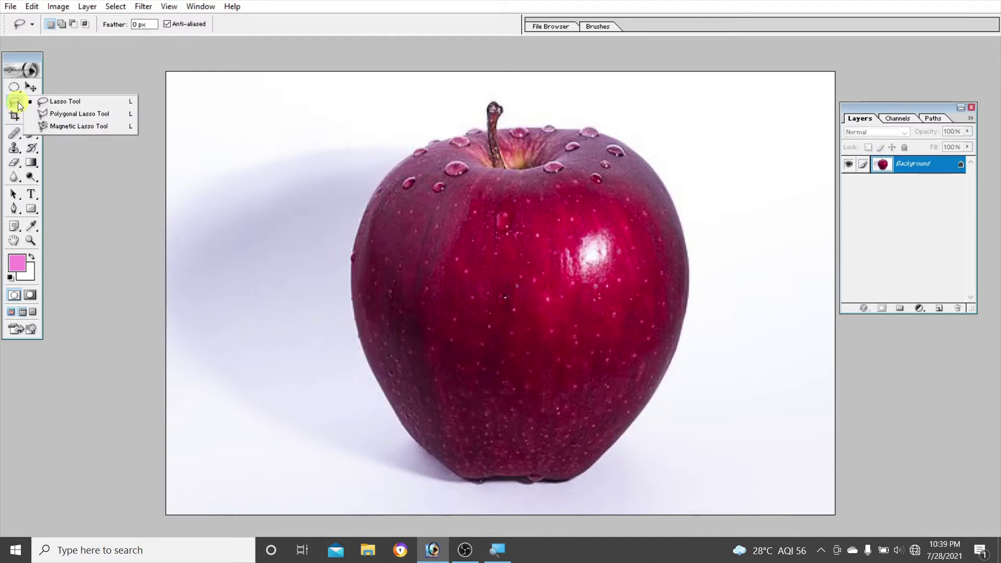
left_click(83, 113)
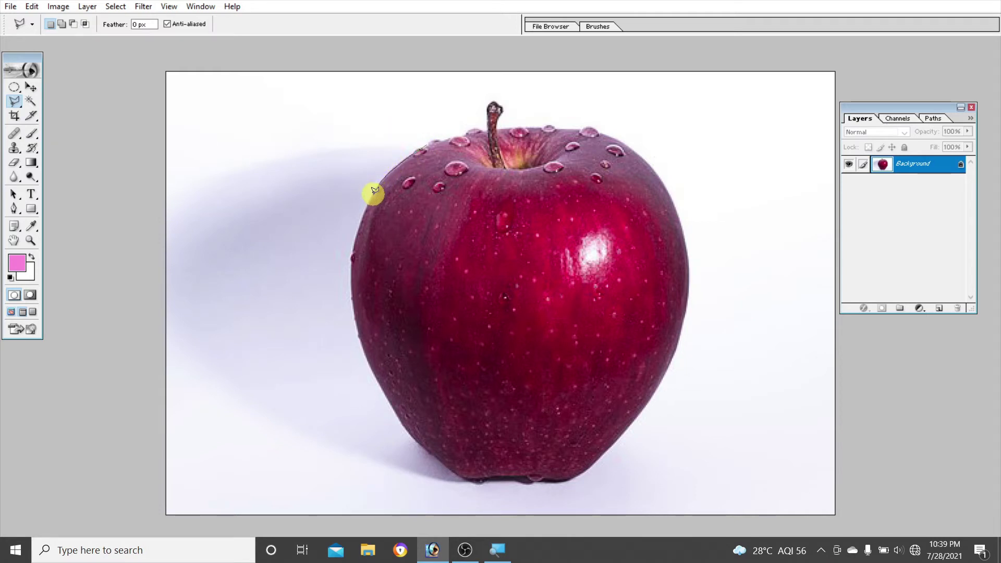
left_click_drag(365, 207, 350, 266)
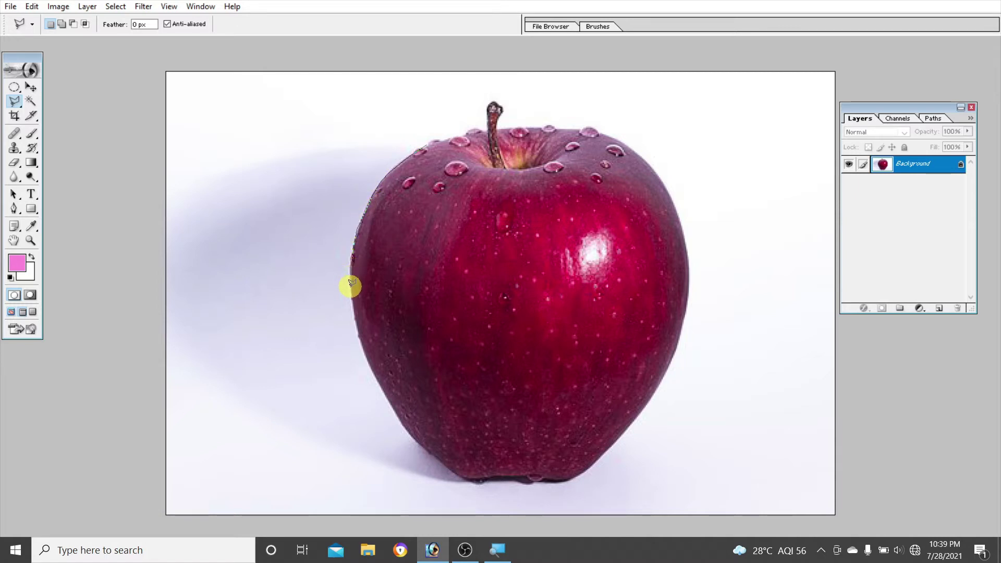
left_click(360, 338)
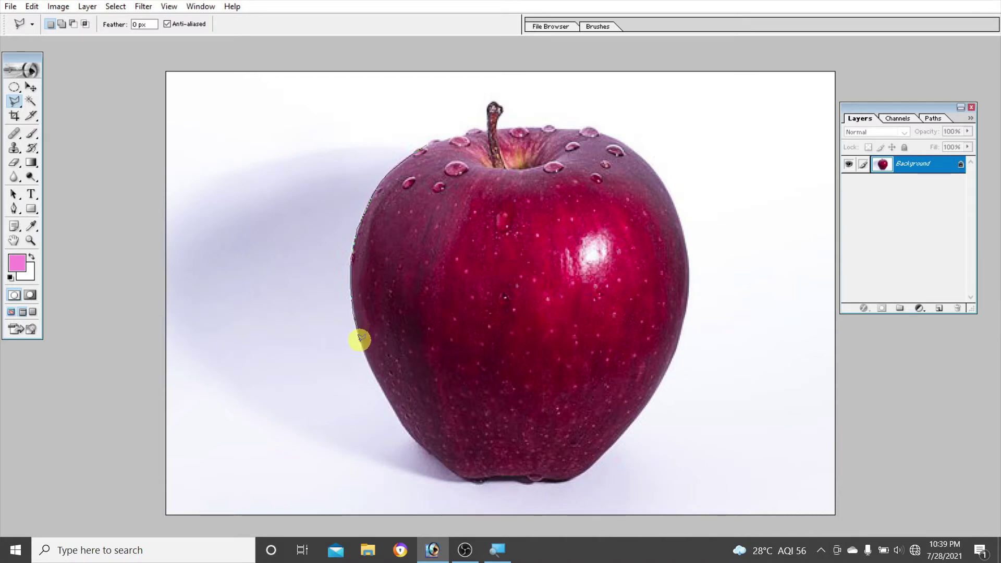
left_click(364, 358)
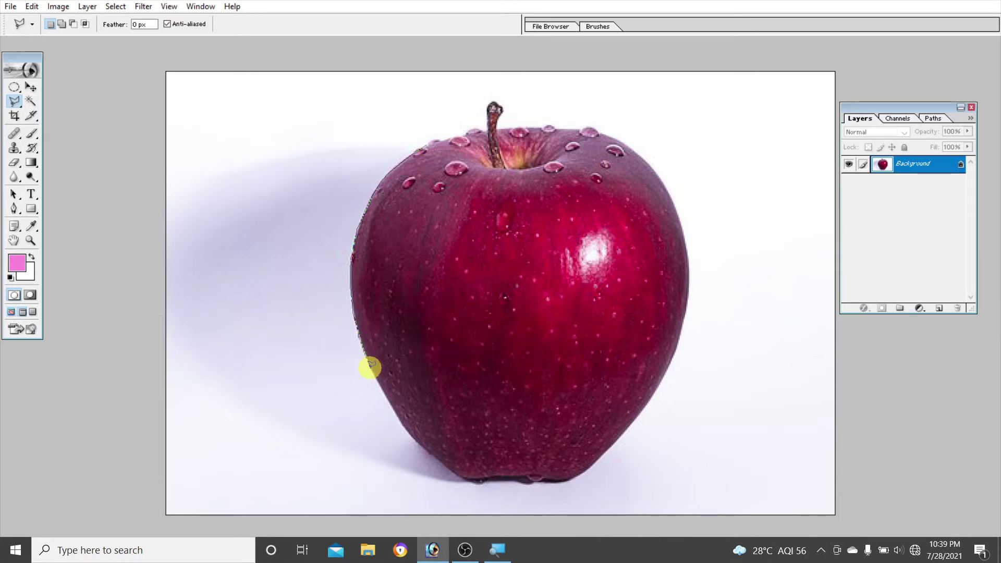
left_click(379, 386)
left_click(390, 406)
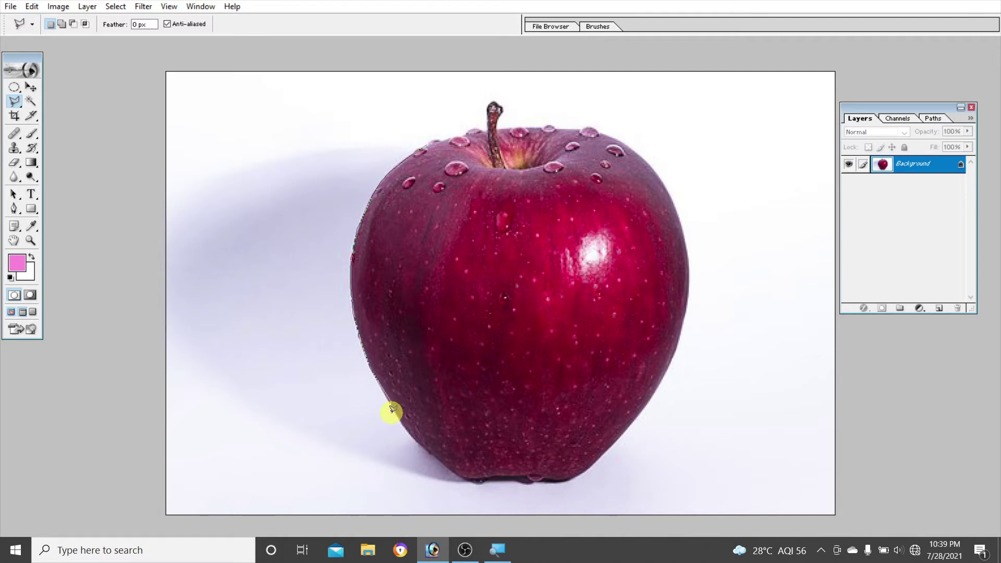
- Continue the polygon outline along the apple's bottom and right edge toward the stem
left_click(463, 478)
left_click(500, 478)
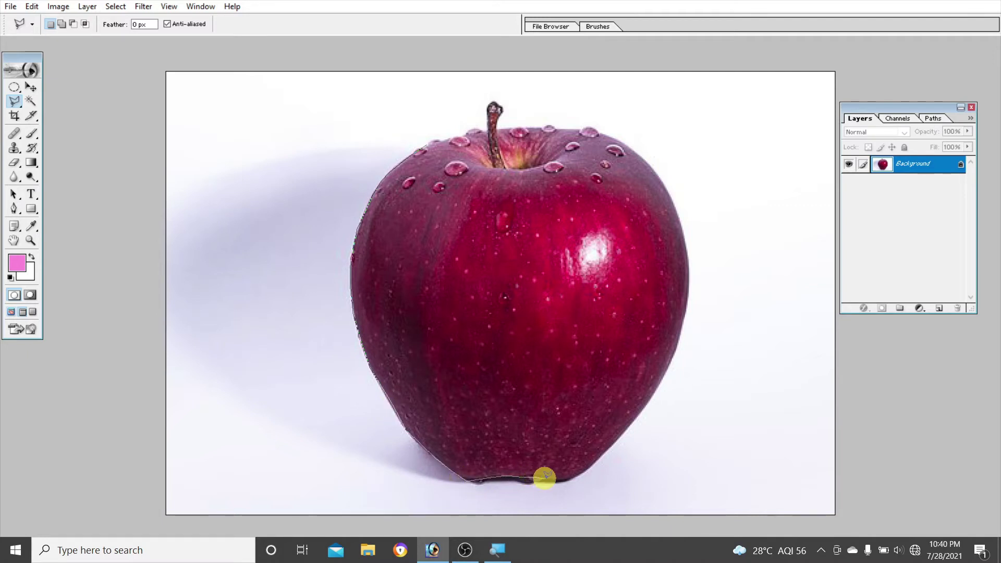
left_click(572, 478)
left_click(687, 302)
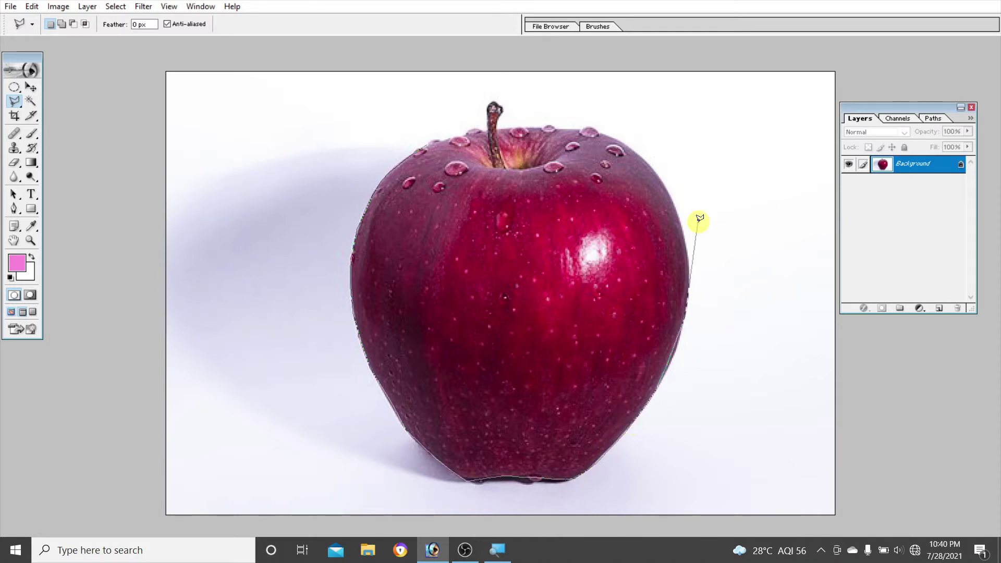
left_click(687, 250)
left_click(672, 198)
left_click(636, 151)
left_click(590, 130)
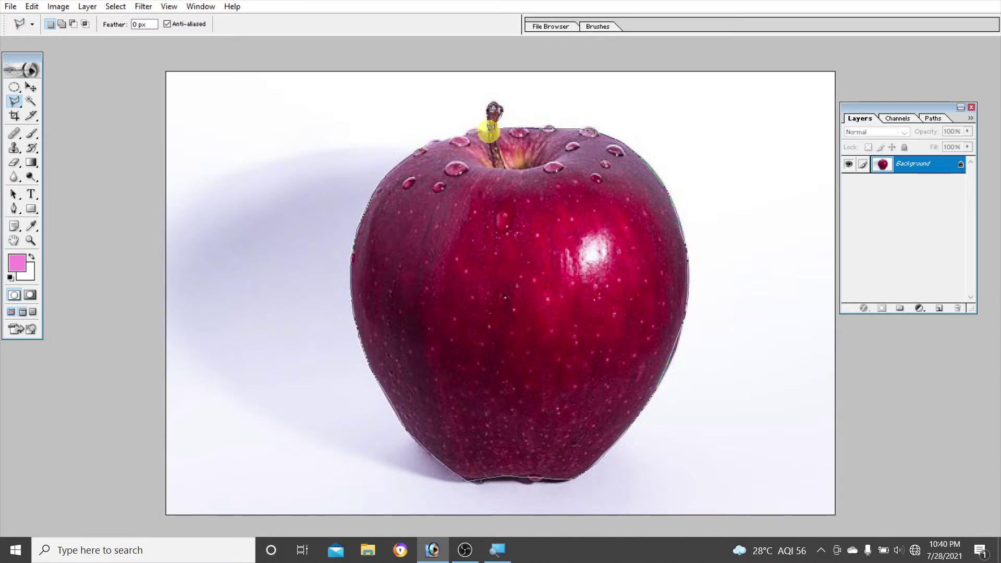
- Close the apple selection and fill it with deep blue on a new layer
left_click(461, 132)
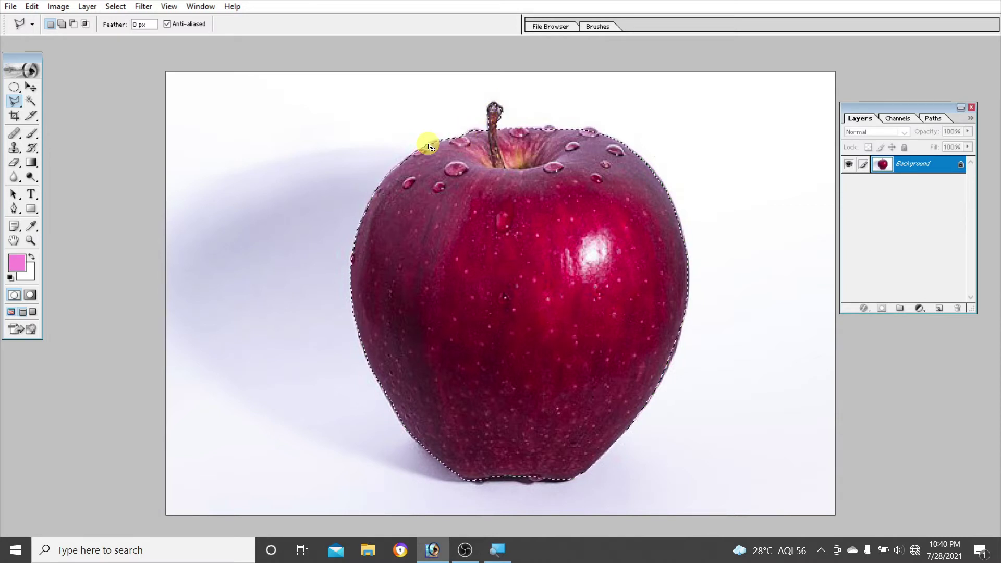
left_click(939, 309)
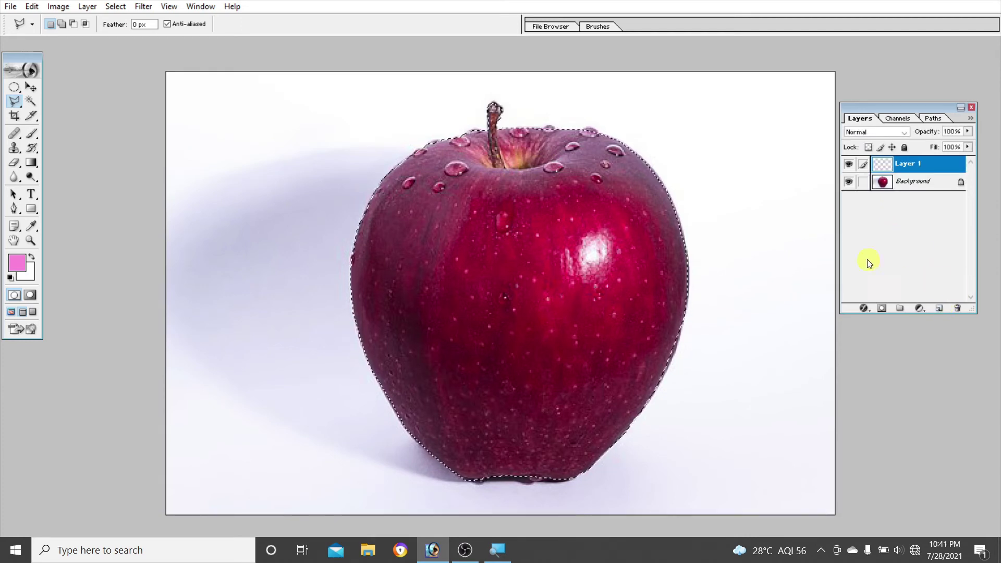
left_click(18, 262)
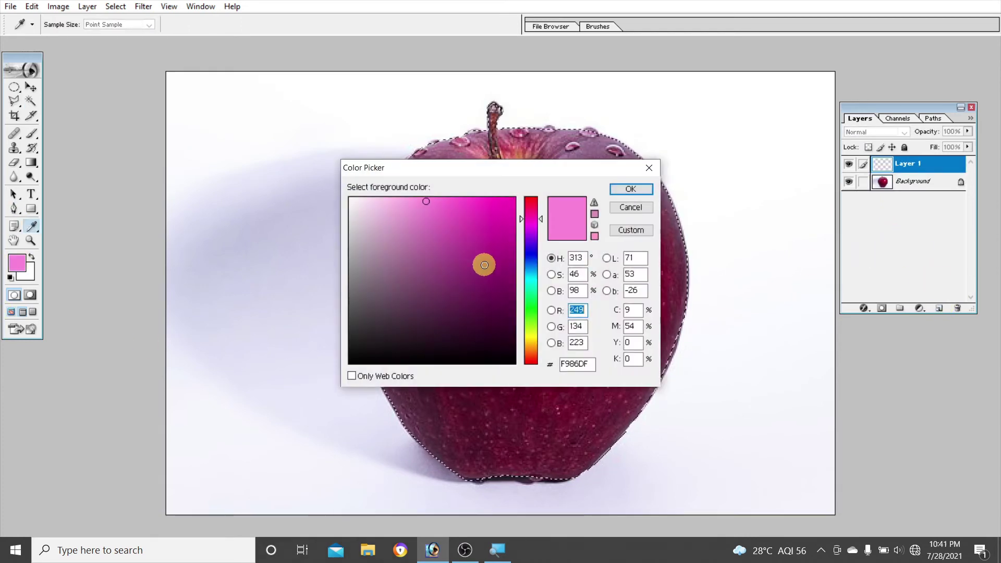
left_click(530, 253)
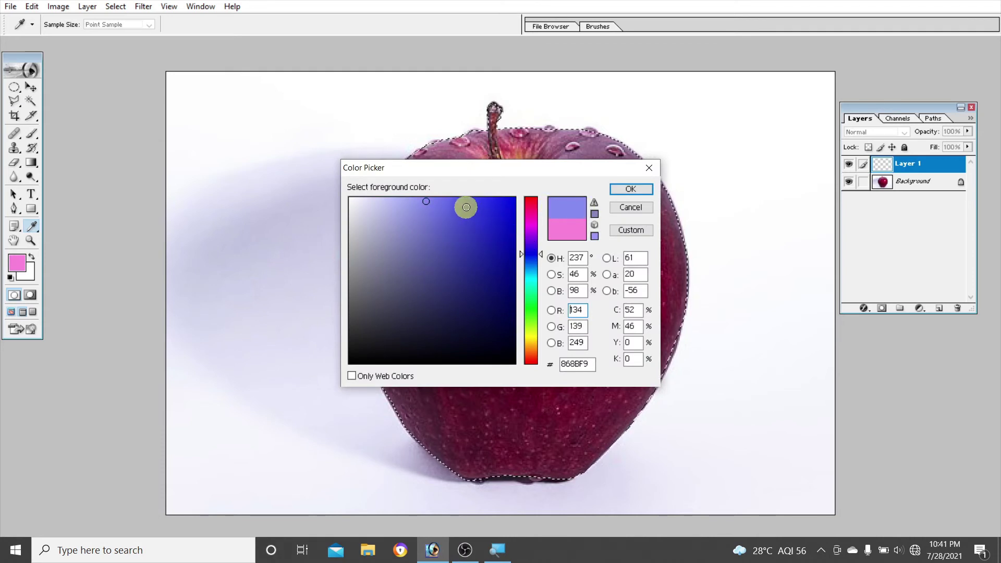
left_click(484, 200)
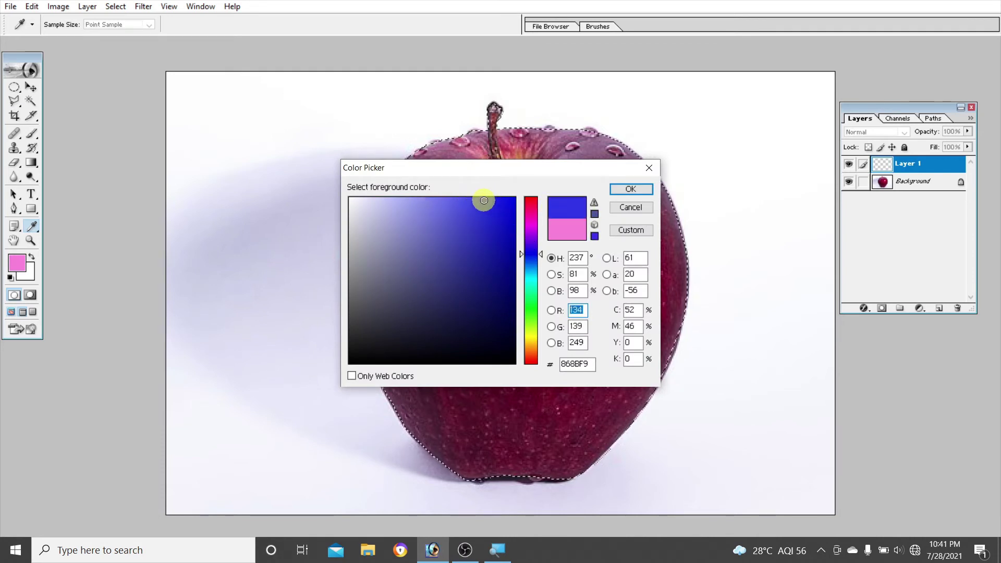
left_click(631, 189)
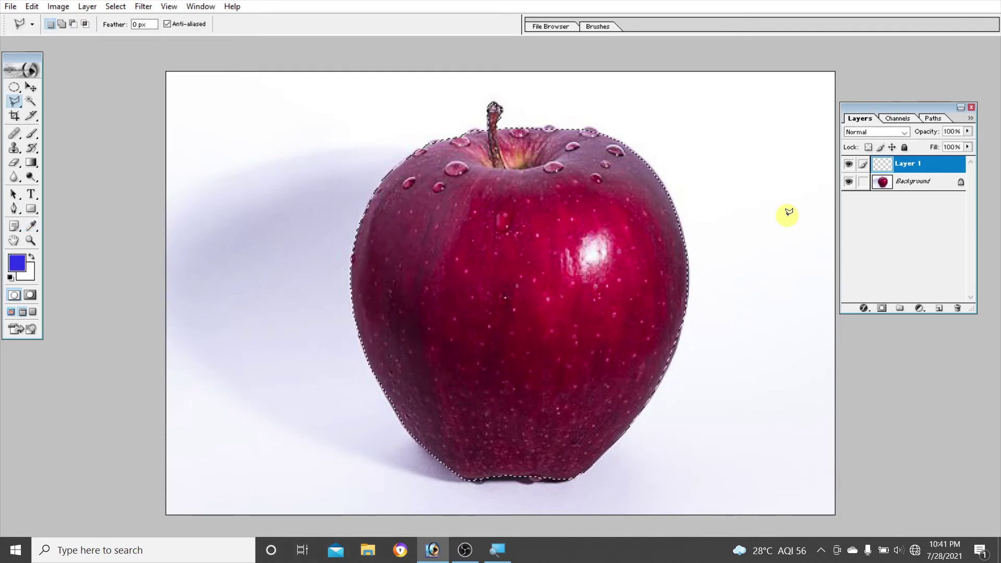
key("alt+BackSpace")
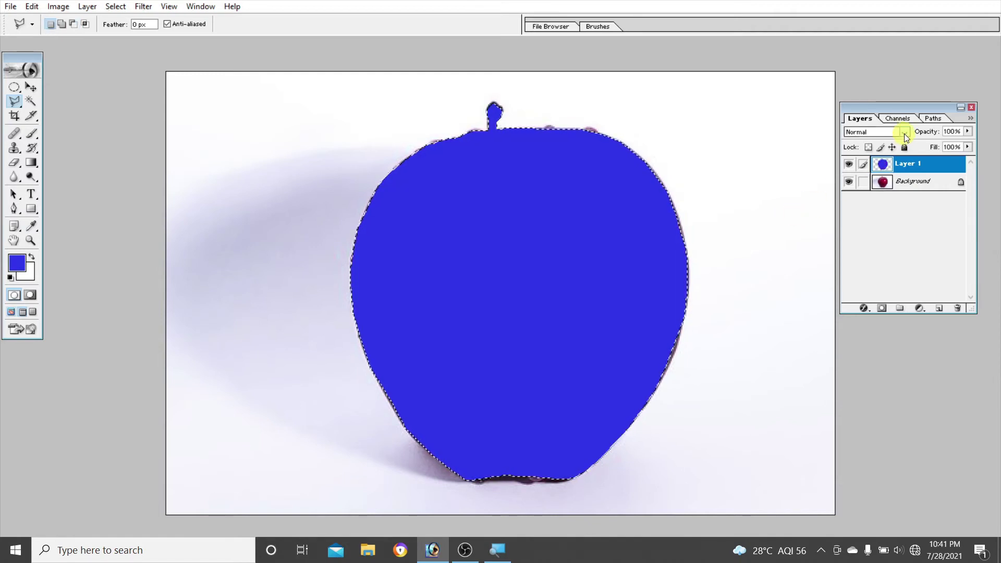
- Set the blue layer to Multiply, deselect the apple, and zoom out
left_click(904, 132)
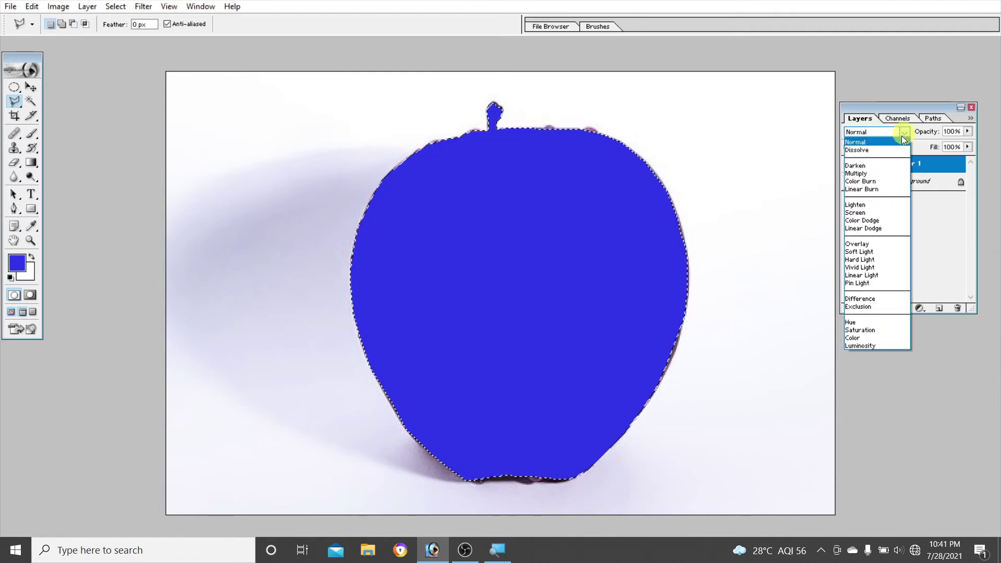
left_click(883, 173)
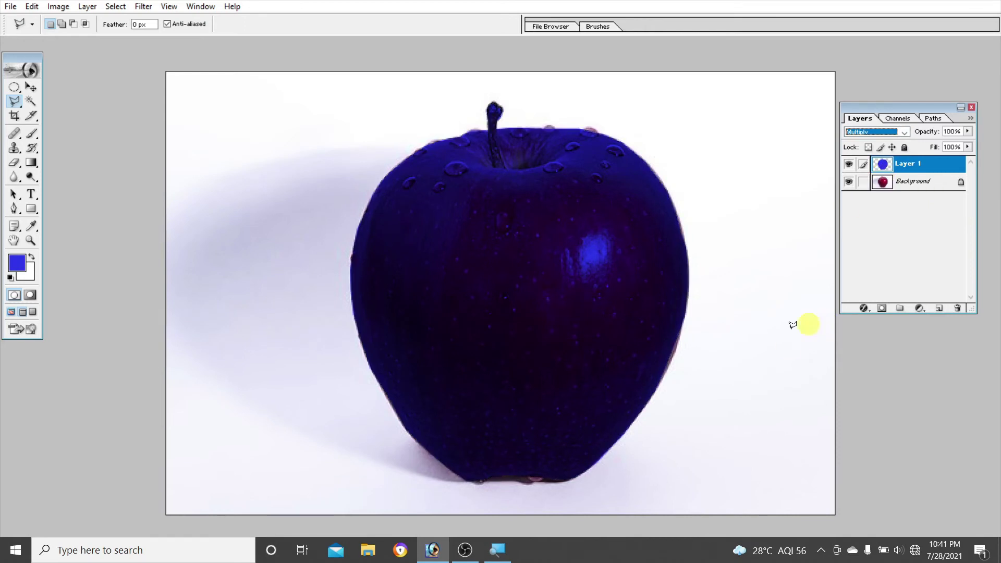
key("ctrl+d")
key("ctrl+minus")
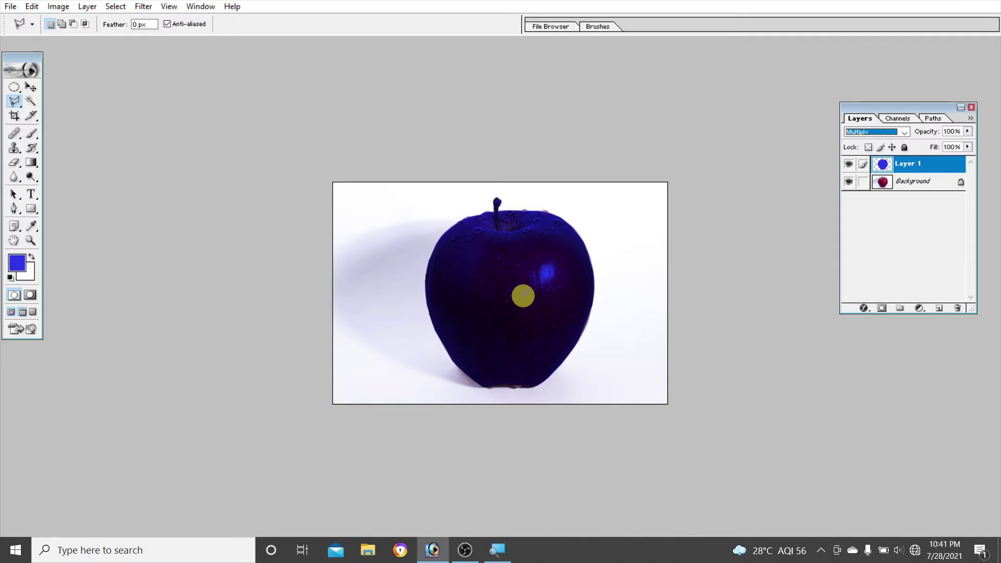
- Delete blue Layer 1, then start tracing the apple with the Magnetic Lasso and cancel the path
left_click(959, 307)
left_click(426, 206)
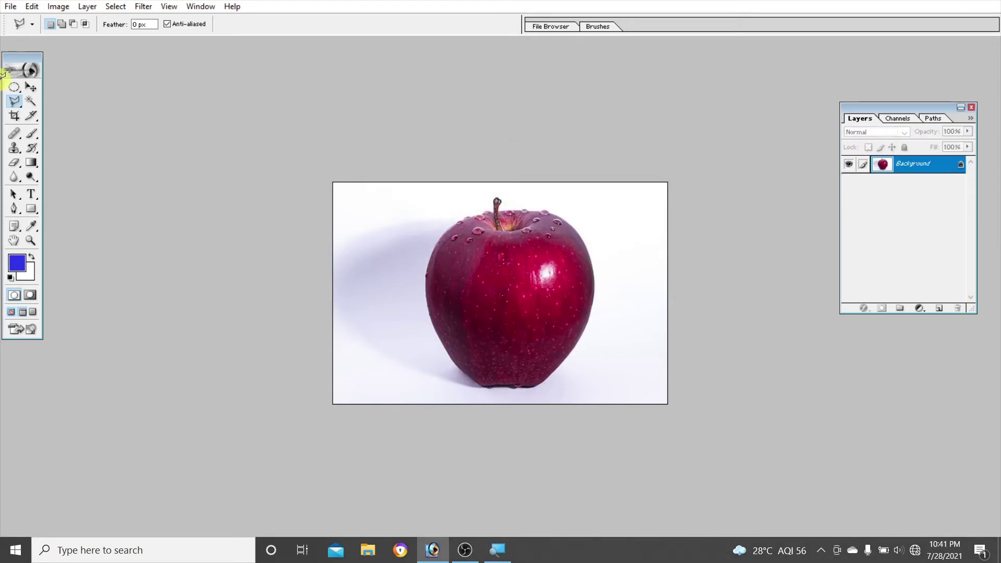
left_click_drag(15, 103, 32, 112)
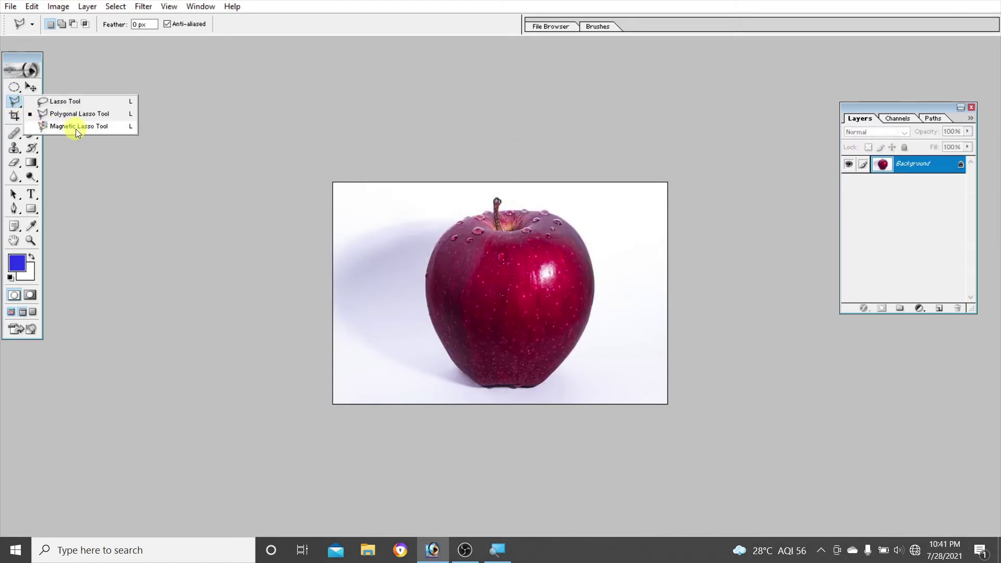
left_click(80, 127)
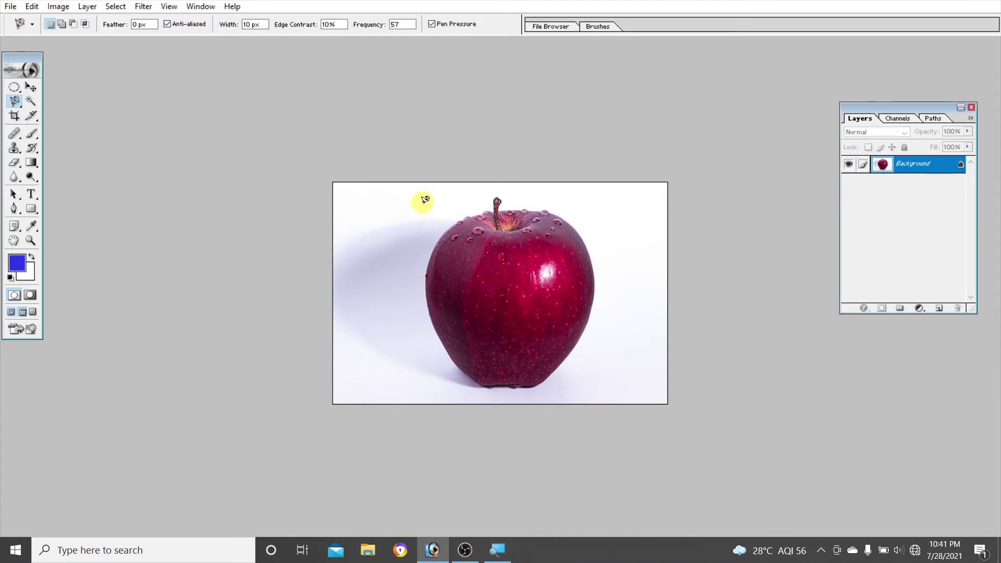
key("ctrl+plus")
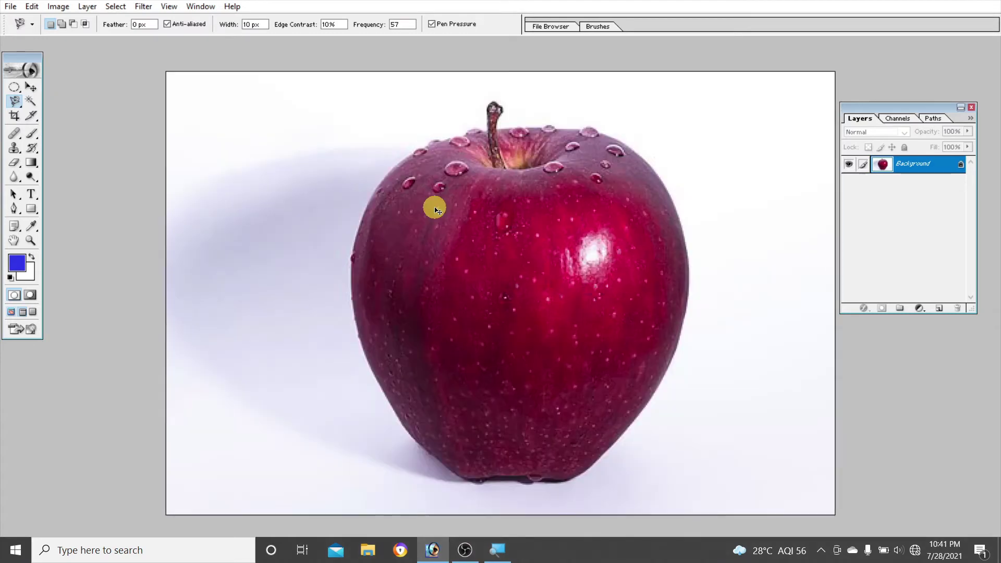
left_click(443, 138)
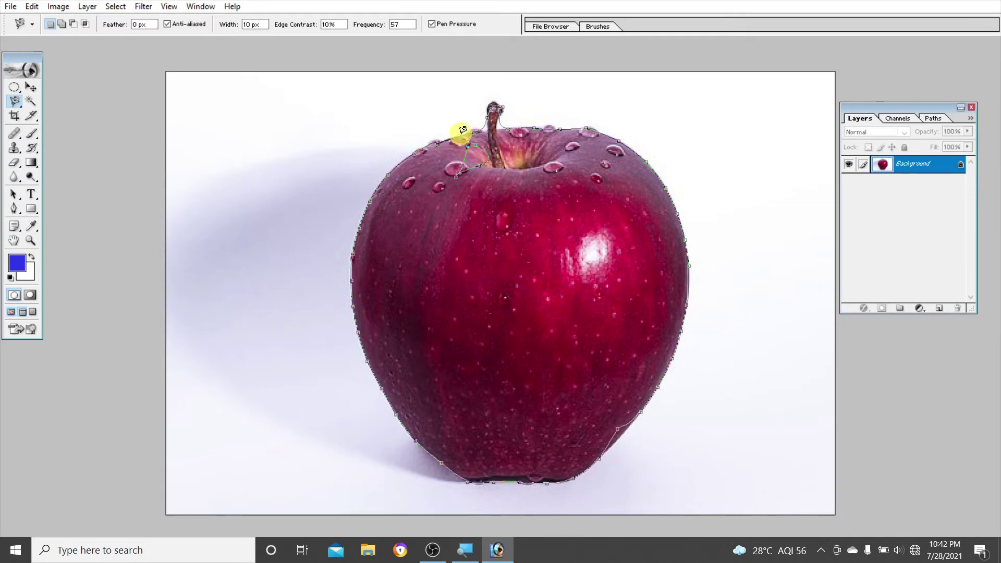
key("Escape")
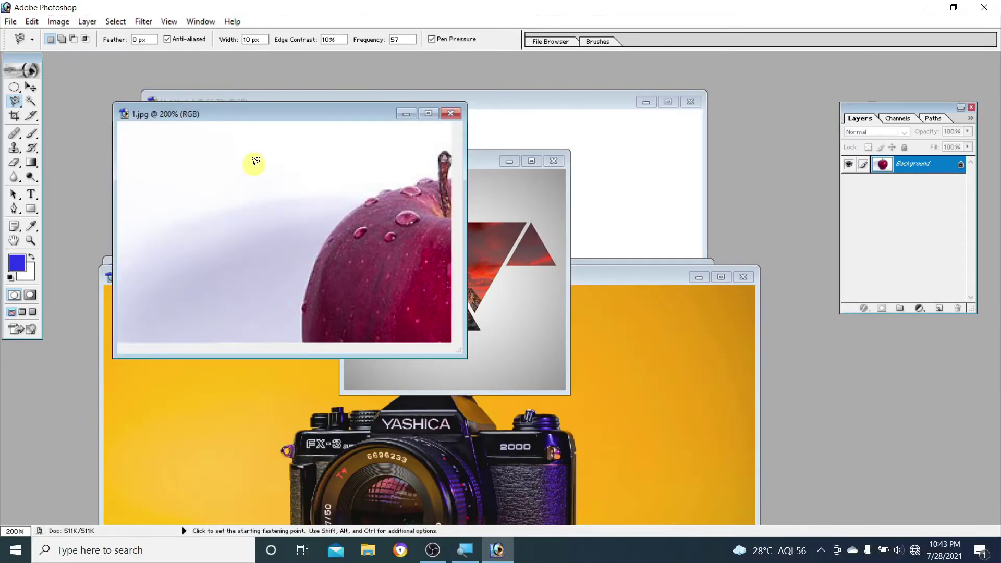
- Bring 2.jpg forward in full-screen mode, zoom in, and choose the Polygonal Lasso Tool
left_click(514, 216)
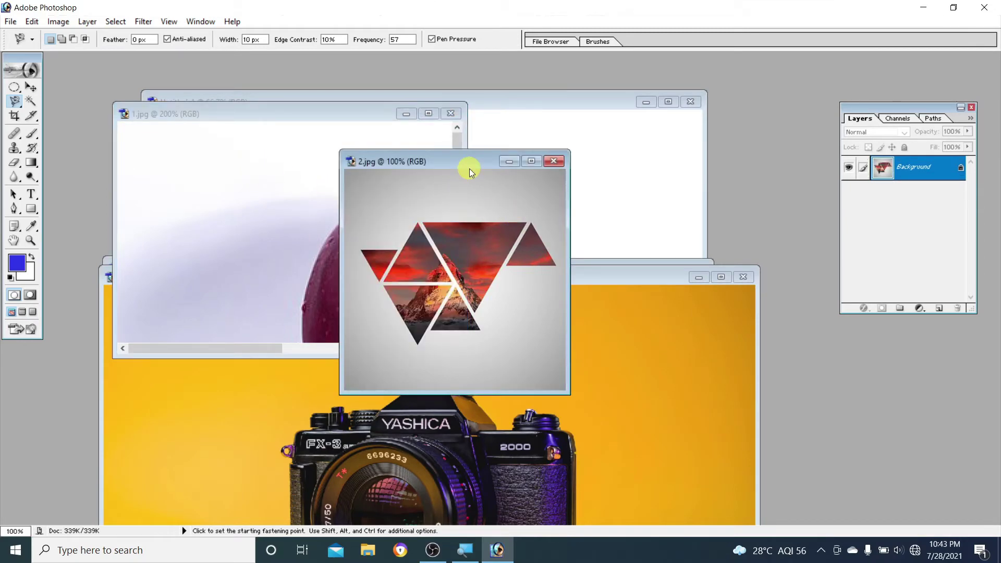
key("f")
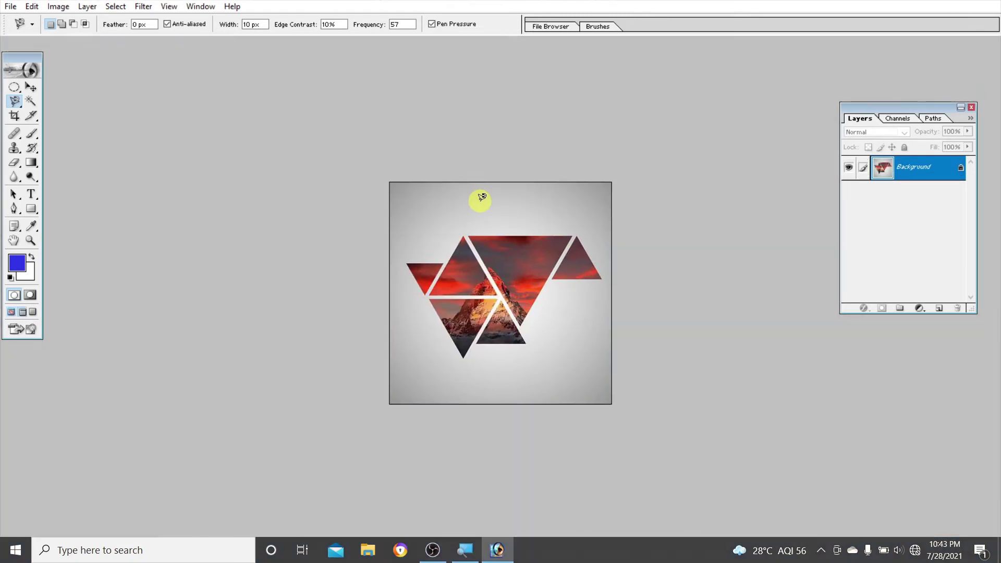
key("ctrl+plus")
key("ctrl+plus")
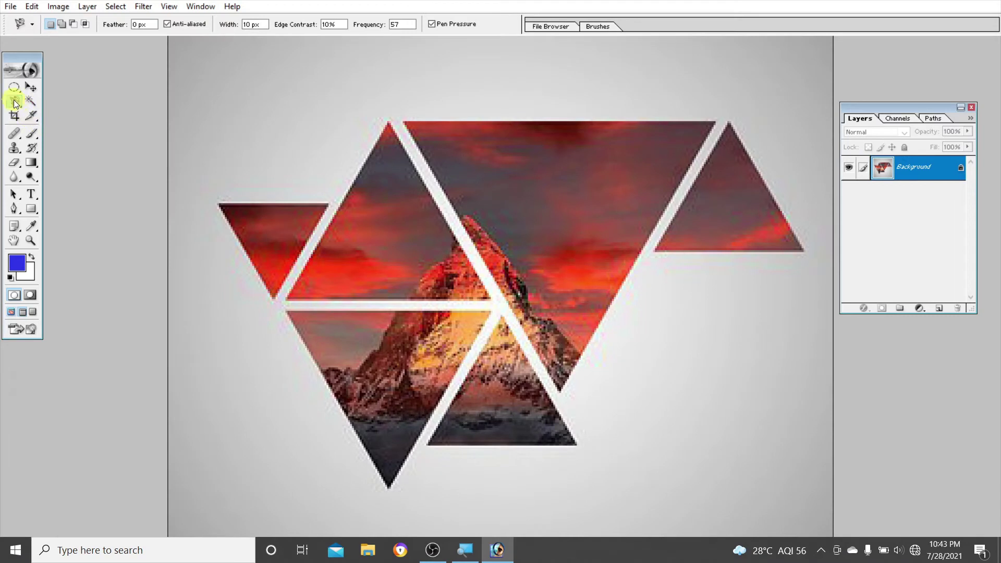
left_click(15, 102)
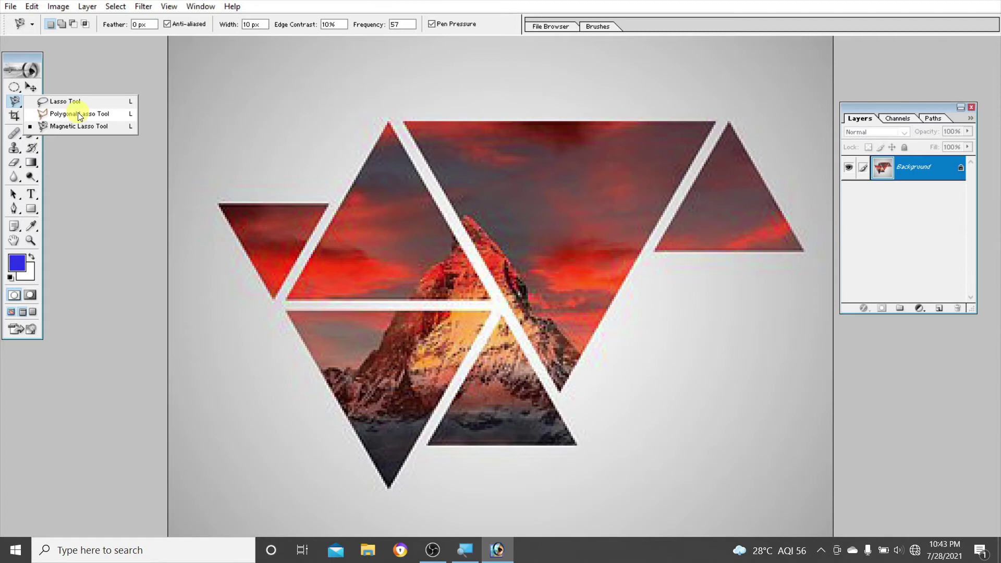
left_click(71, 115)
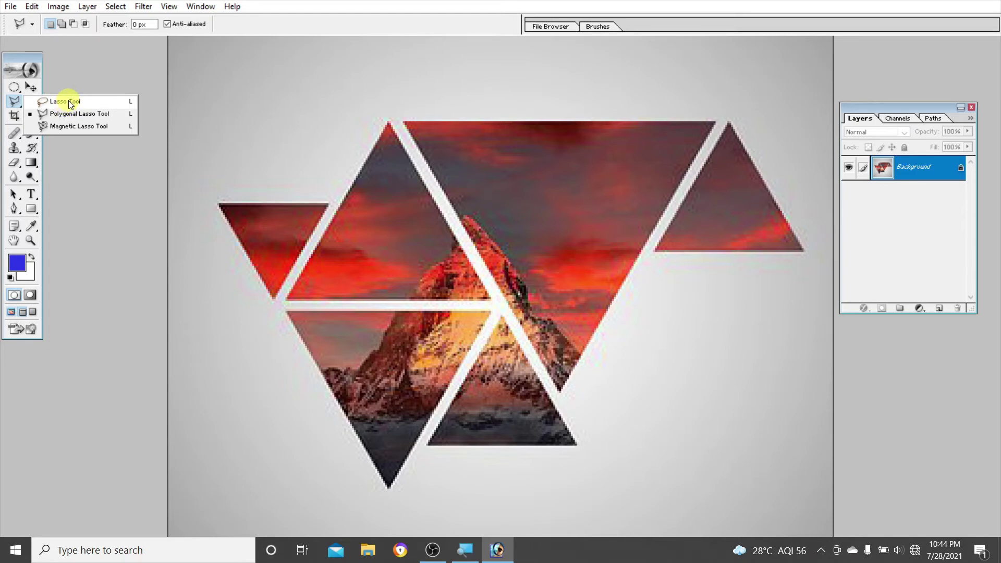
- Outline the large top triangle with the Polygonal Lasso
left_click(89, 119)
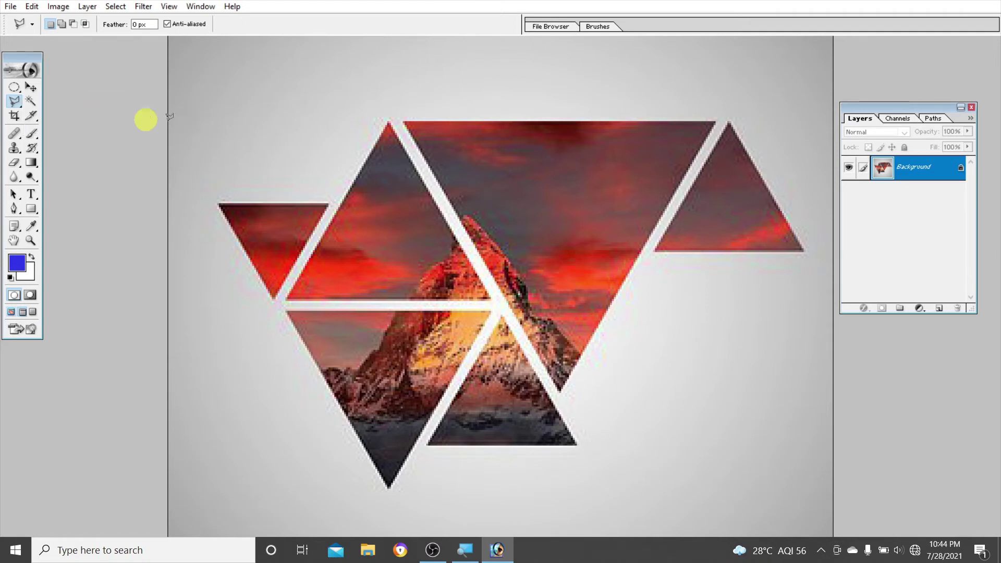
left_click(405, 118)
left_click(719, 118)
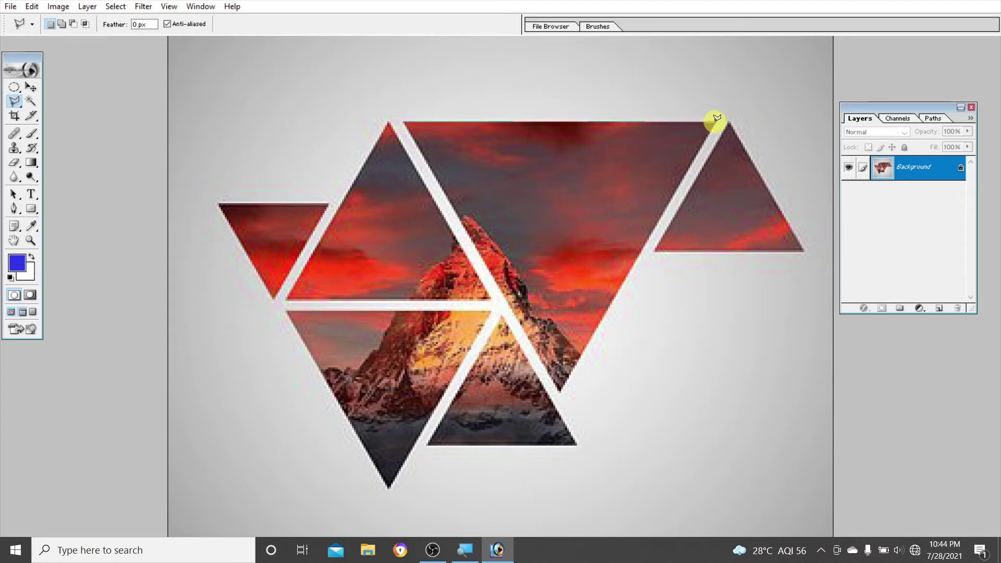
left_click(560, 389)
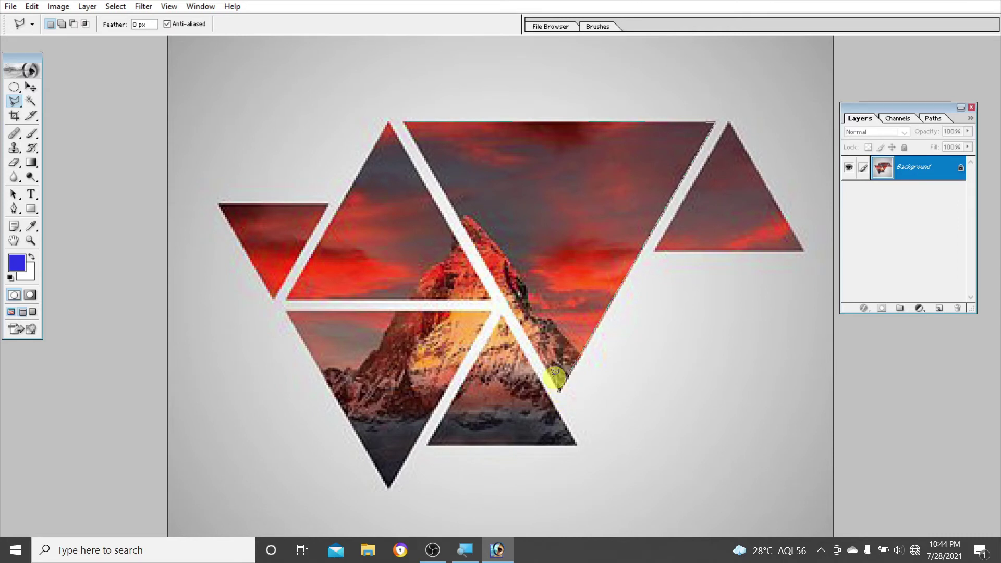
left_click(407, 119)
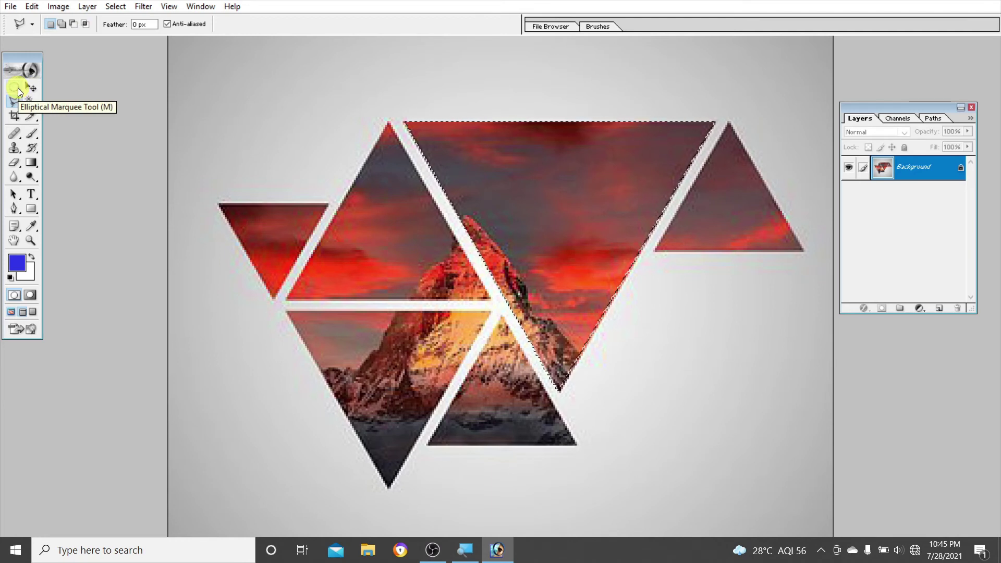
- Switch to Add to Selection mode and add the central left triangle
left_click(60, 24)
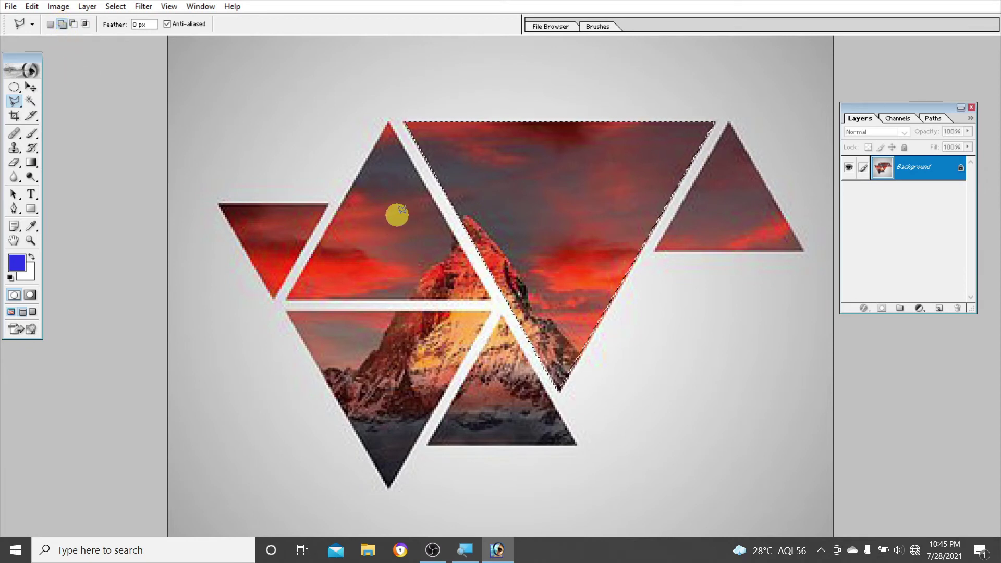
left_click(389, 121)
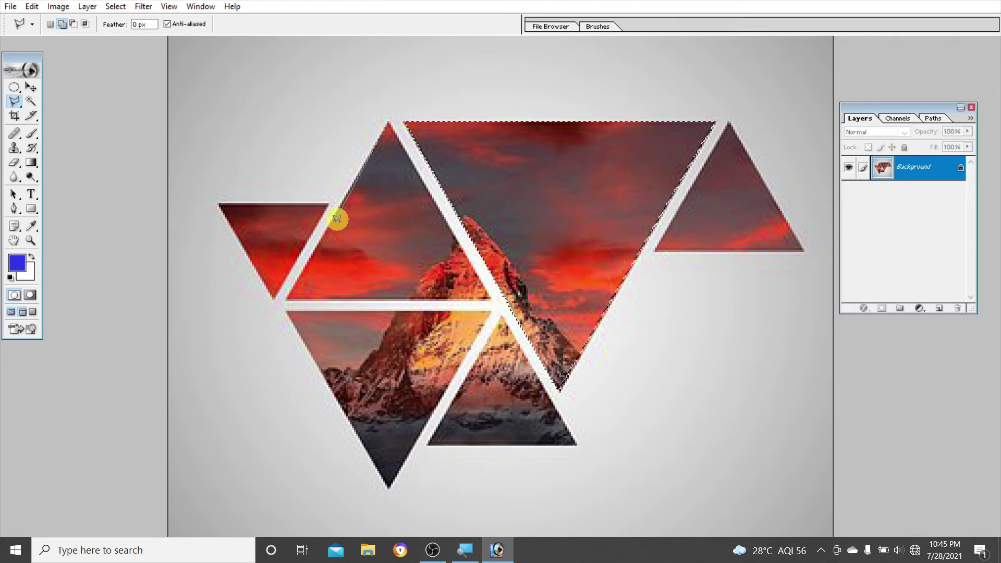
left_click(287, 296)
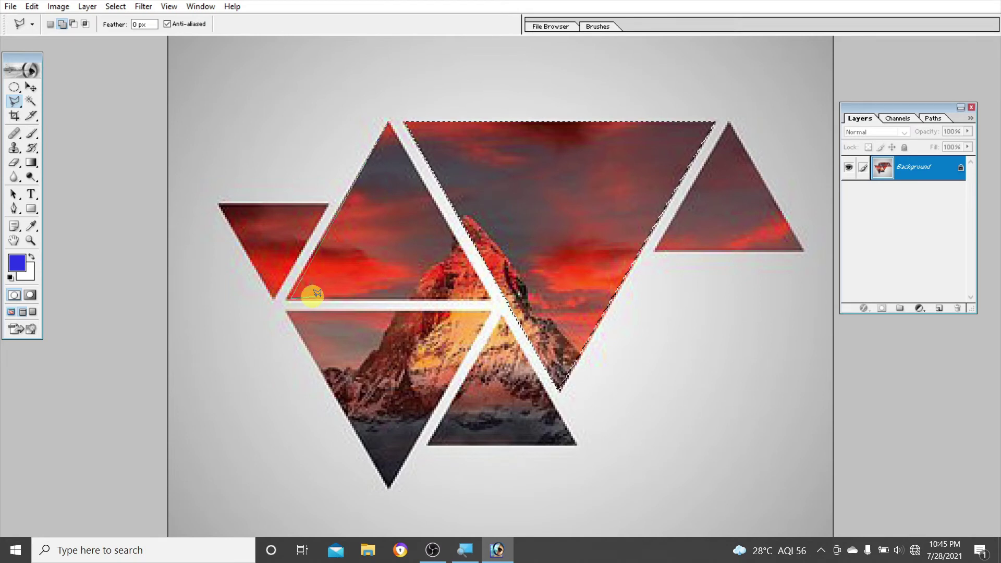
left_click(488, 297)
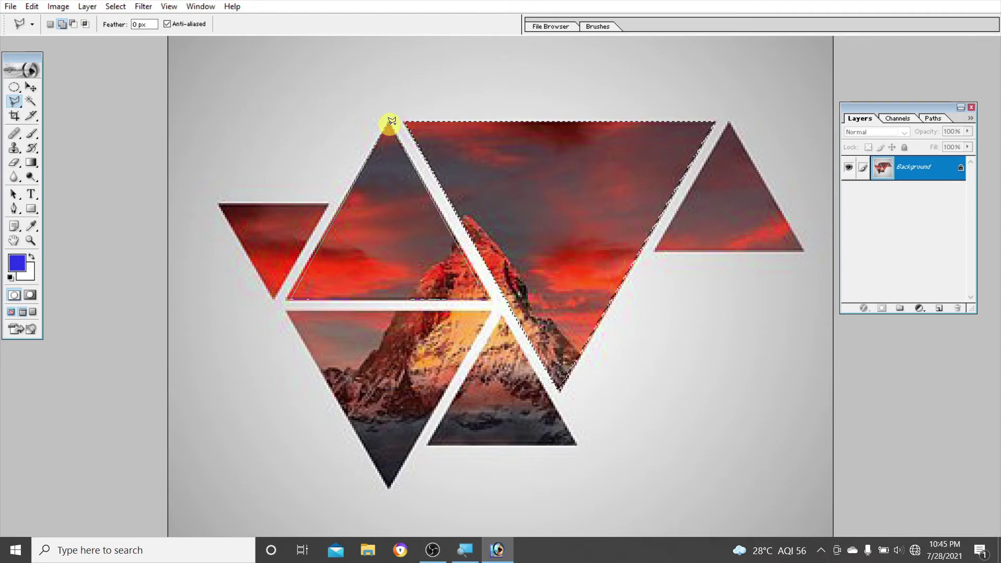
left_click(391, 120, "shift")
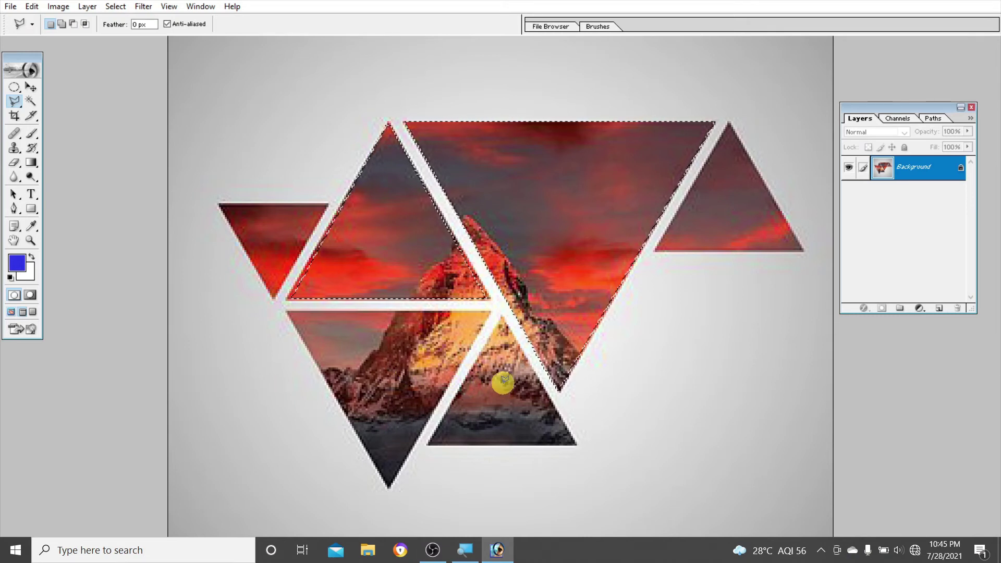
- Hold Shift and add the lower middle triangle to the selection
key("shift")
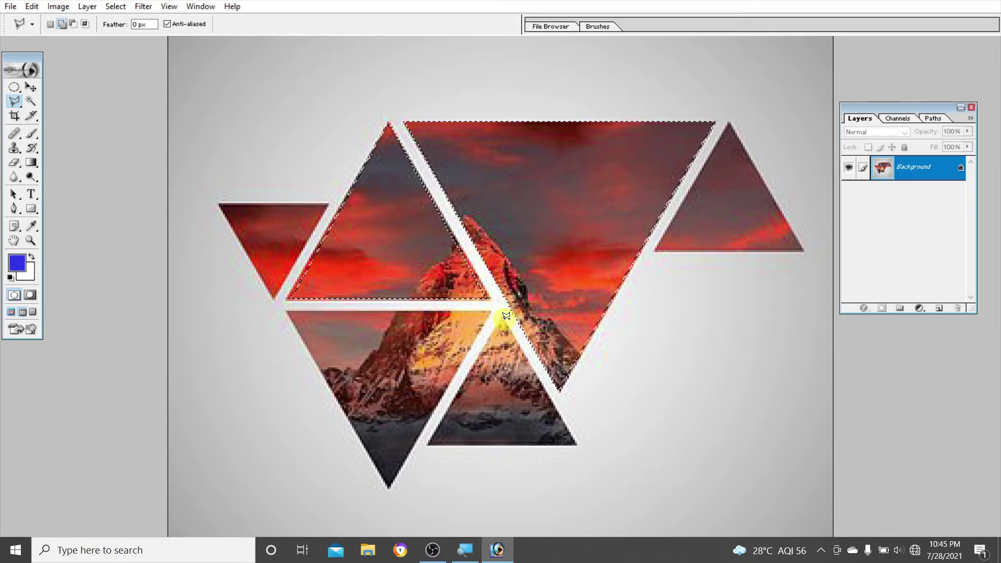
left_click(501, 315)
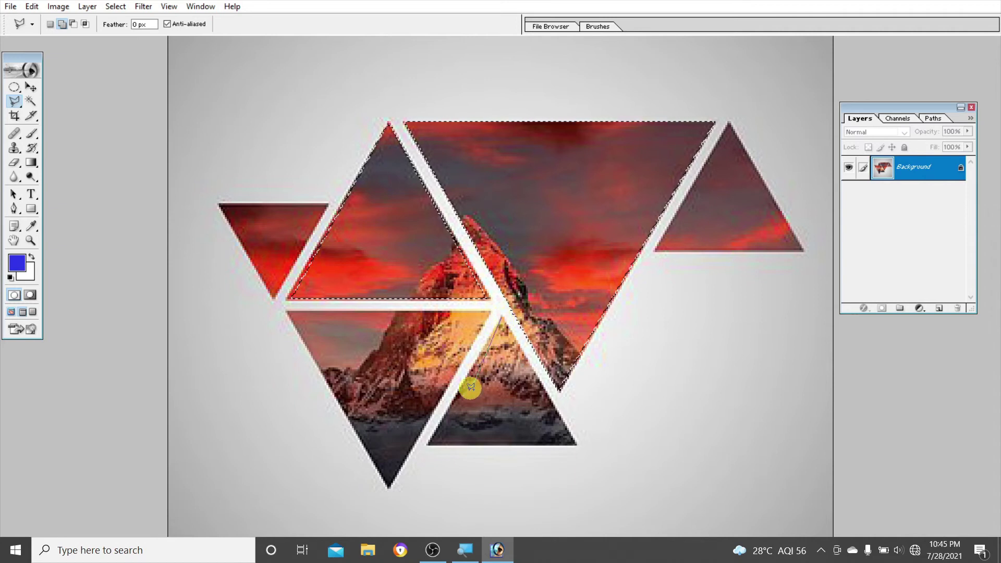
left_click(428, 444)
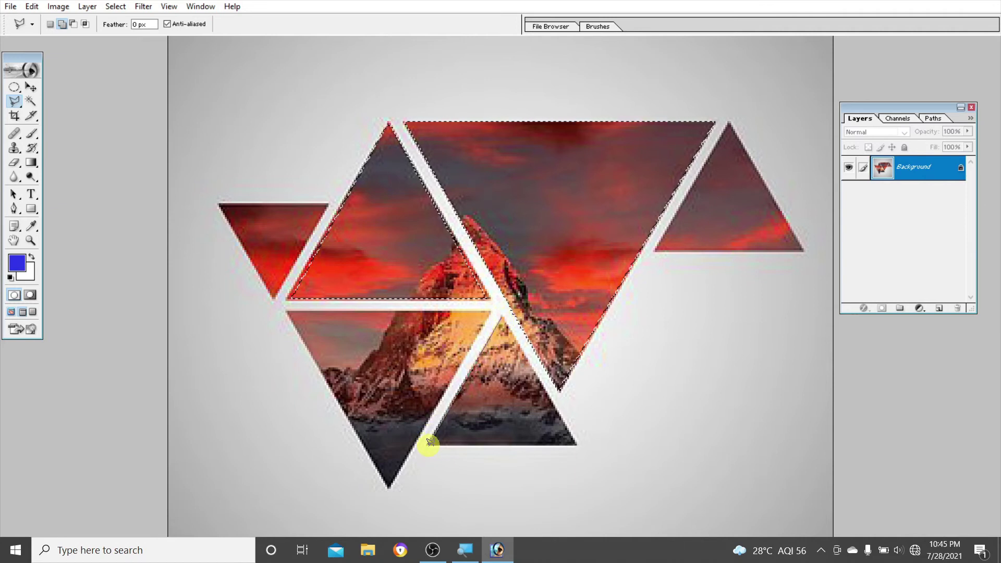
left_click(574, 444)
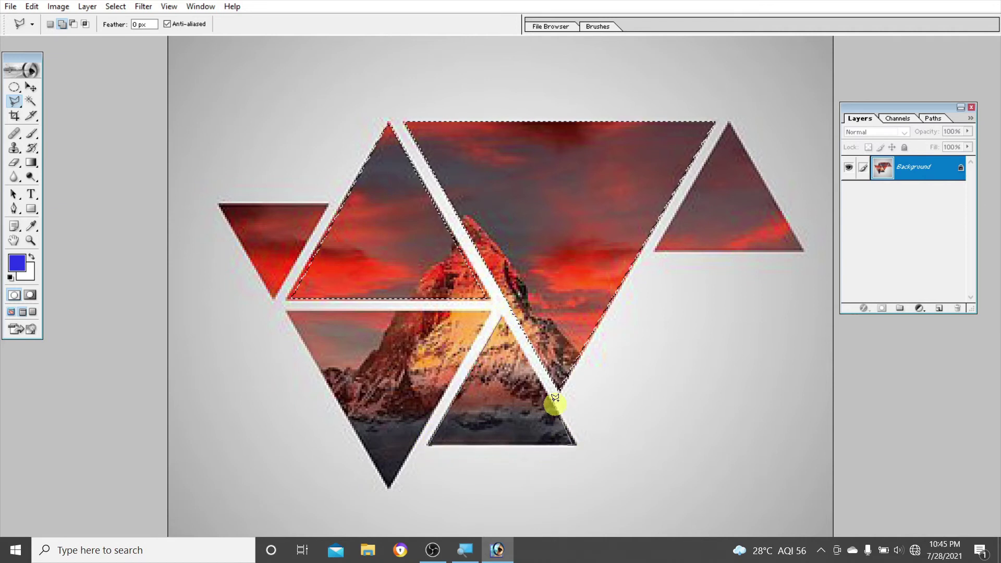
left_click(503, 316)
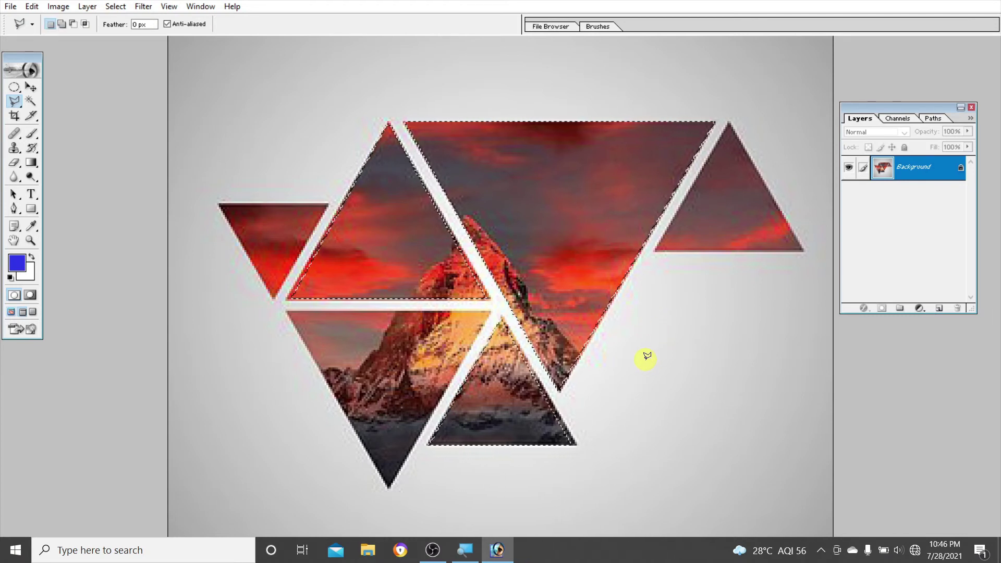
key("shift")
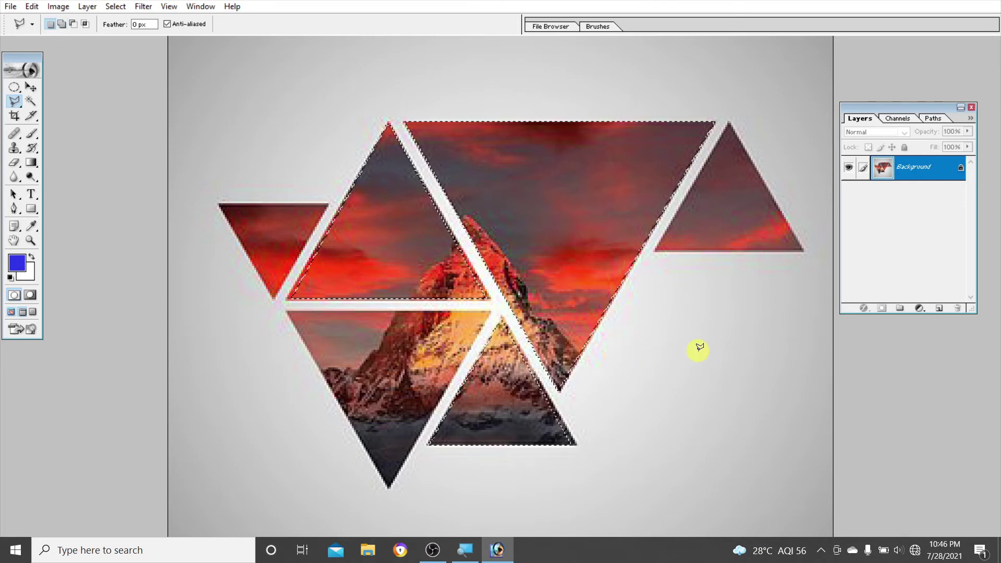
- Fill the selected triangles with blue on a new layer set to Multiply
left_click(939, 308)
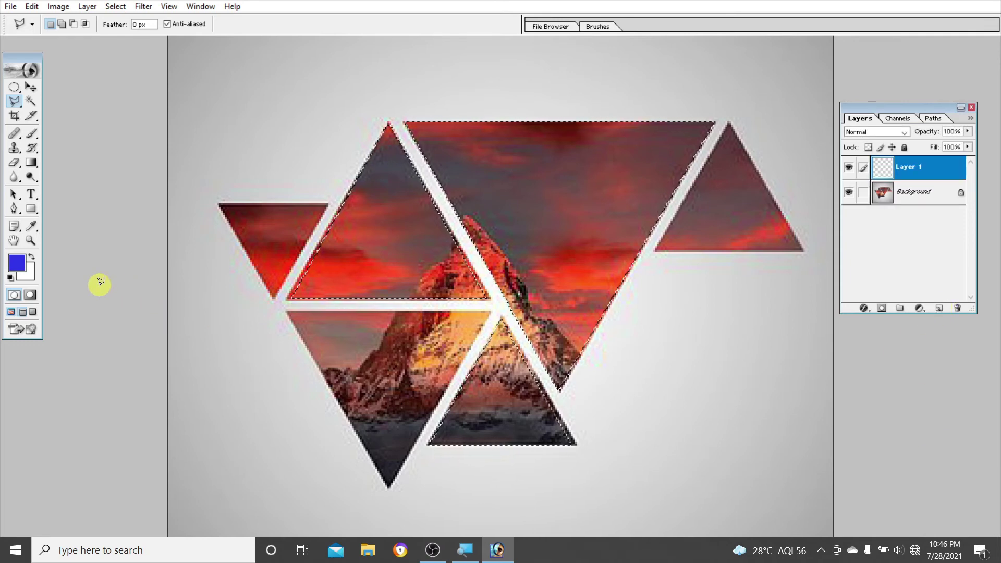
left_click(18, 267)
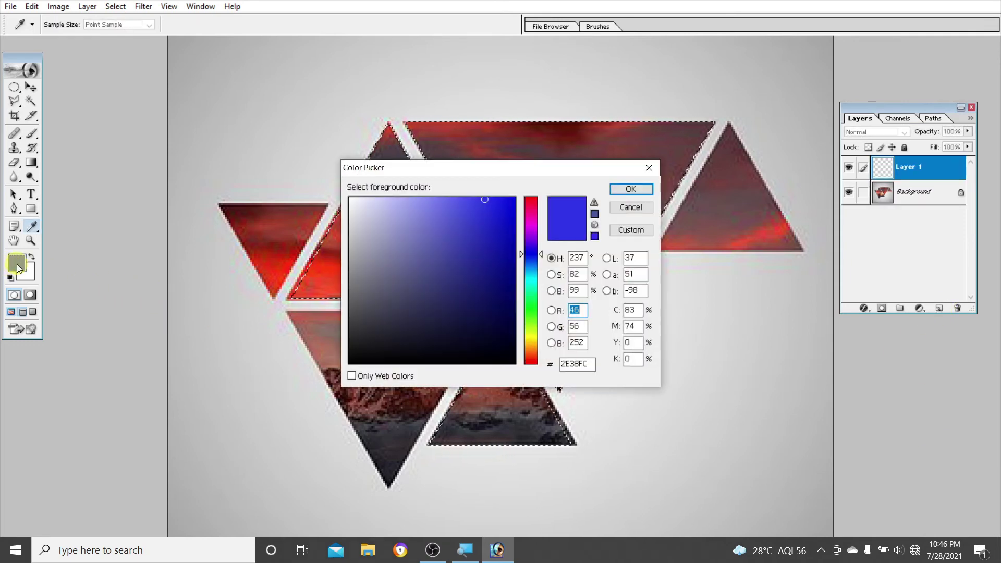
left_click(628, 190)
key("alt+BackSpace")
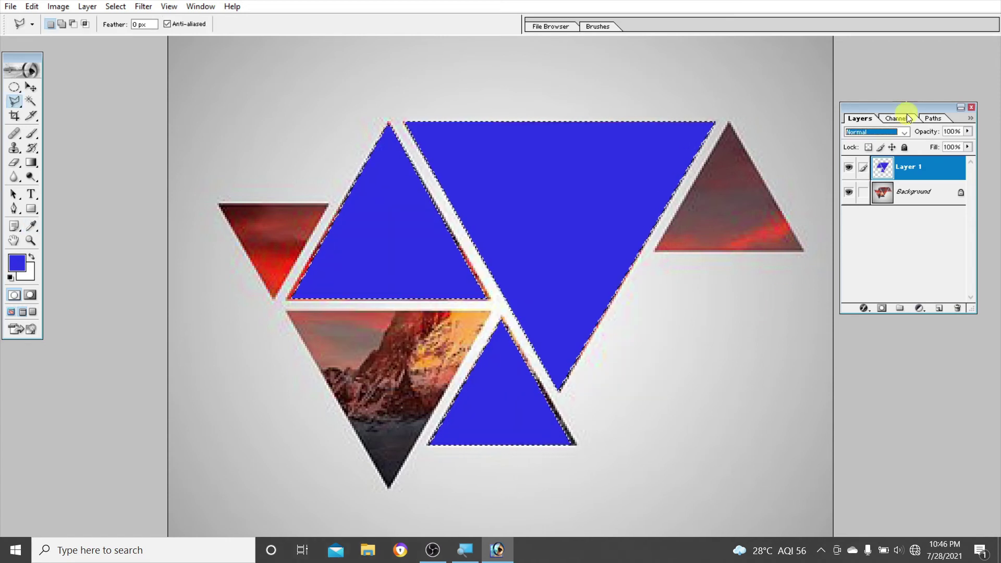
left_click(906, 131)
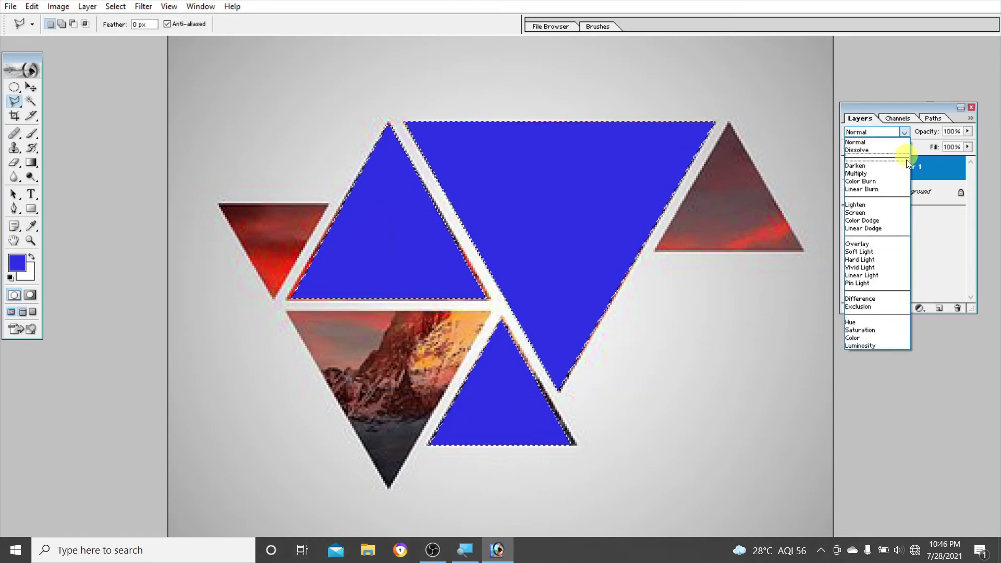
left_click(877, 173)
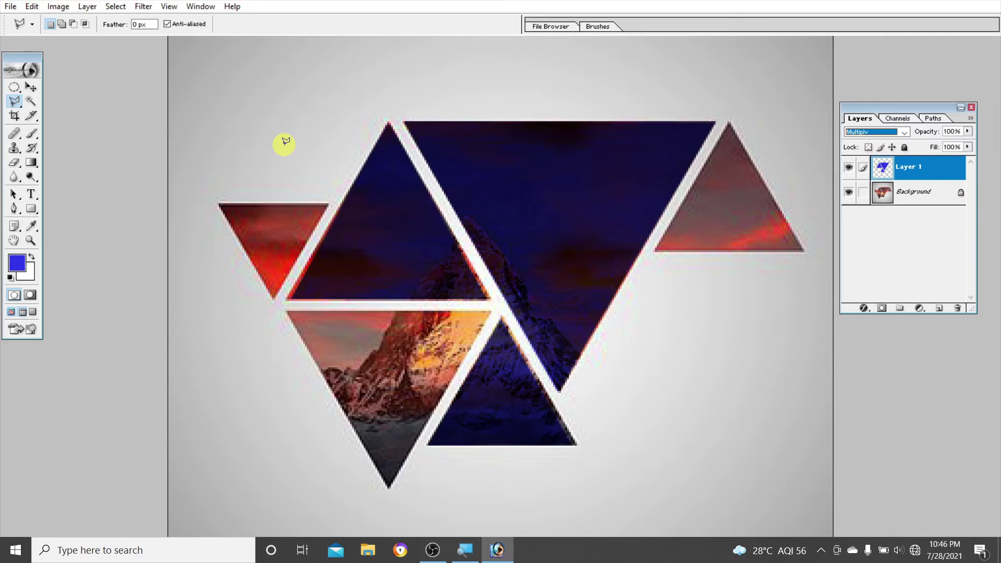
left_click_drag(14, 100, 100, 123)
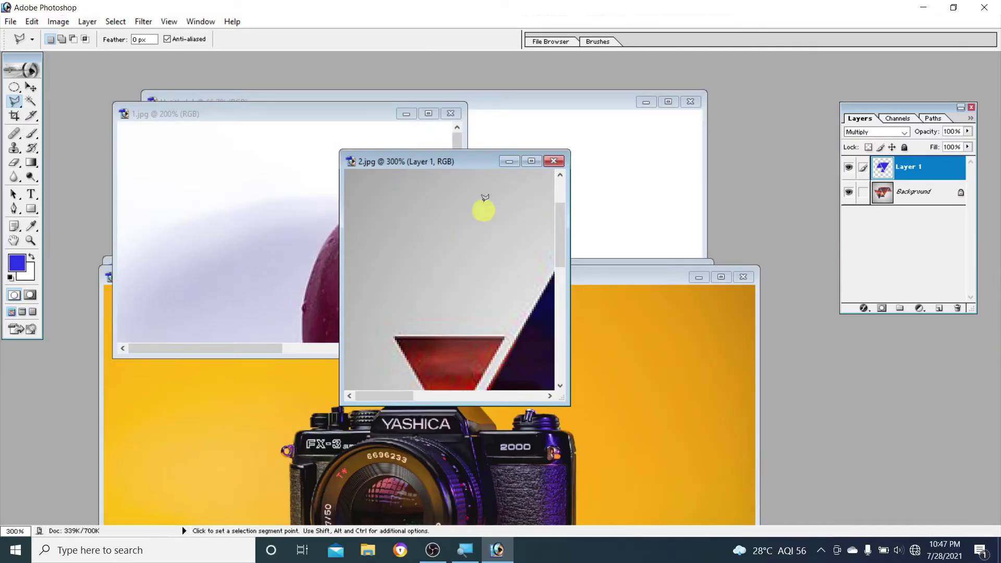
- Close 2.jpg and 1.jpg without saving changes
left_click(553, 161)
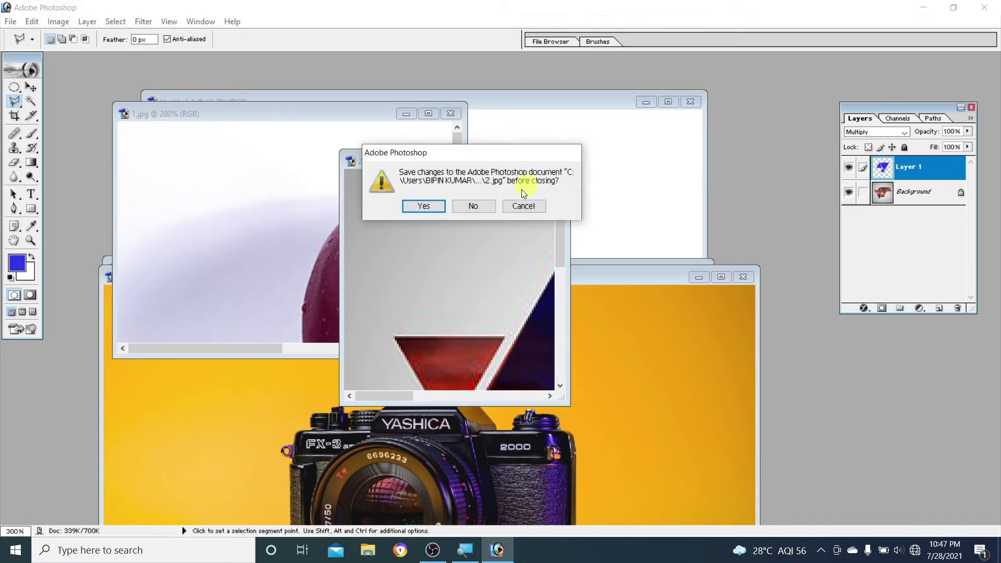
left_click(484, 207)
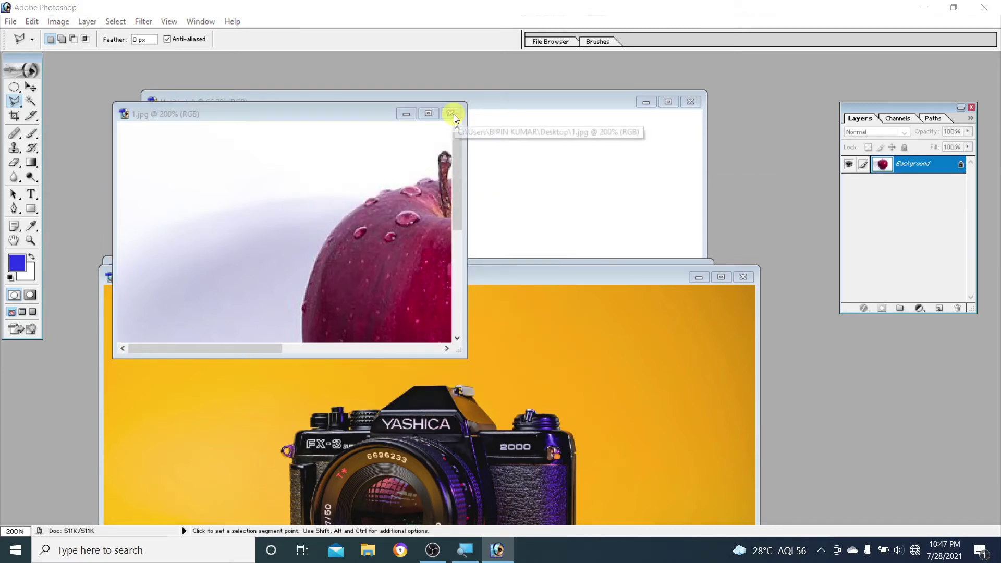
left_click(452, 114)
left_click(477, 207)
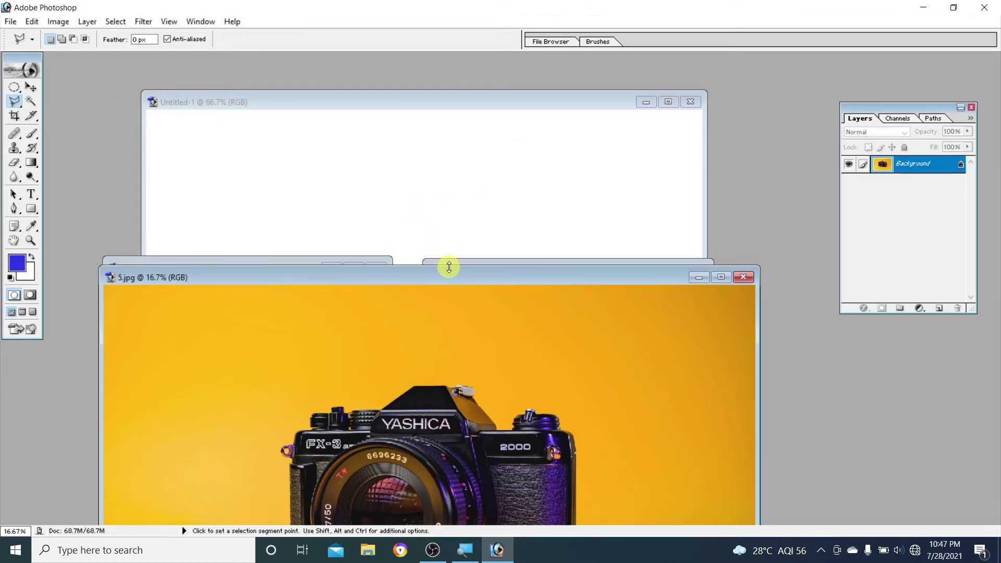
- Move the 5.jpg camera window forward and show it in full-screen mode
mouse_move(449, 274)
left_mouse_down()
mouse_move(547, 125)
mouse_move(496, 110)
left_mouse_up()
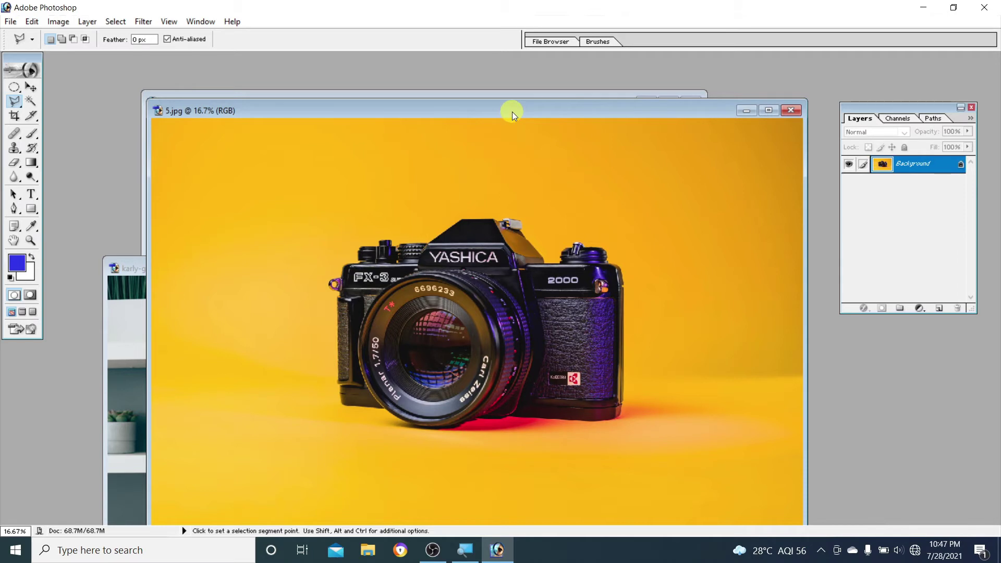
left_click_drag(512, 112, 512, 98)
key("f")
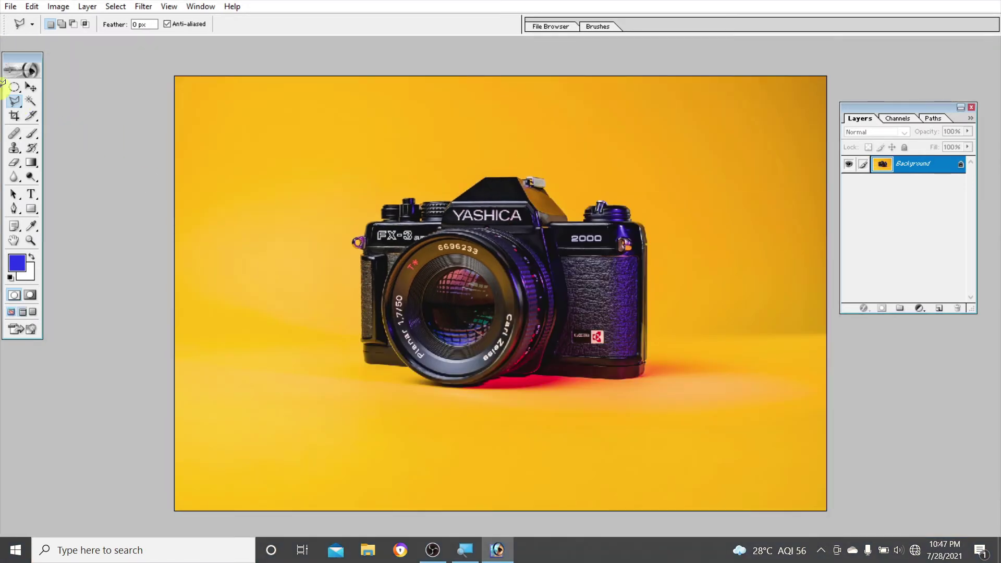
left_click(15, 102)
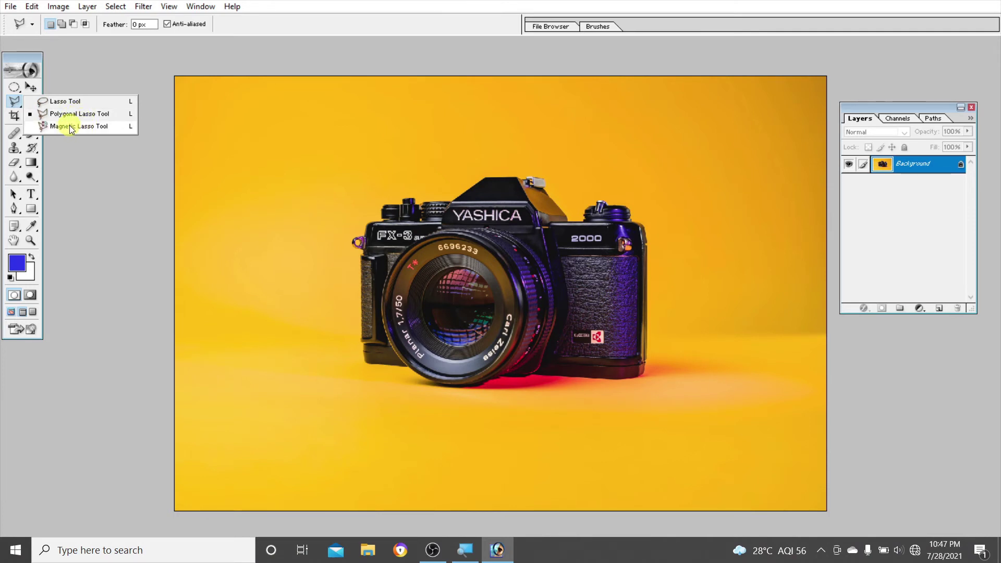
- Trace the Yashica camera's outline with the Magnetic Lasso and close the selection
left_click(69, 126)
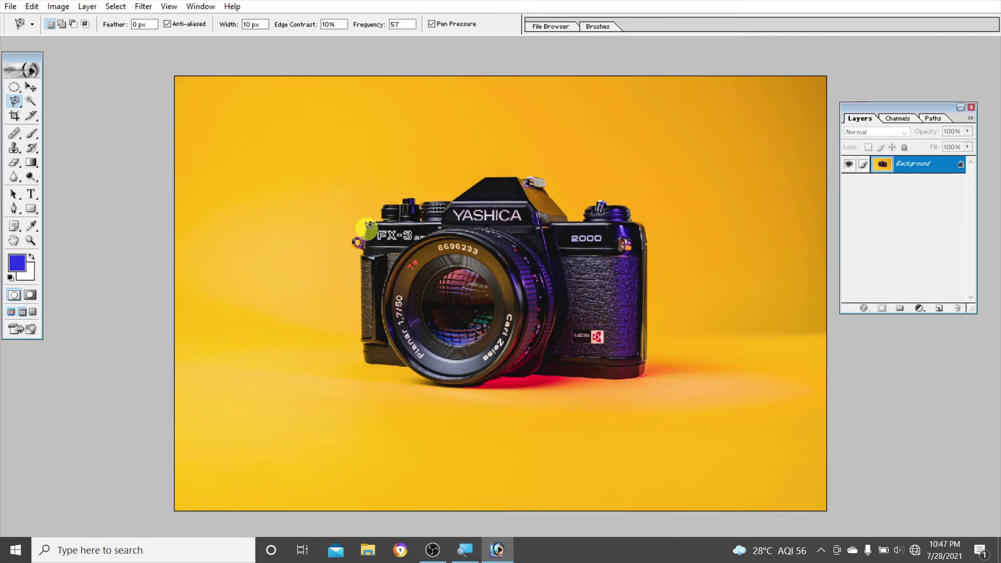
left_click(366, 229)
mouse_move(355, 238)
left_mouse_down()
mouse_move(366, 365)
mouse_move(469, 381)
mouse_move(564, 376)
mouse_move(650, 331)
mouse_move(641, 213)
mouse_move(605, 197)
mouse_move(575, 219)
mouse_move(521, 171)
mouse_move(479, 175)
mouse_move(444, 202)
mouse_move(383, 201)
left_mouse_up()
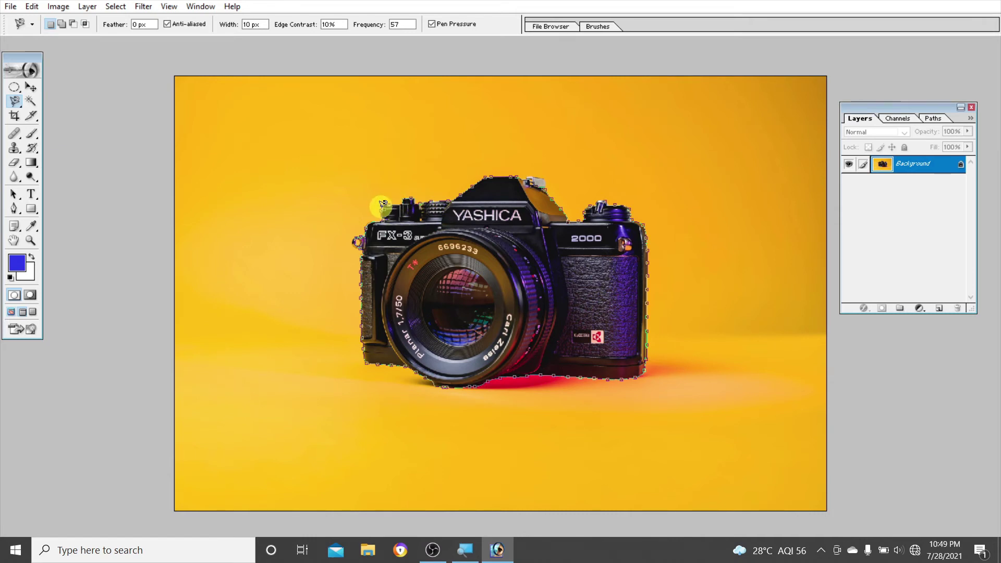
left_click(382, 203)
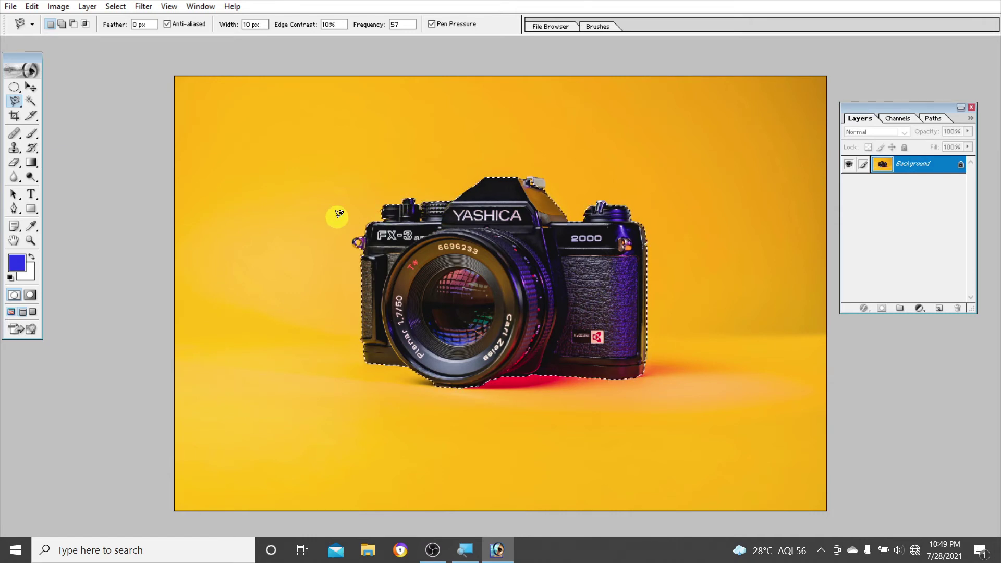
- Add a new layer and set the foreground colour to blue 5A62FA
left_click(939, 308)
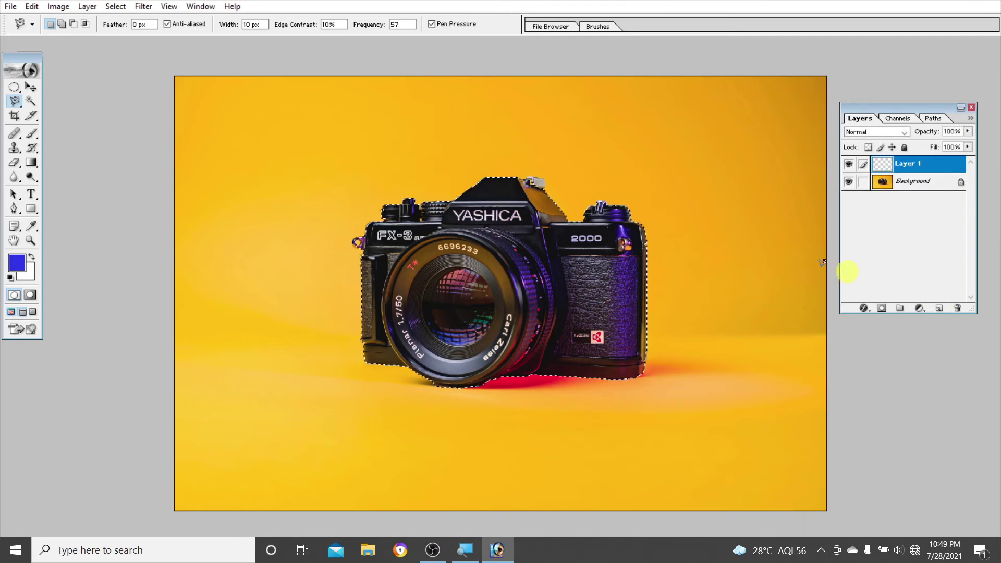
left_click(17, 264)
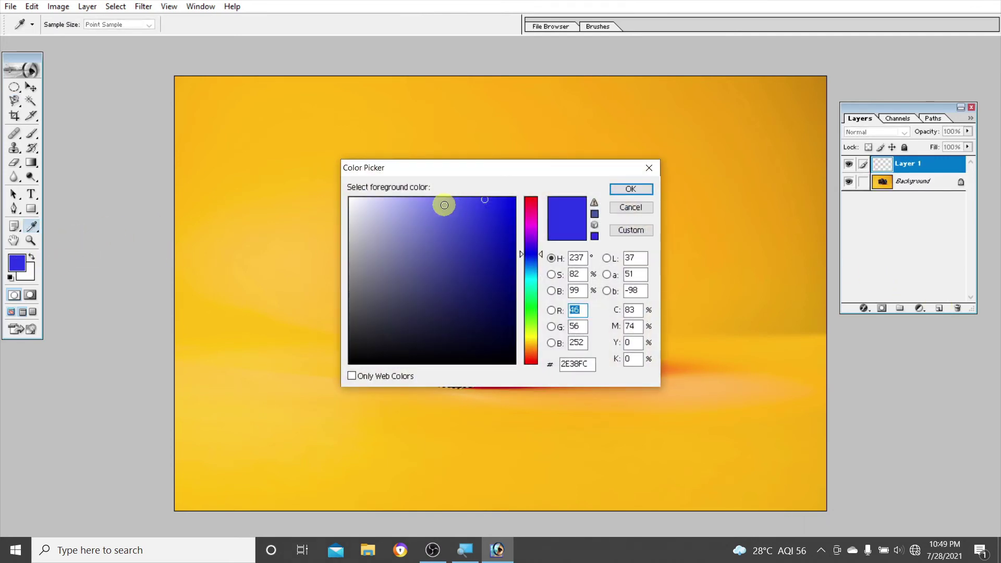
left_click(428, 203)
left_click(460, 200)
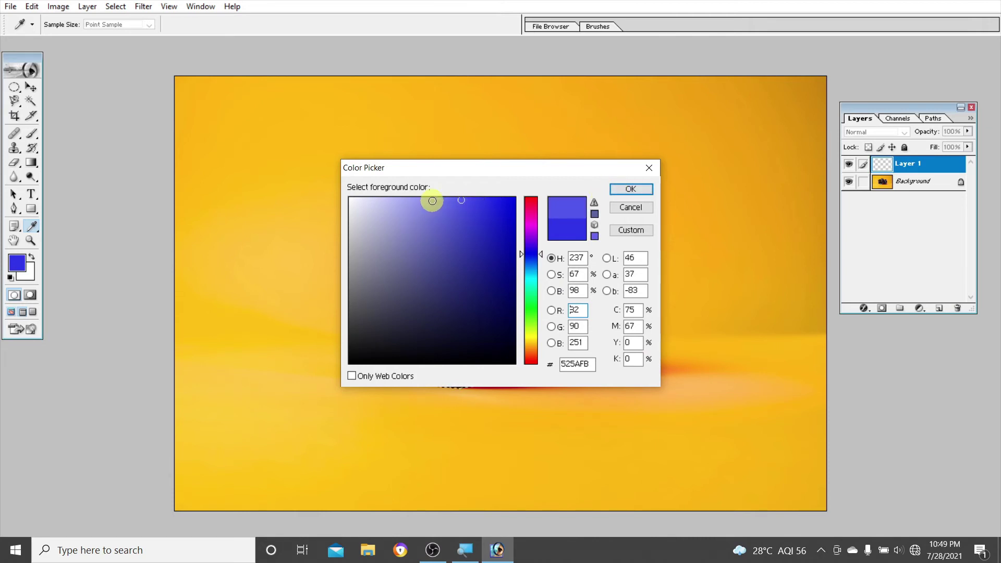
left_click(455, 201)
left_click(619, 191)
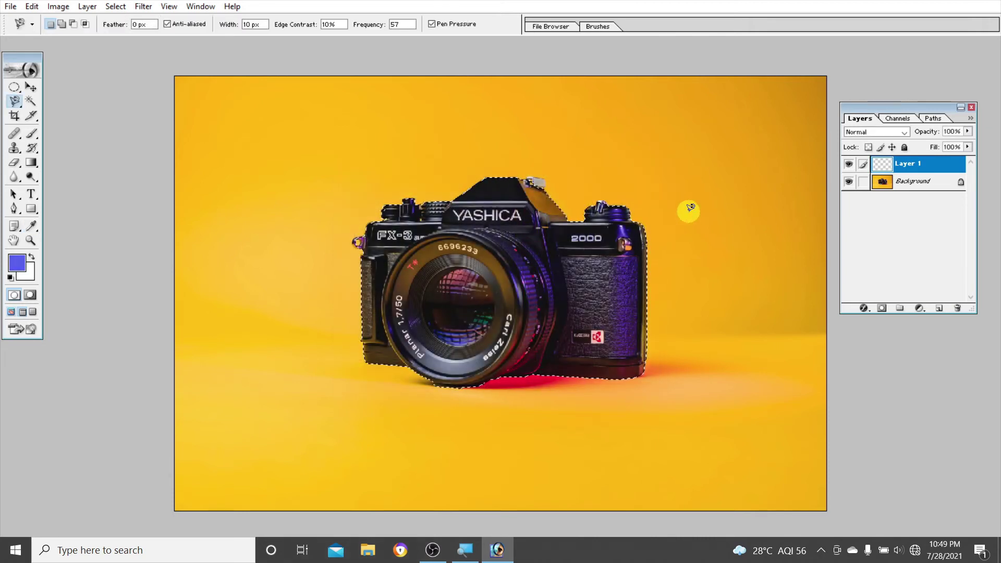
- Fill the camera selection with blue, set Multiply blending, and deselect
key("alt+BackSpace")
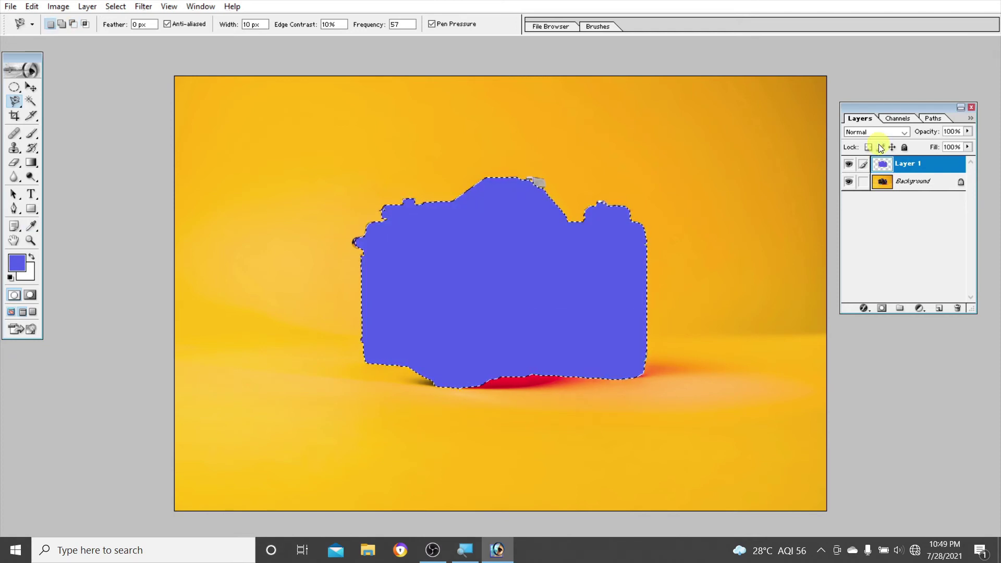
left_click(903, 133)
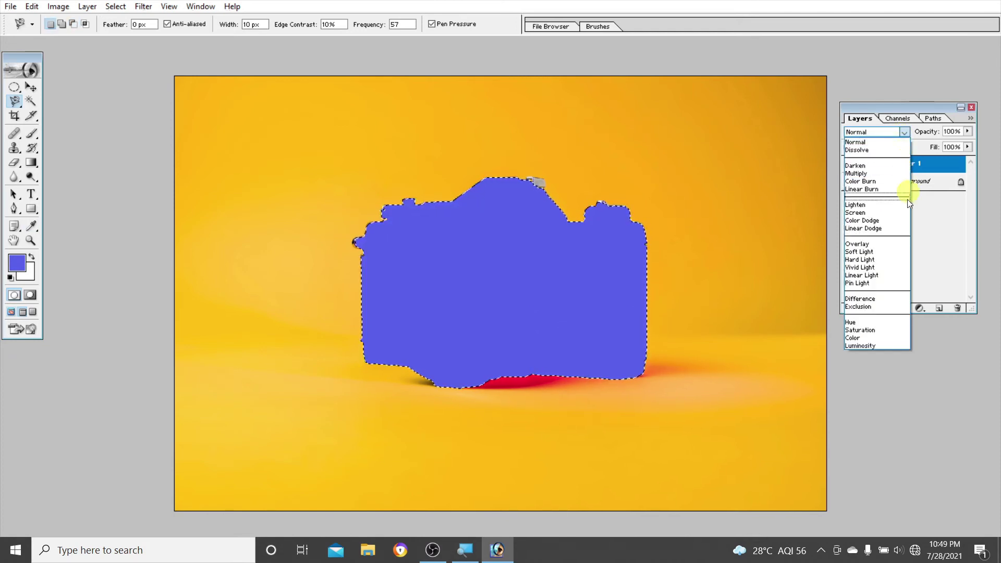
left_click(868, 173)
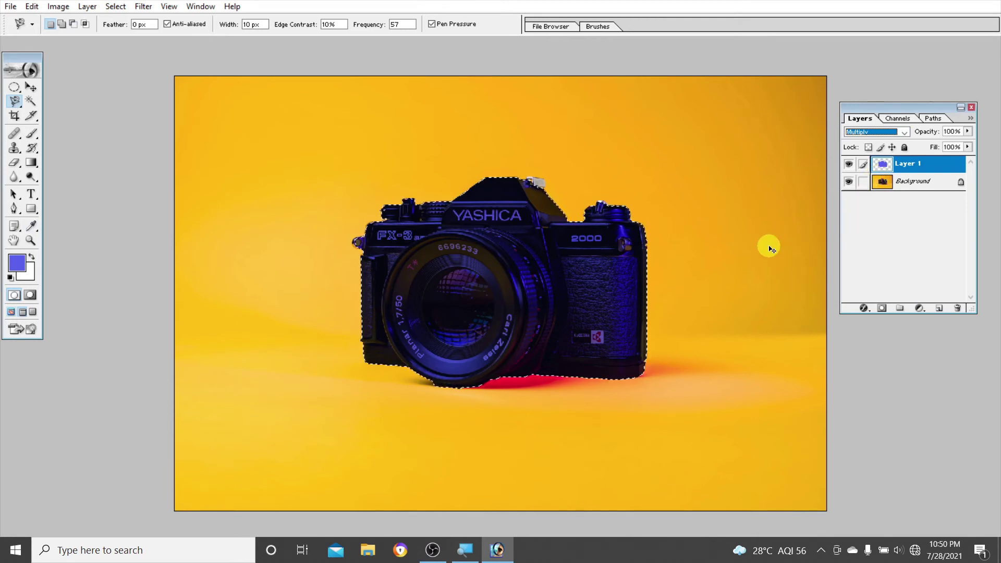
key("ctrl+d")
- Toggle Layer 1's visibility to compare the camera with and without the blue tint
left_click(848, 165)
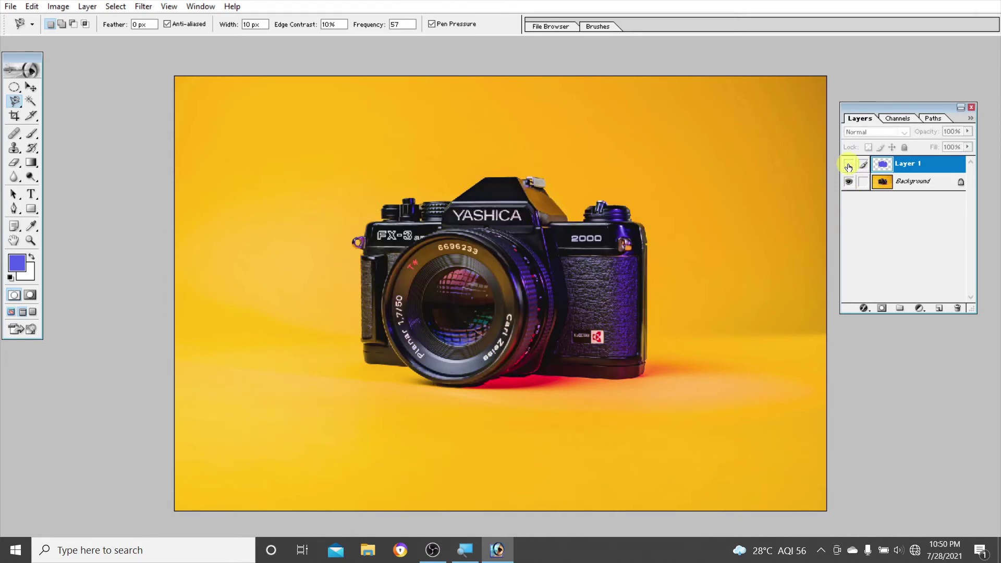
left_click(848, 165)
left_click(849, 165)
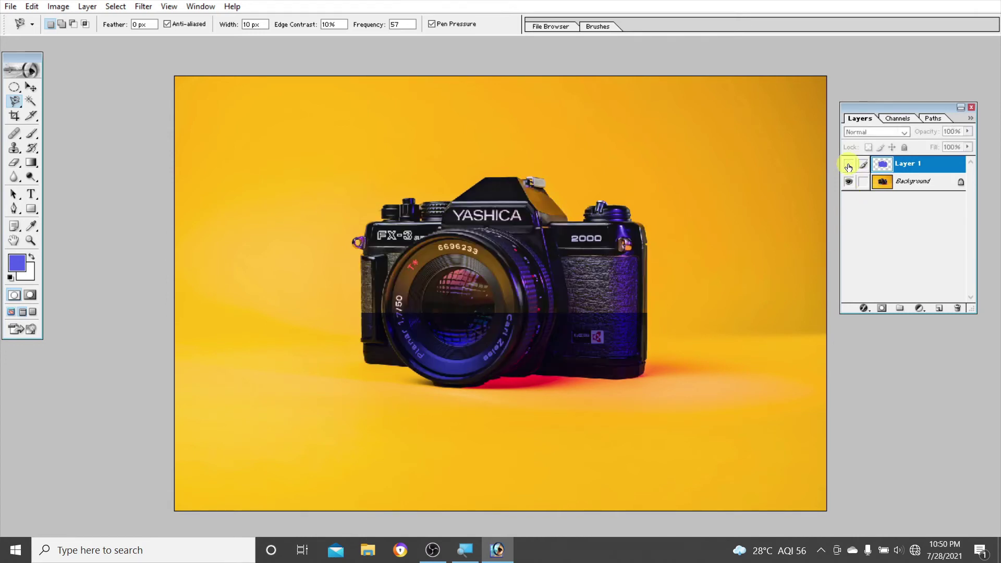
left_click(848, 165)
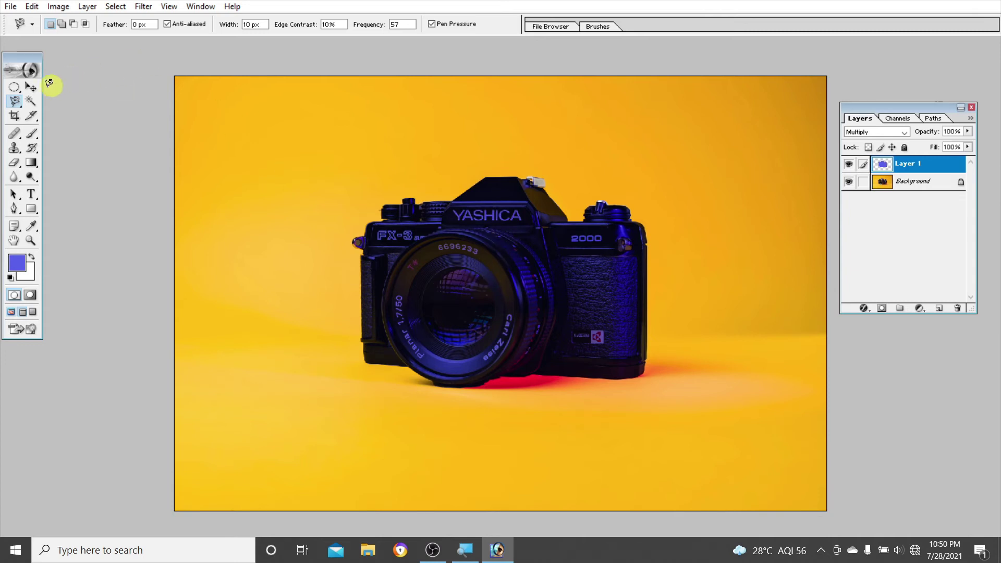
- Dismiss the lasso variants list and return to standard screen mode
right_click(15, 101)
left_click(96, 164)
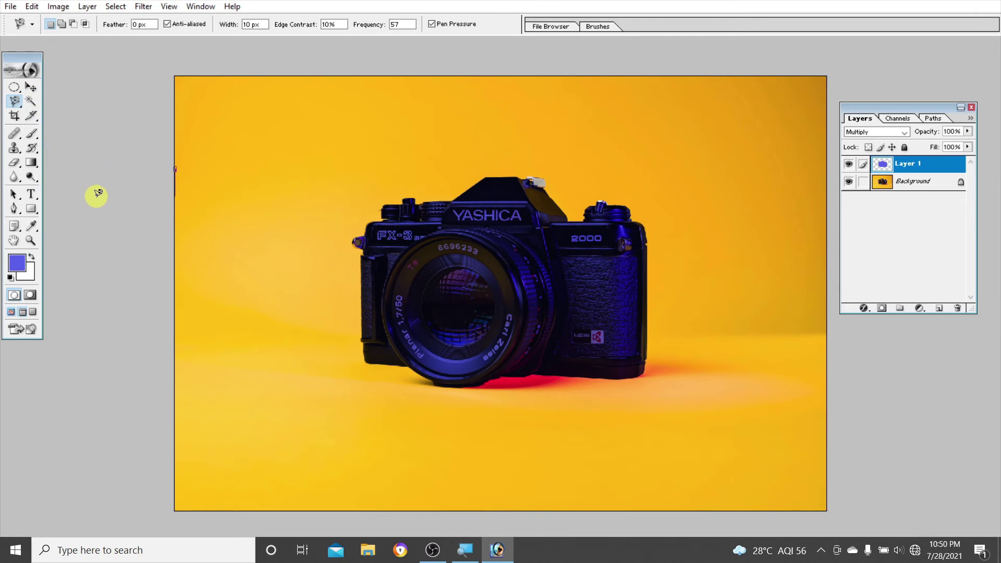
key("f")
key("f")
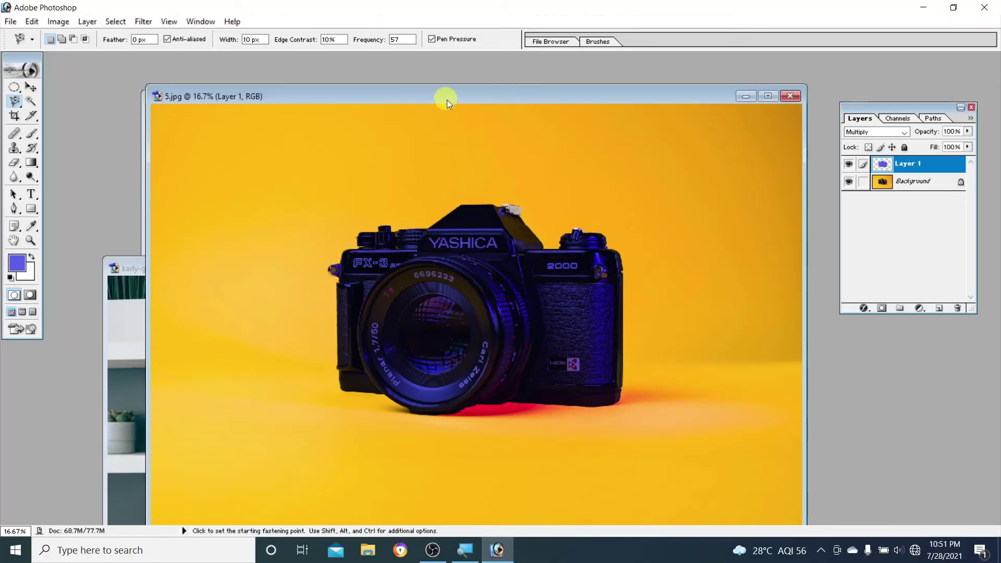
- Show the lipstick portrait full screen, zoomed and panned onto the face, cancelling a started lip outline
left_click_drag(464, 95, 431, 498)
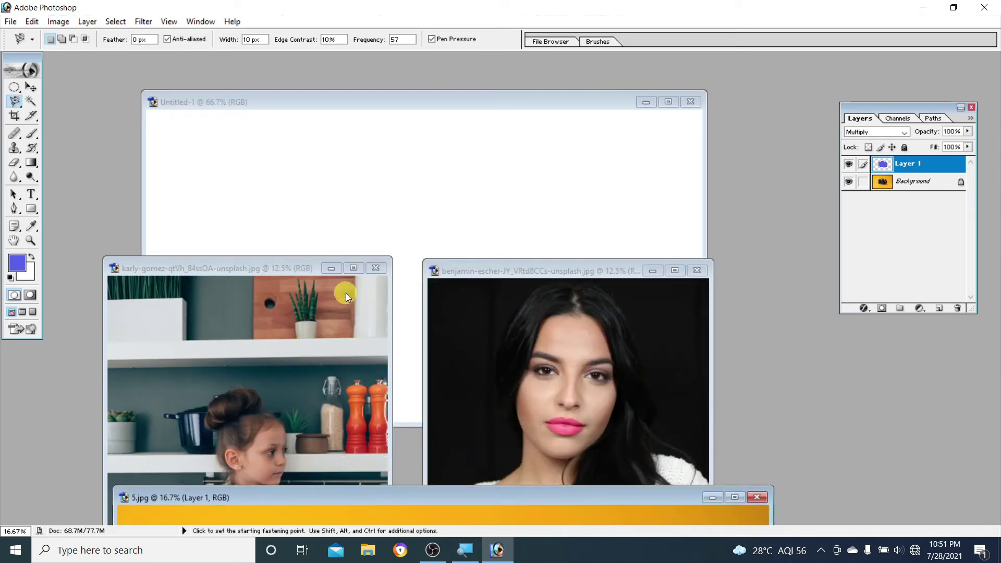
left_click(523, 272)
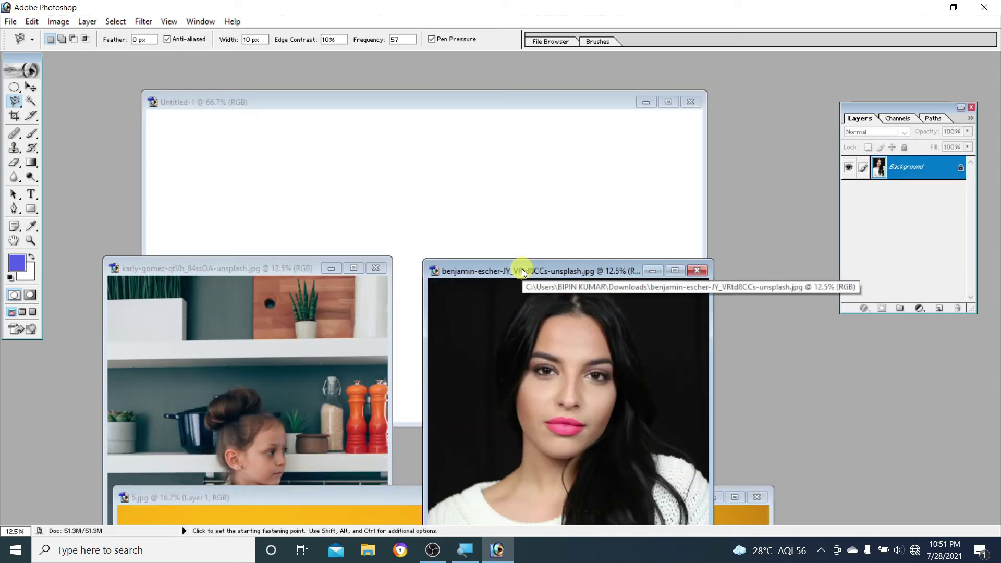
key("f")
key("ctrl+plus")
key("ctrl+plus")
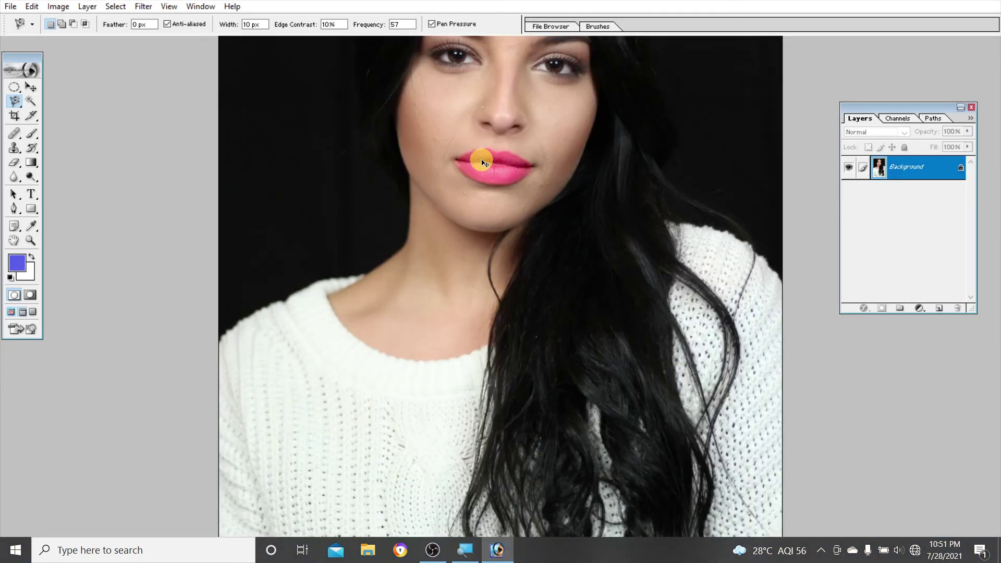
key("ctrl+plus")
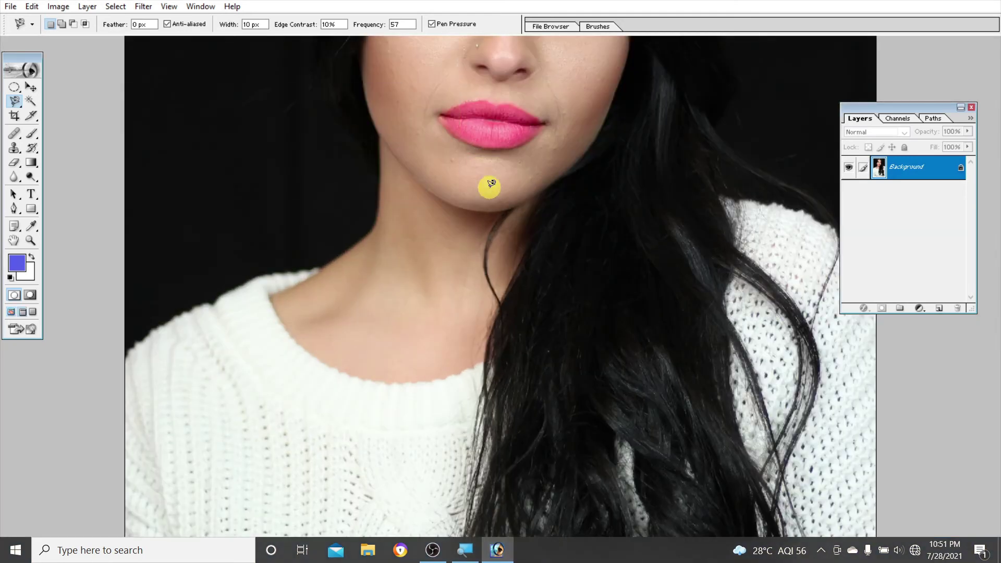
left_click_drag(490, 185, 454, 368)
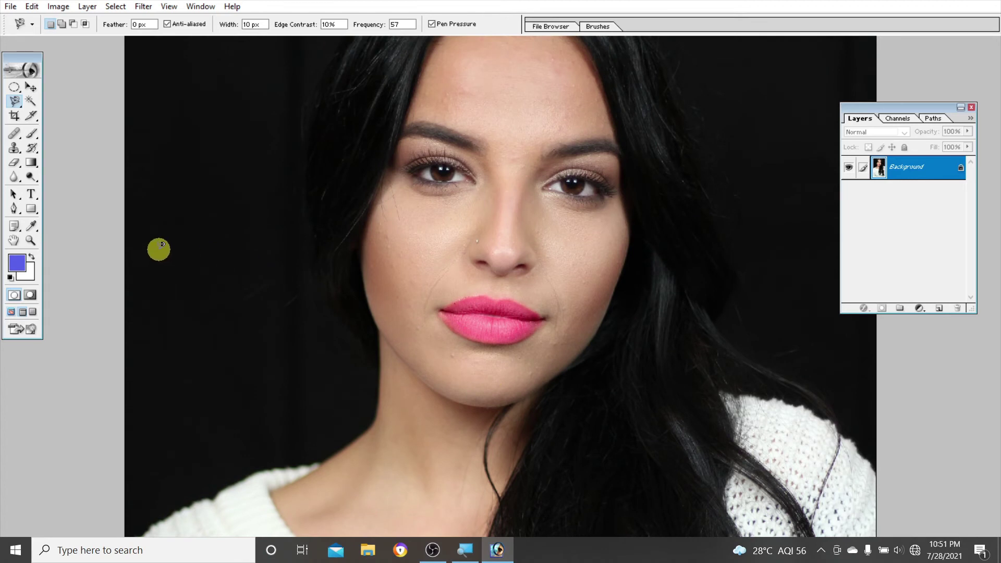
left_click(445, 304)
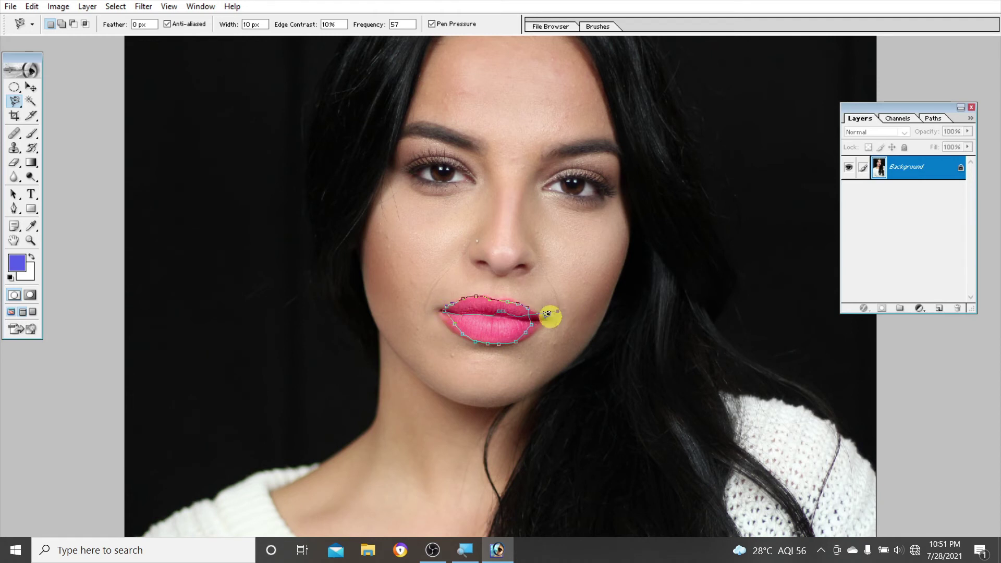
key("Escape")
- Switch to the Polygonal Lasso, zoom in on the lips, and start outlining them
left_click(15, 100)
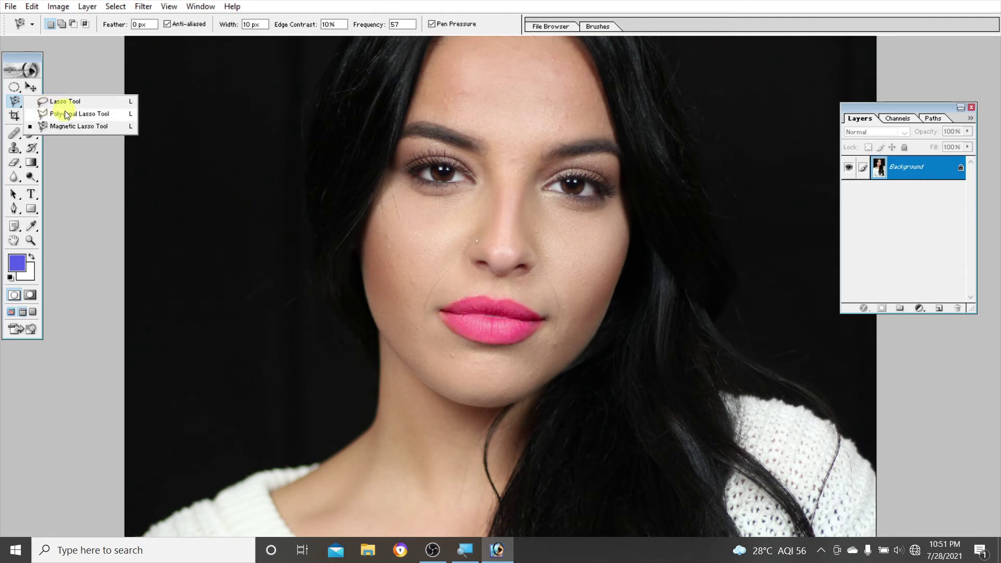
left_click(72, 115)
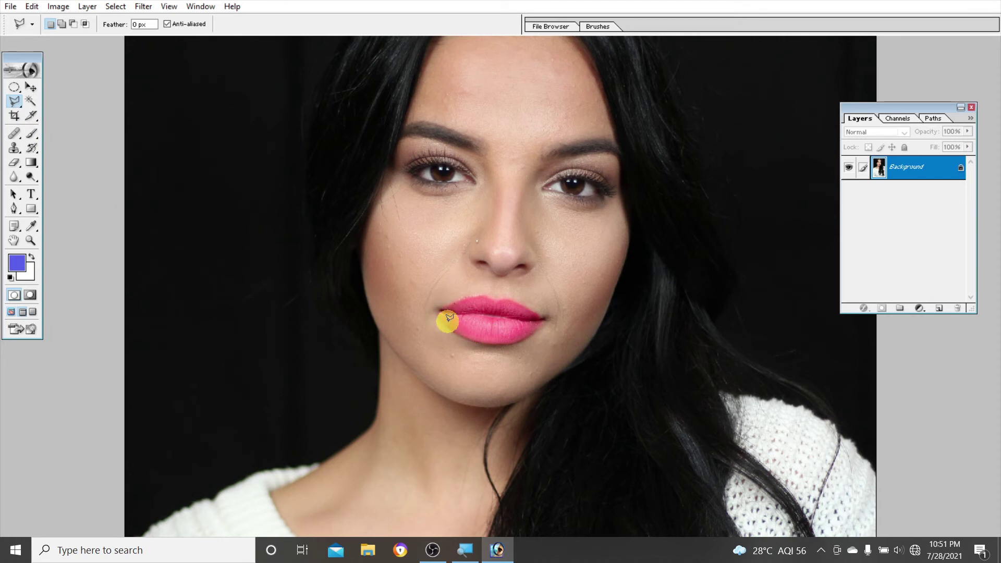
key("ctrl+plus")
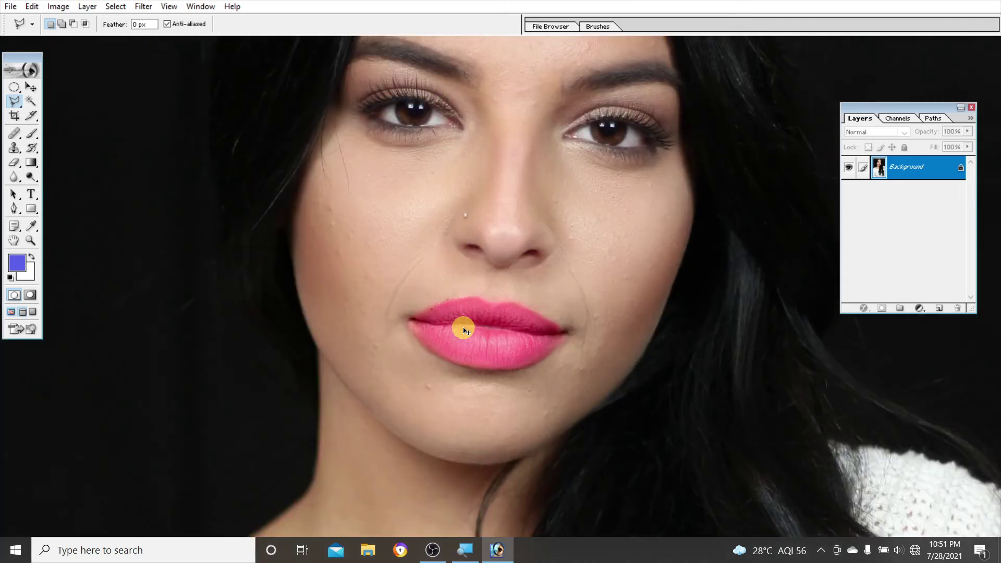
key("ctrl+plus")
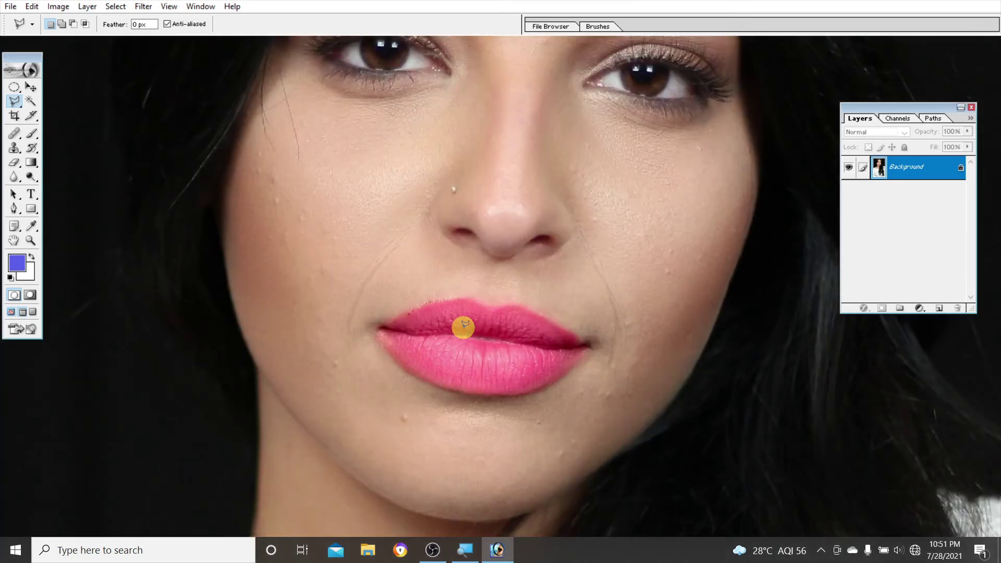
left_click(820, 551)
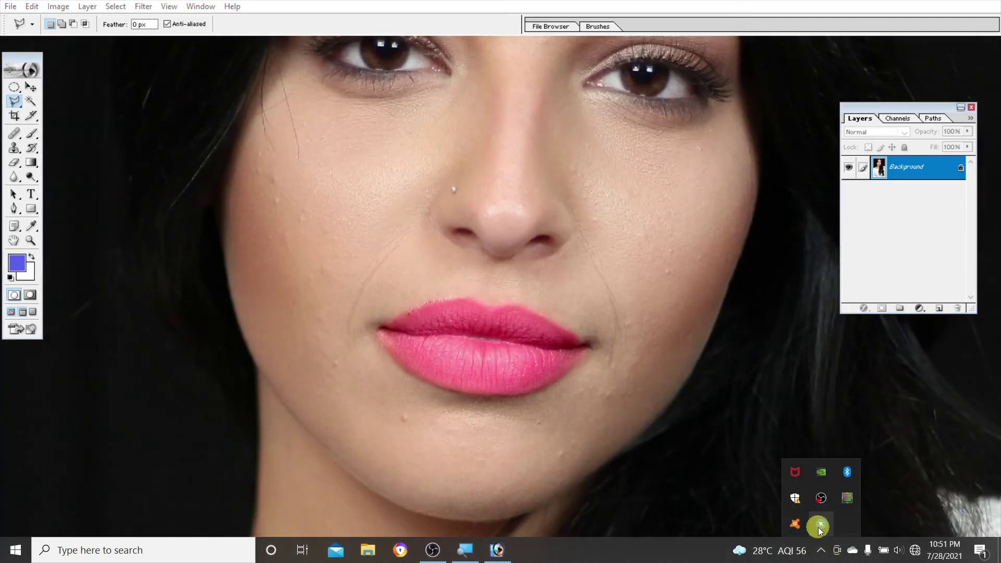
left_click(387, 317)
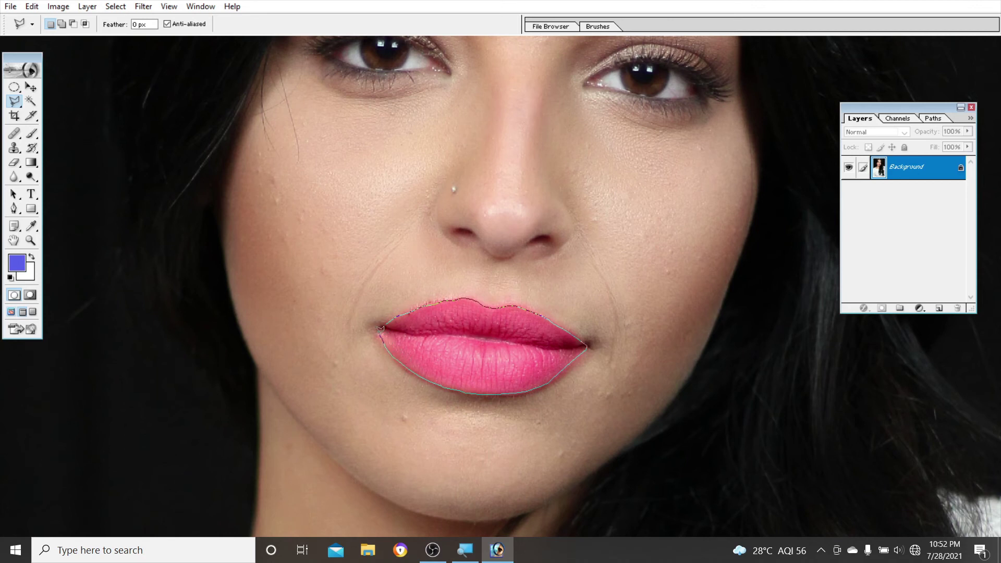
- Close the lip selection, add a new layer, and set the foreground colour to red CE0606
left_click(390, 323)
left_click(939, 308)
left_click(21, 266)
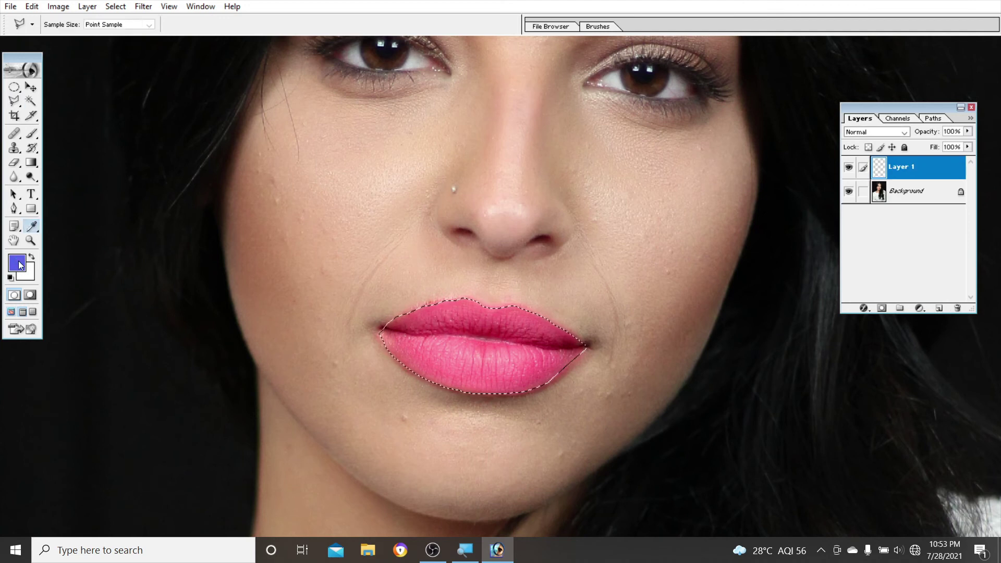
left_click(532, 205)
left_click_drag(533, 204, 510, 229)
left_click(630, 189)
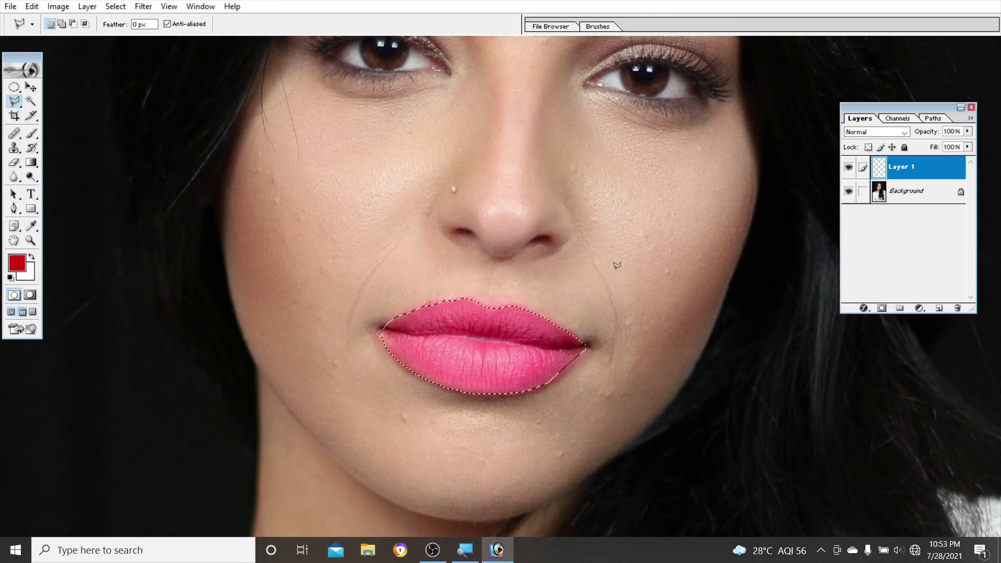
- Fill the lips with red in Multiply mode, deselect, and zoom out to the whole portrait
key("alt+BackSpace")
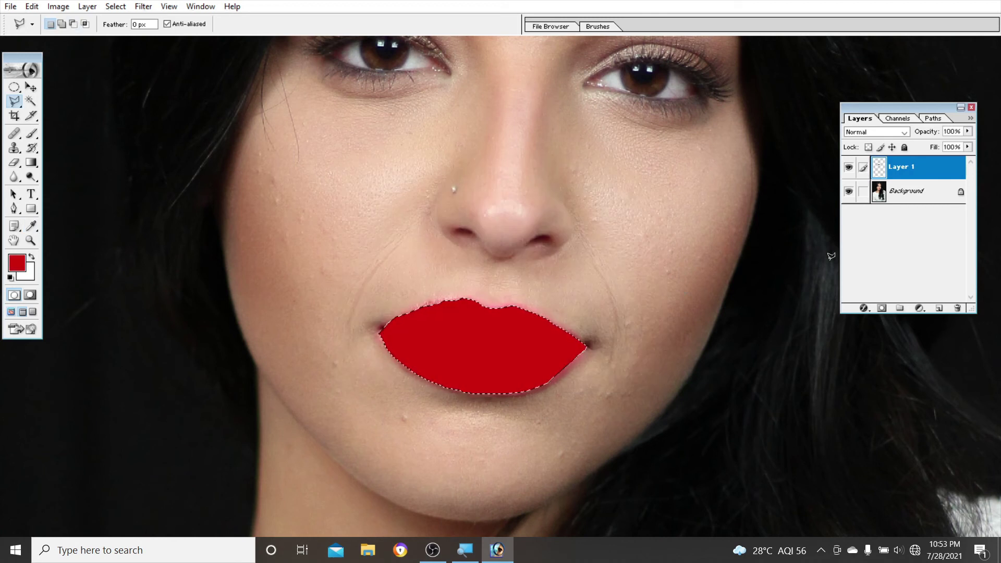
left_click(907, 133)
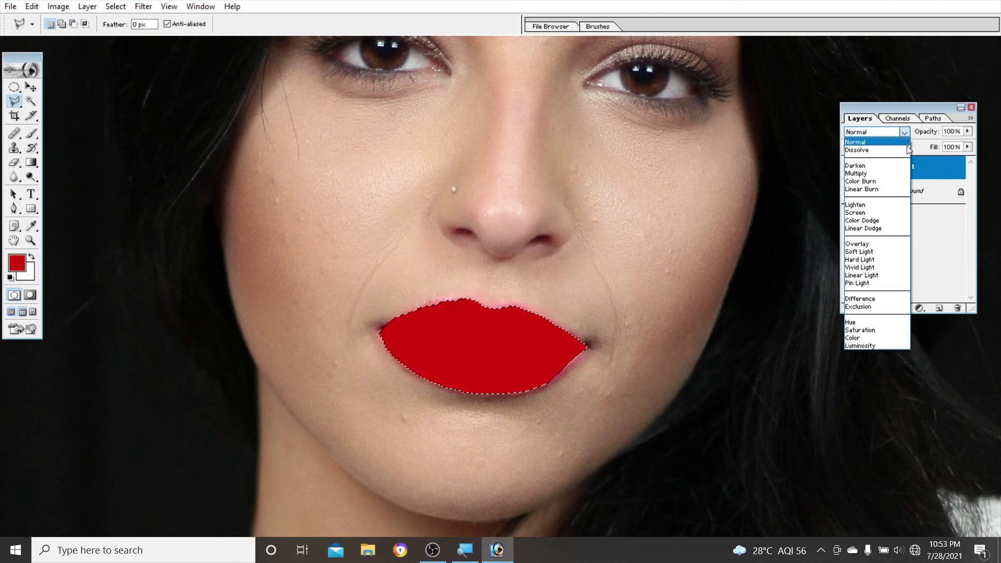
left_click(879, 173)
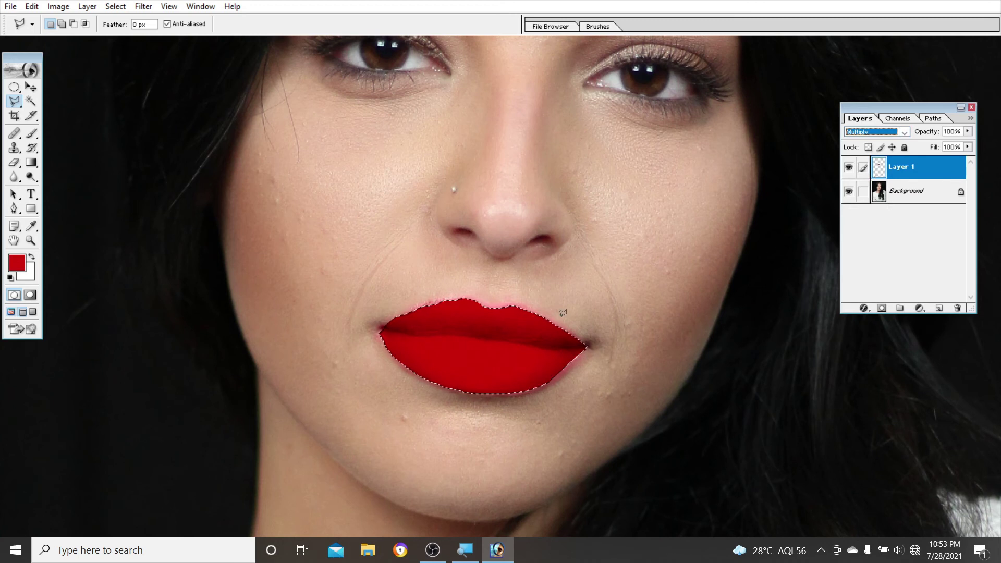
key("ctrl+d")
key("ctrl+minus")
key("ctrl+minus")
key("ctrl+minus")
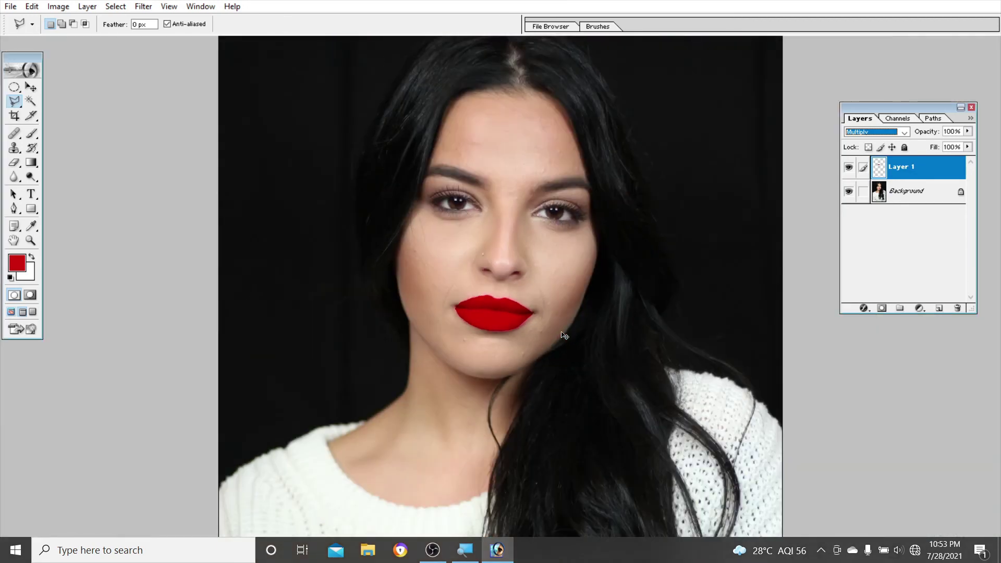
key("ctrl+minus")
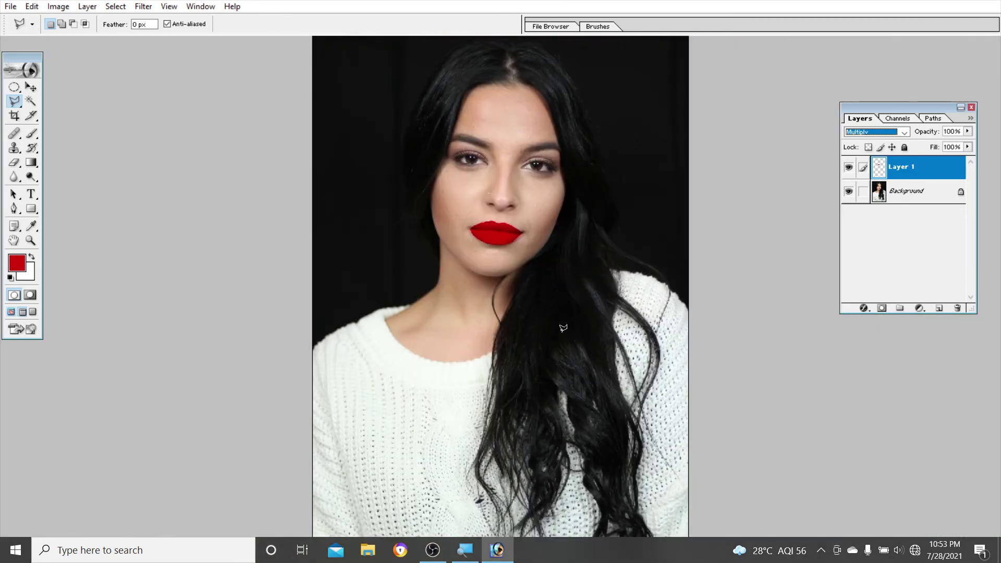
- Lower Layer 1's fill to 59% and toggle its visibility to compare the softened red
left_click(967, 148)
left_click(949, 159)
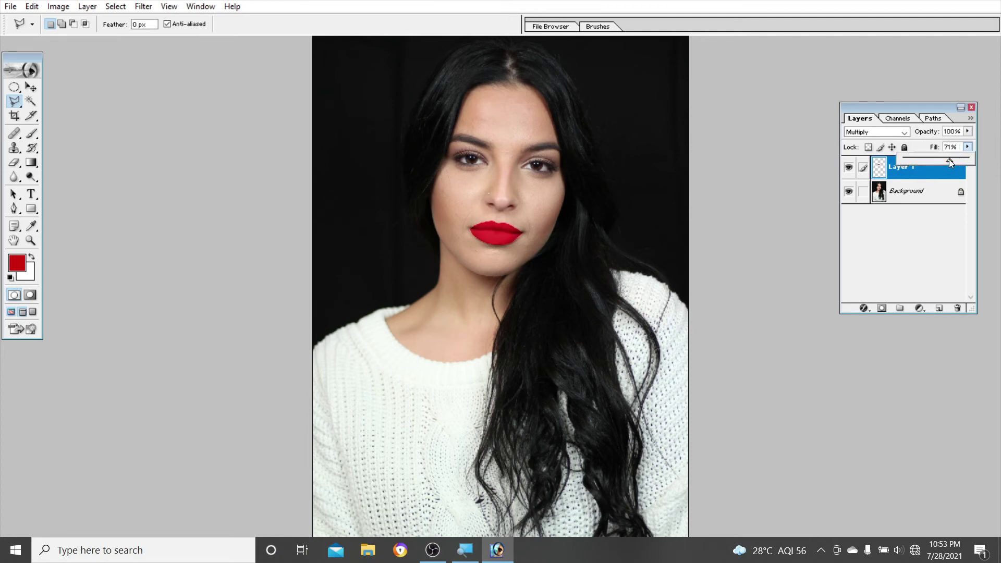
left_click(941, 159)
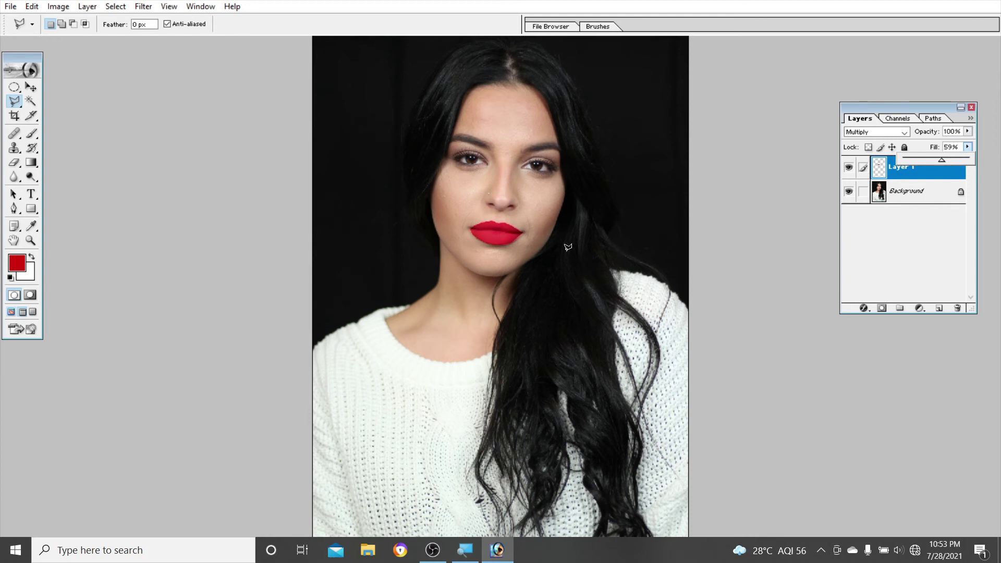
left_click(847, 167)
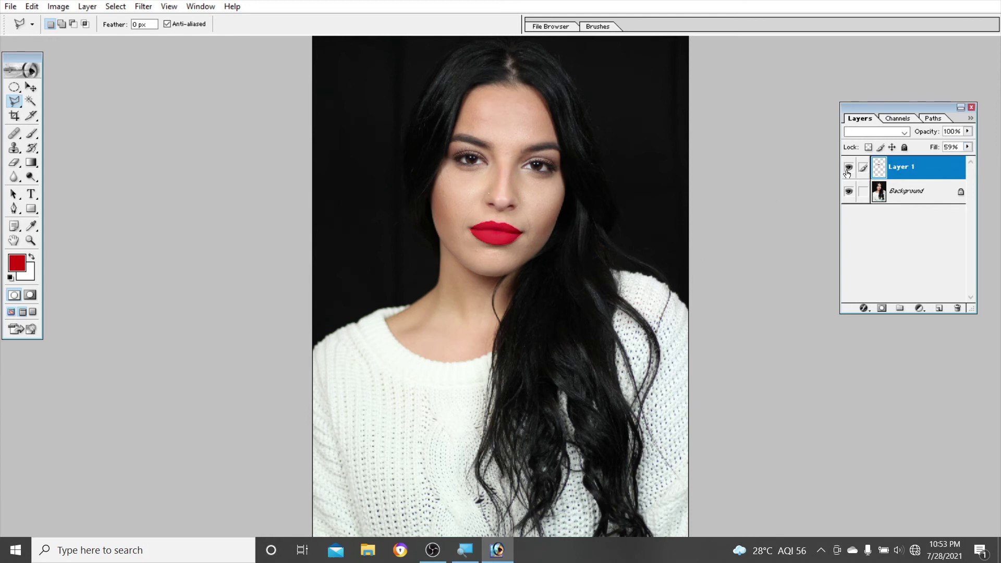
left_click(848, 168)
key("ctrl+minus")
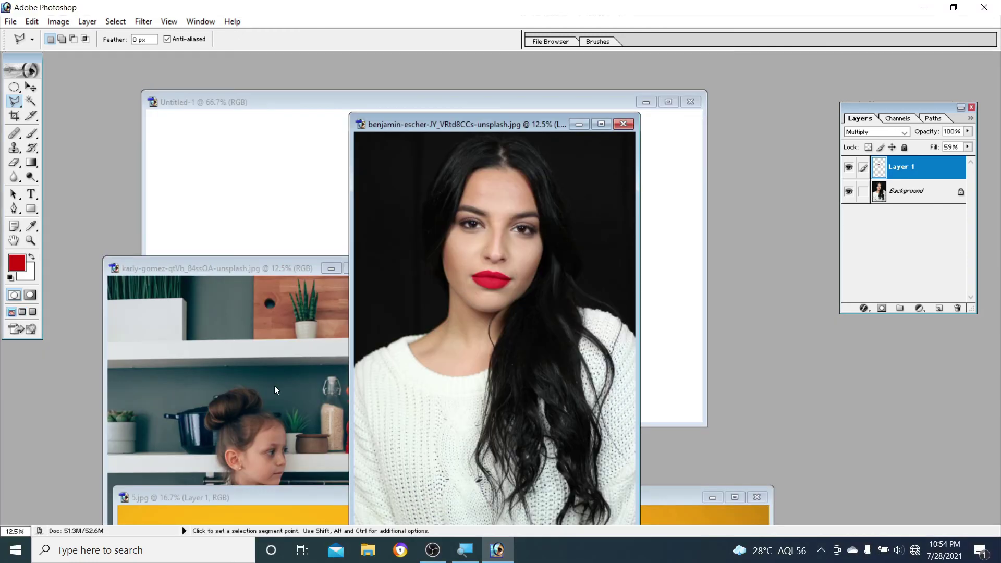
- Show the girl photo full screen and begin a Magnetic Lasso outline at her leg
left_click(274, 385)
left_click_drag(282, 274, 481, 126)
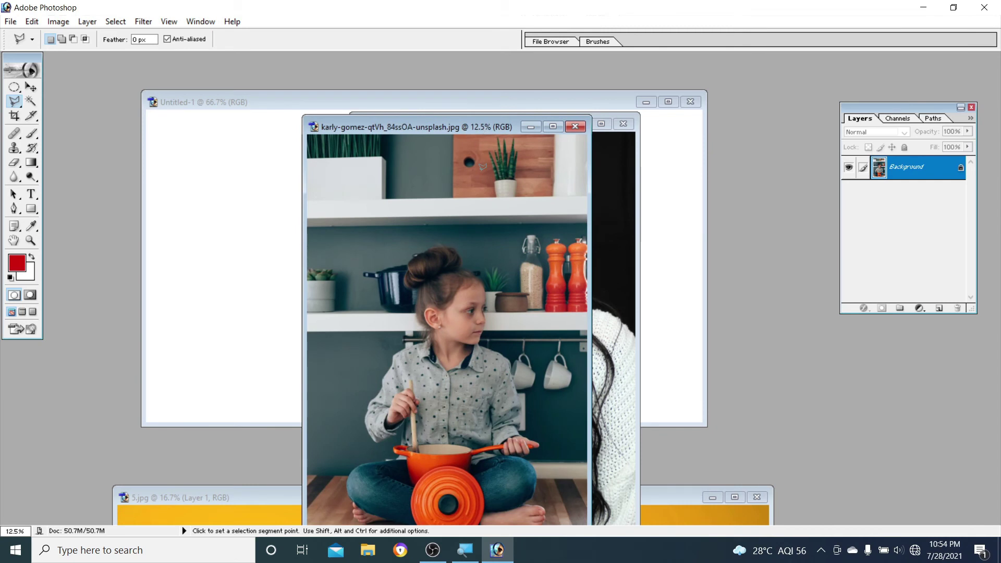
key("f")
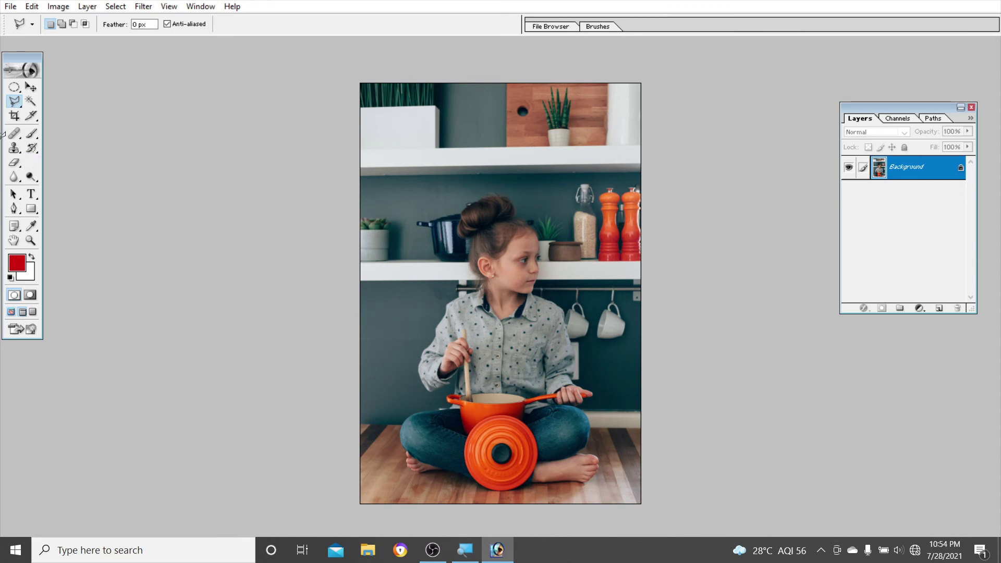
right_click(15, 102)
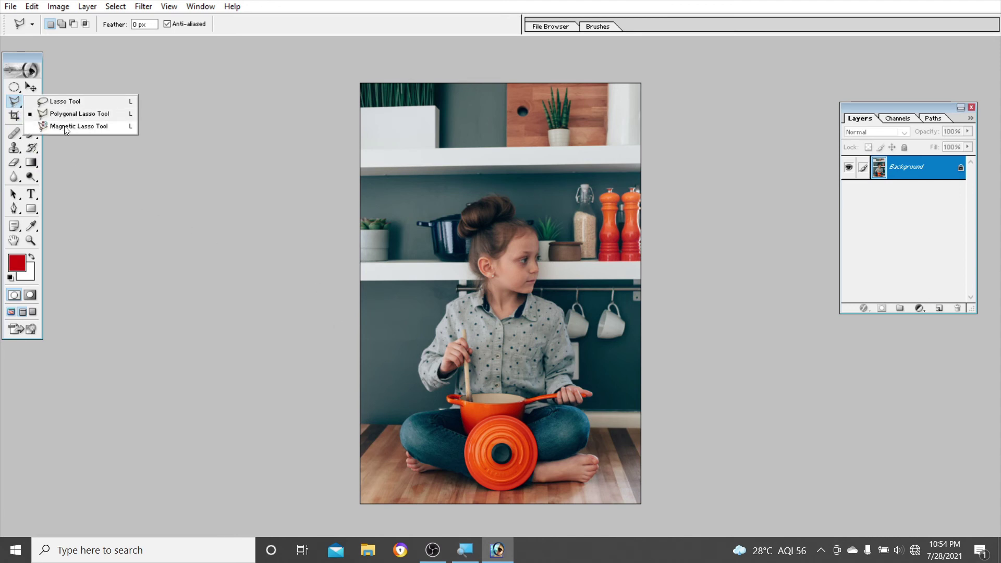
left_click(65, 126)
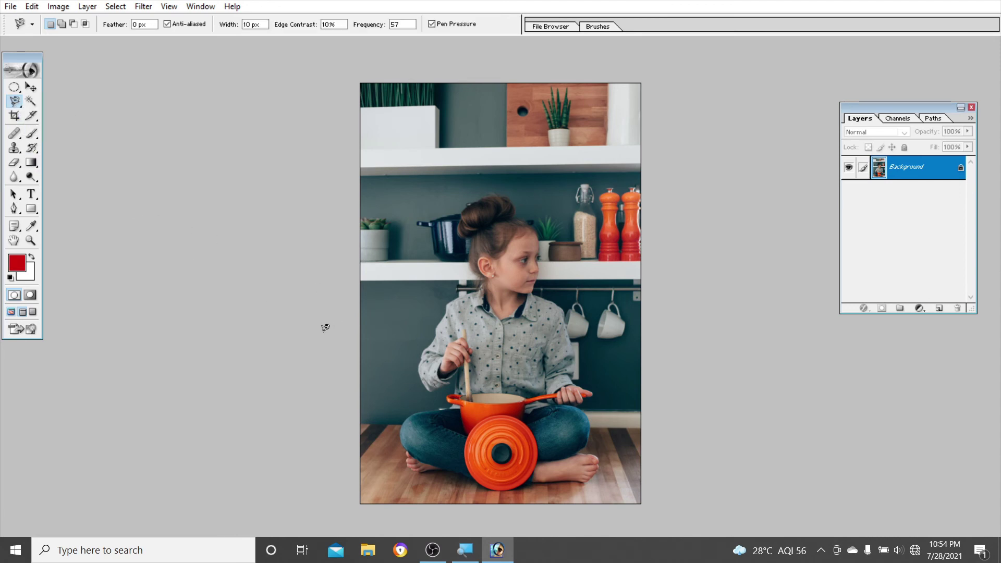
left_click(409, 451)
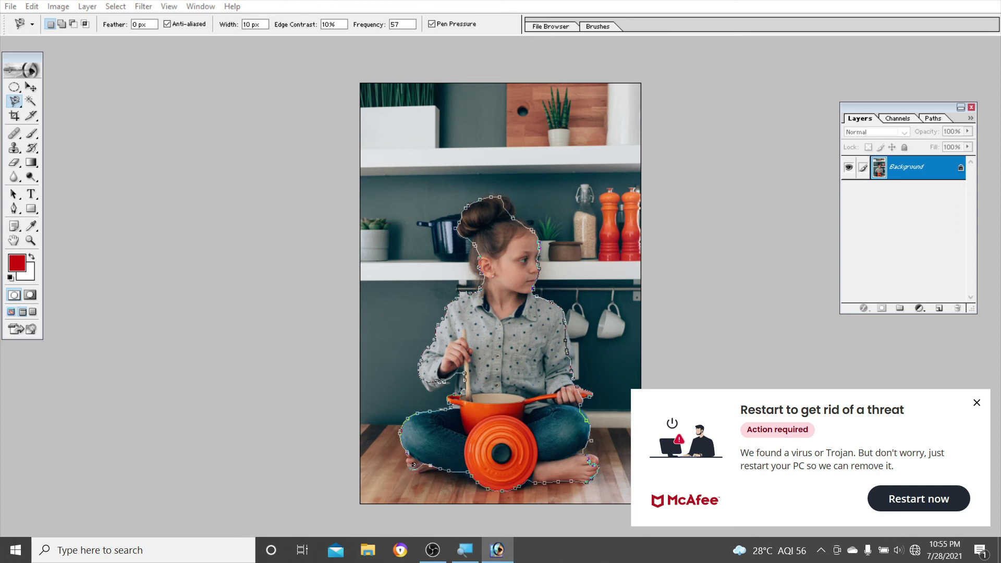
- Close the girl's selection, add Layer 1, and sample wall grey 516365 as foreground colour
double_click(438, 429)
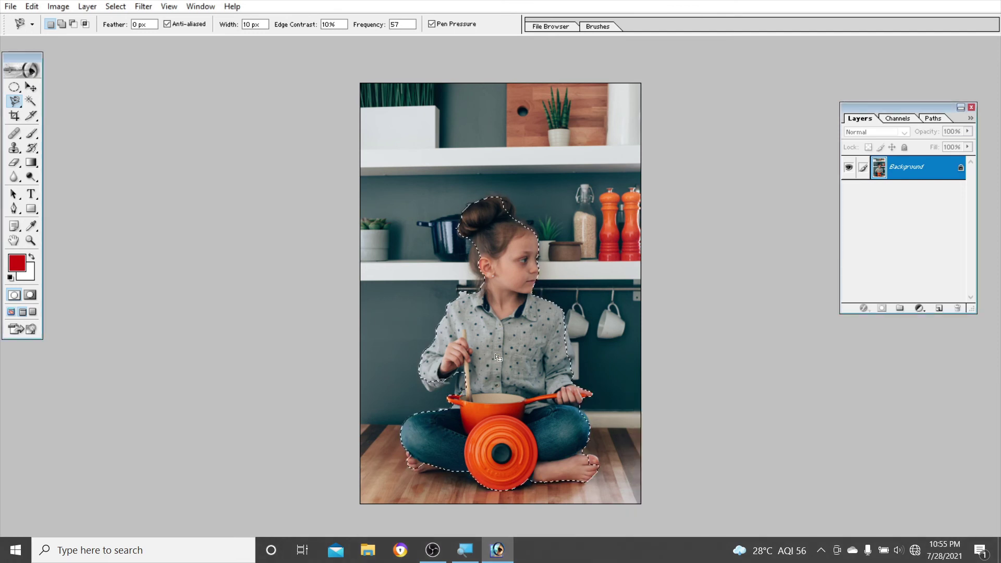
left_click(939, 309)
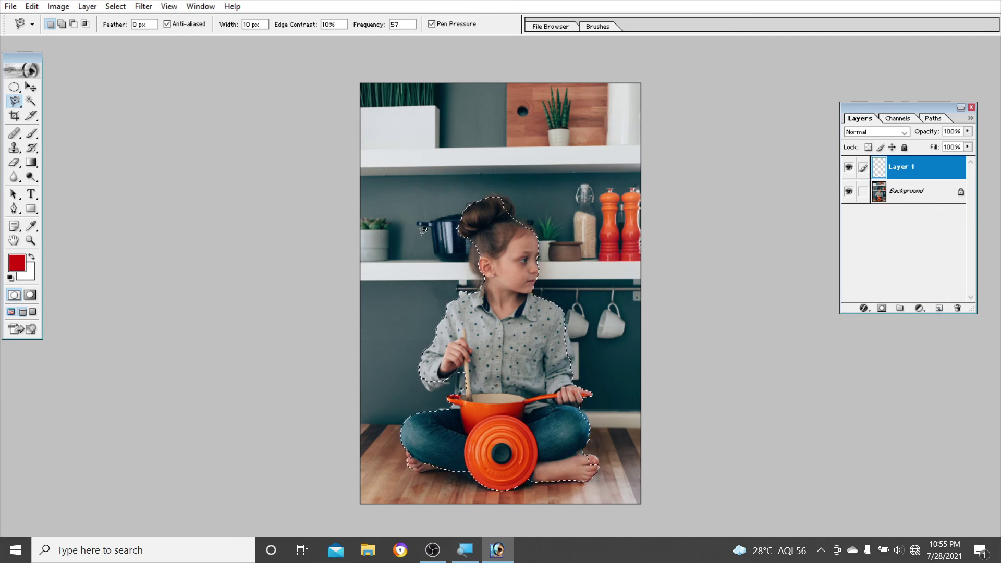
left_click(17, 263)
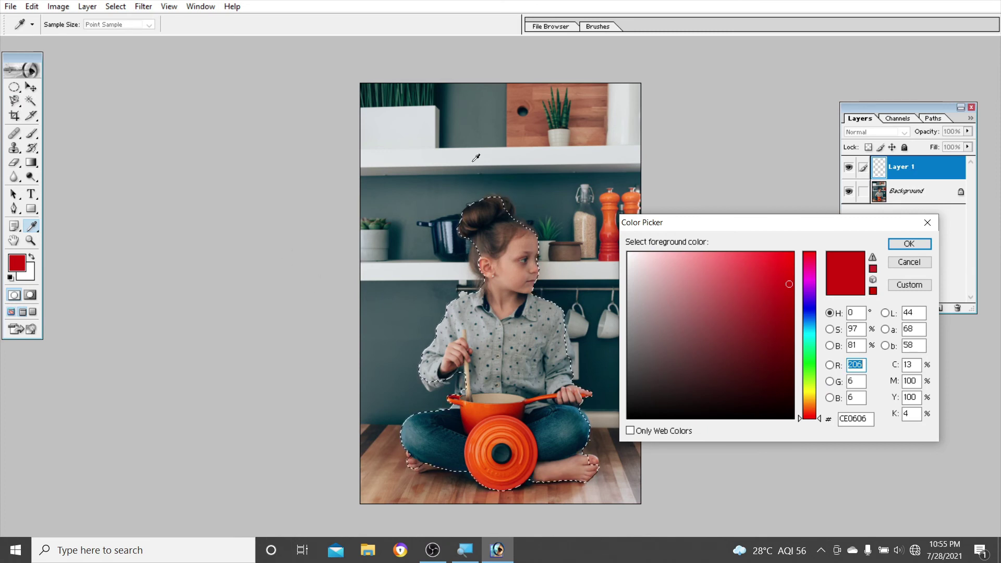
left_click(475, 125)
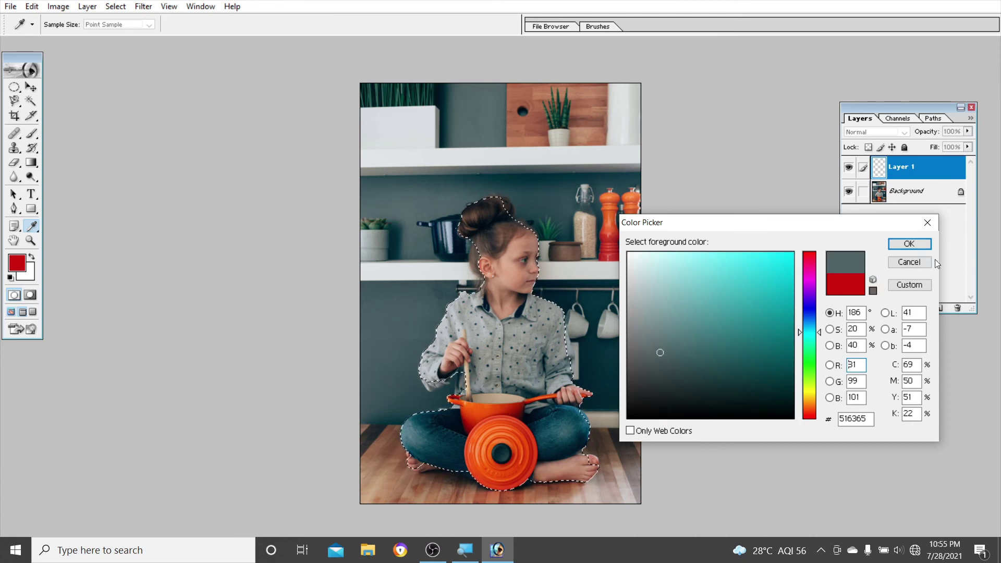
left_click(908, 244)
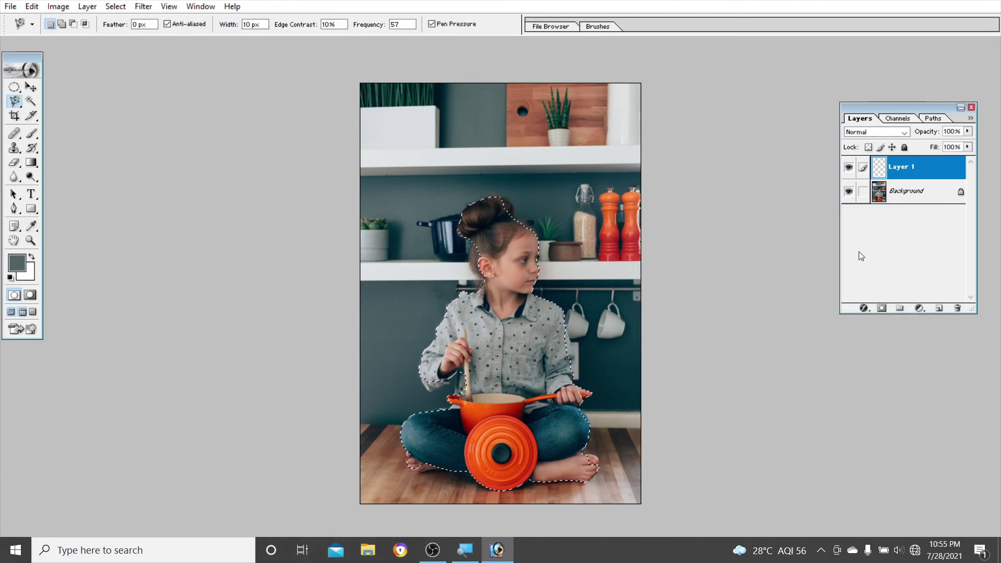
- Fill the girl with grey-teal in Multiply at 68% fill, toggling the layer to compare
key("alt+BackSpace")
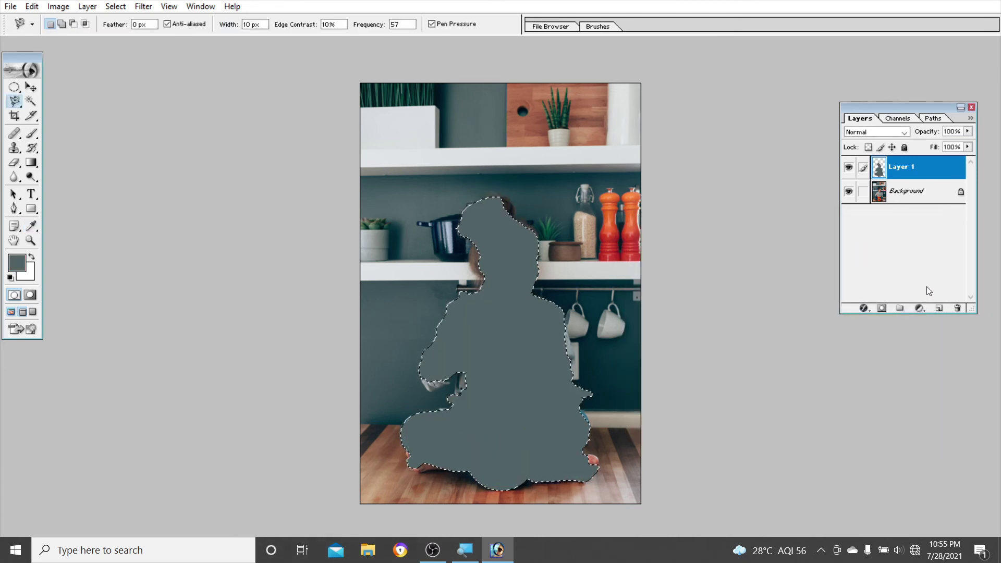
left_click(909, 133)
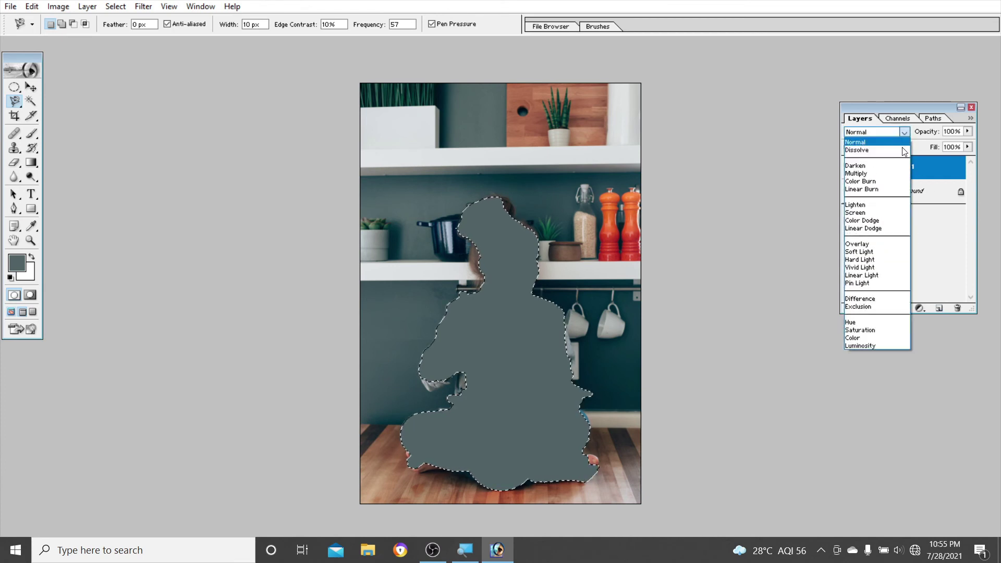
left_click(876, 179)
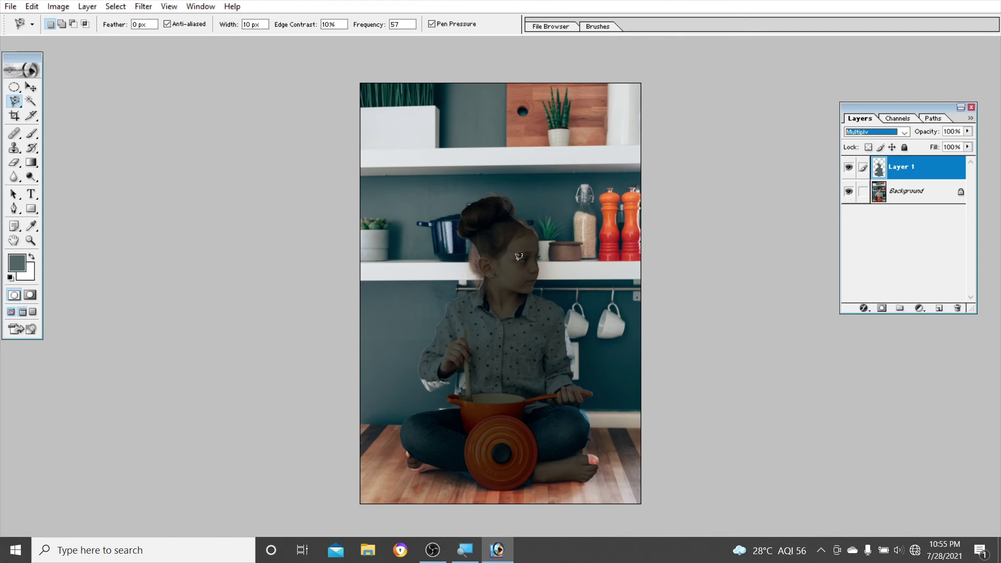
left_click(967, 147)
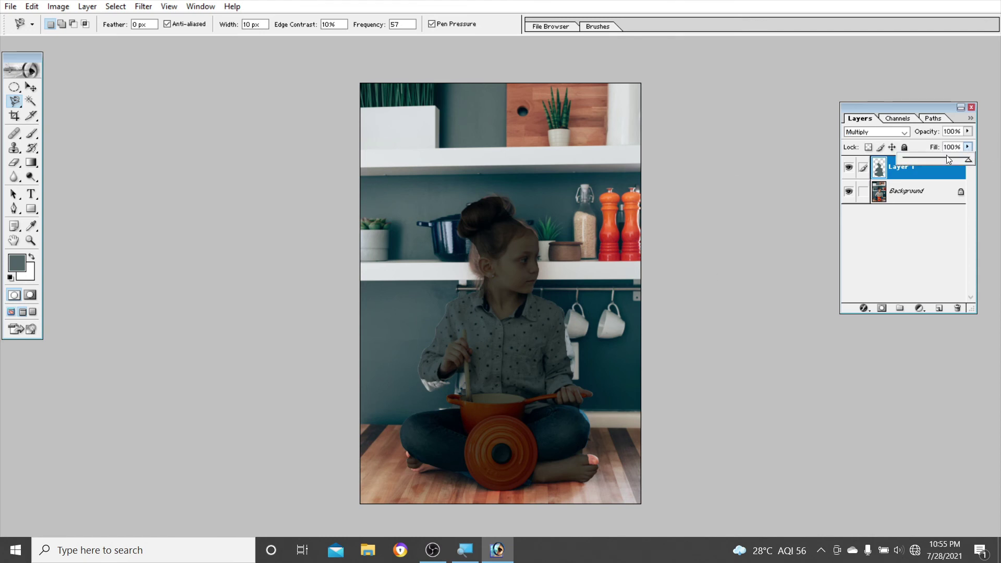
left_click(849, 168)
left_click(849, 167)
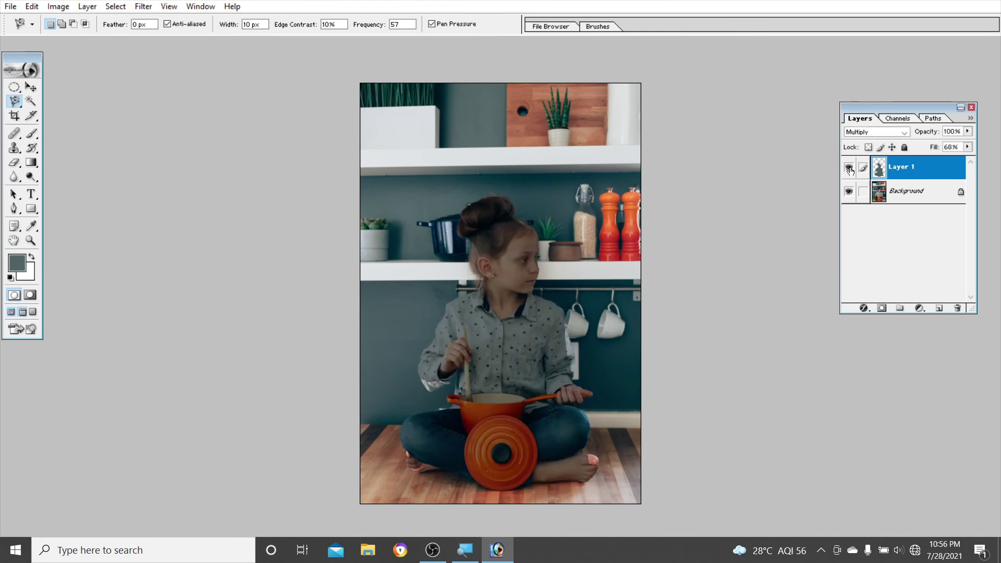
left_click(849, 168)
left_click(849, 168)
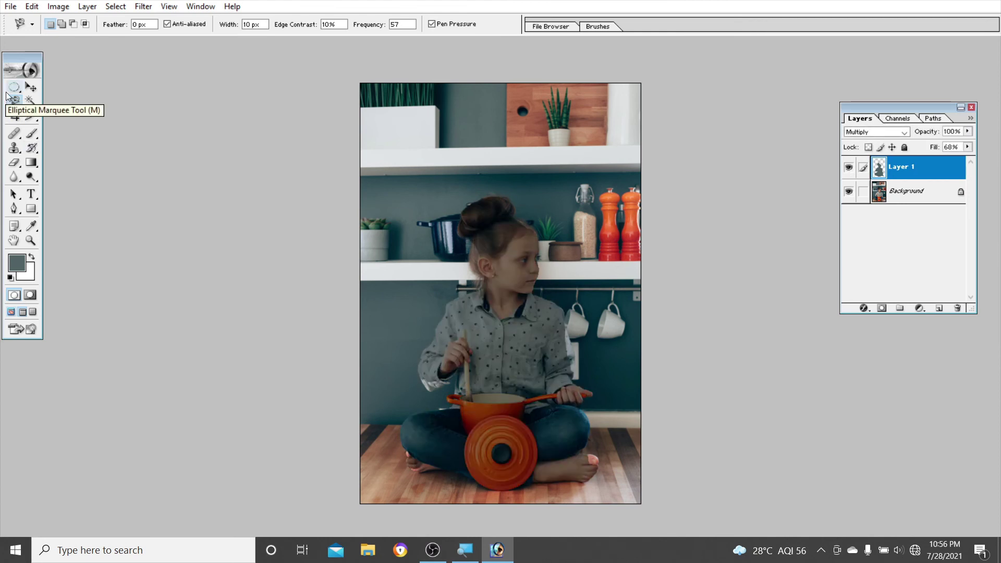
- Delete the grey tint layer and bring camera photo 5.jpg to the front
left_click(15, 106)
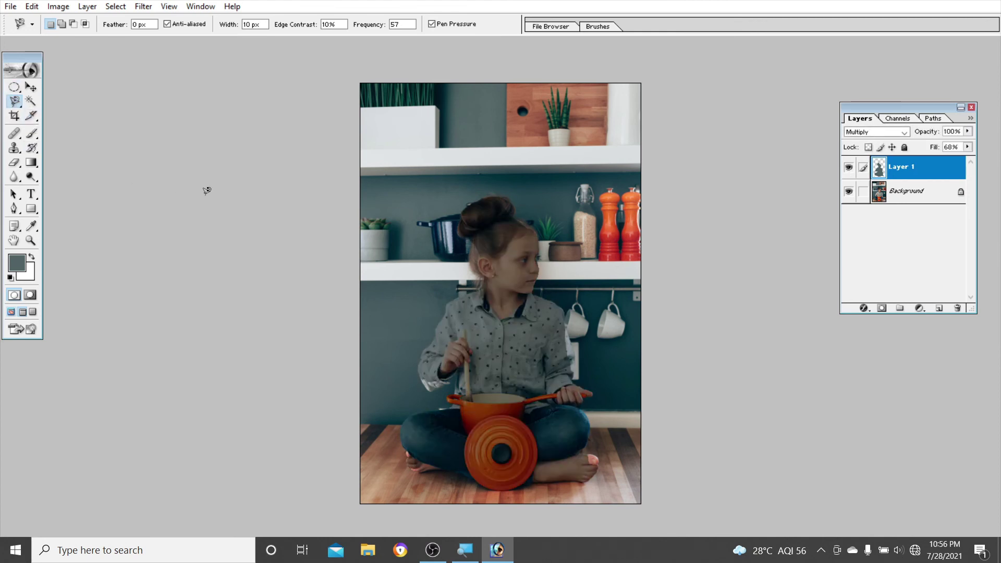
left_click(957, 308)
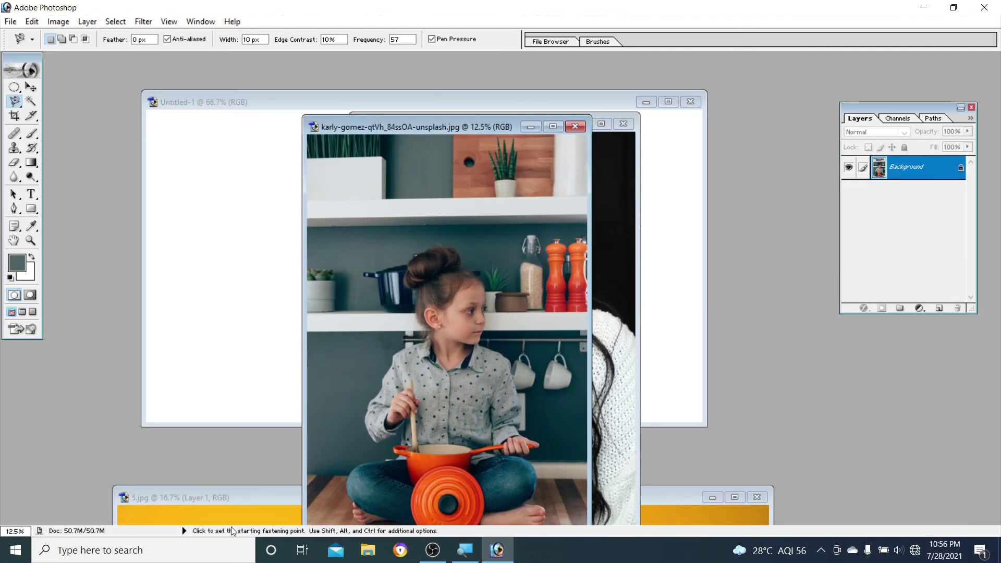
left_click(249, 515)
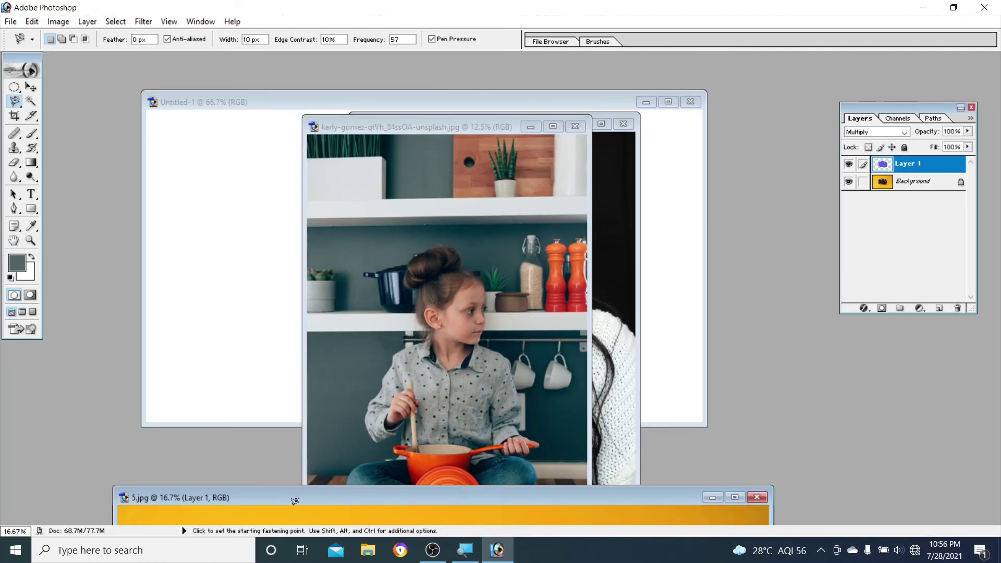
- Maximize 5.jpg and delete its blue tint layer
left_click_drag(305, 500, 332, 463)
double_click(331, 463)
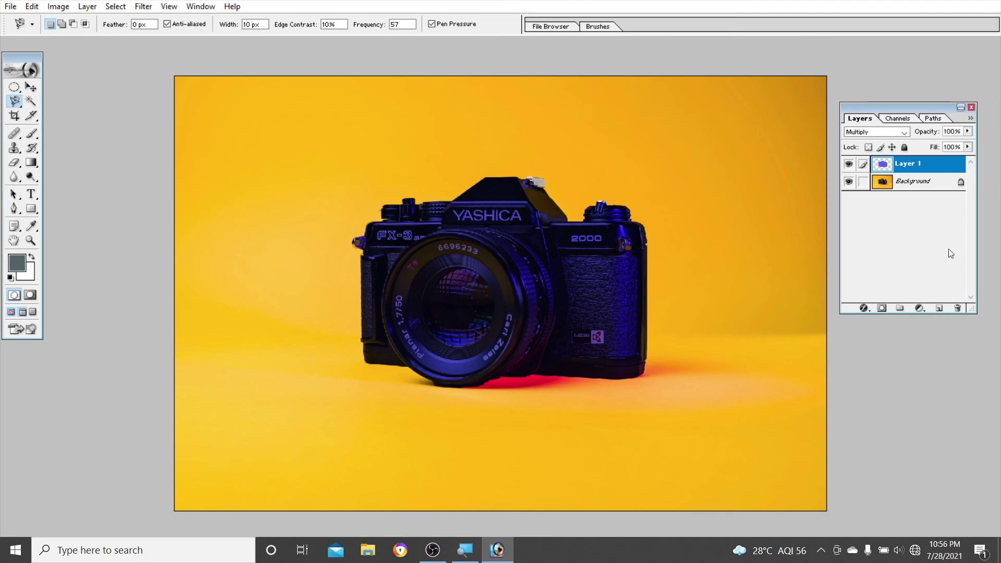
left_click(957, 310)
left_click(426, 204)
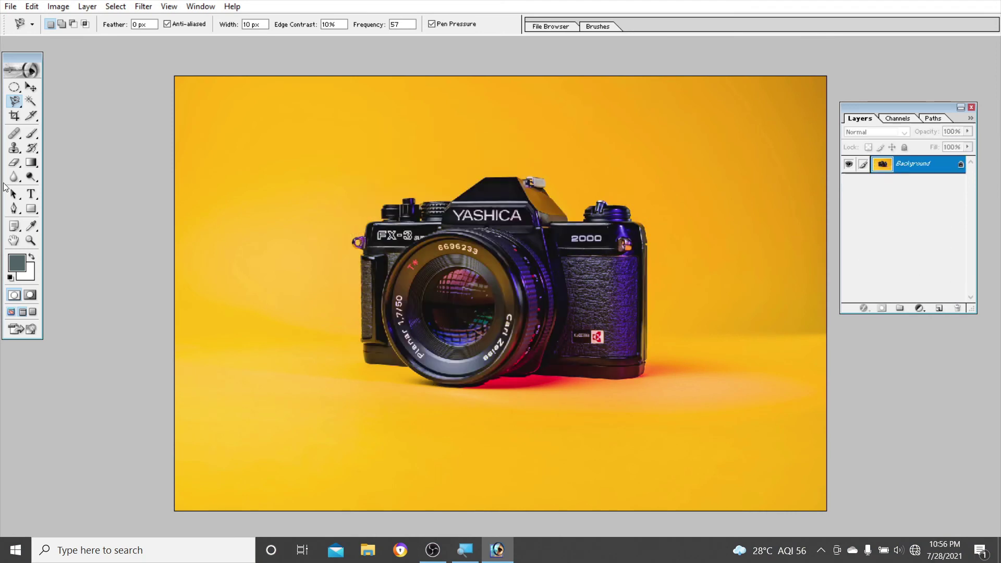
- Switch to the plain Lasso Tool and draw a freehand loop left of the lens
left_click(20, 105)
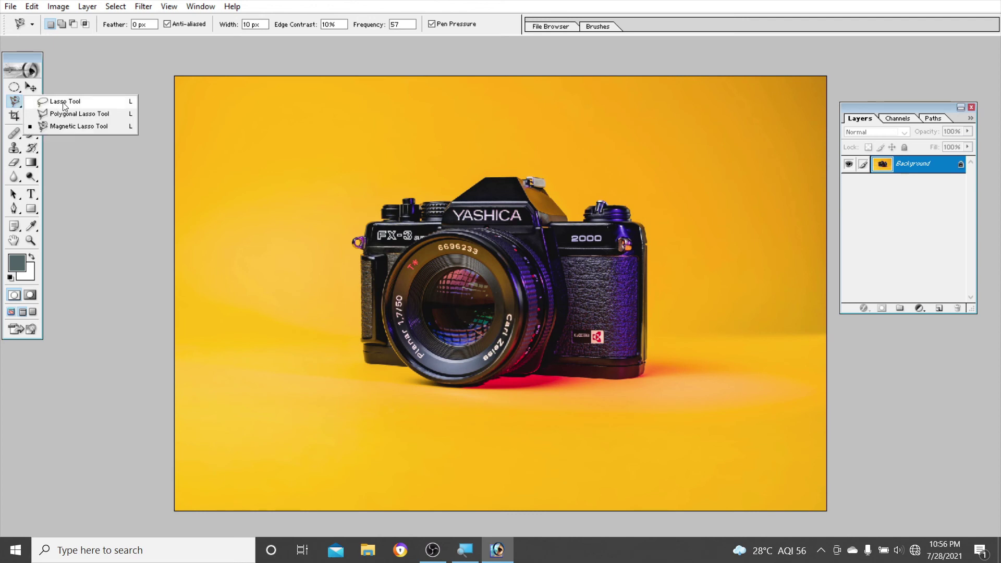
left_click(55, 103)
left_click_drag(219, 236, 436, 180)
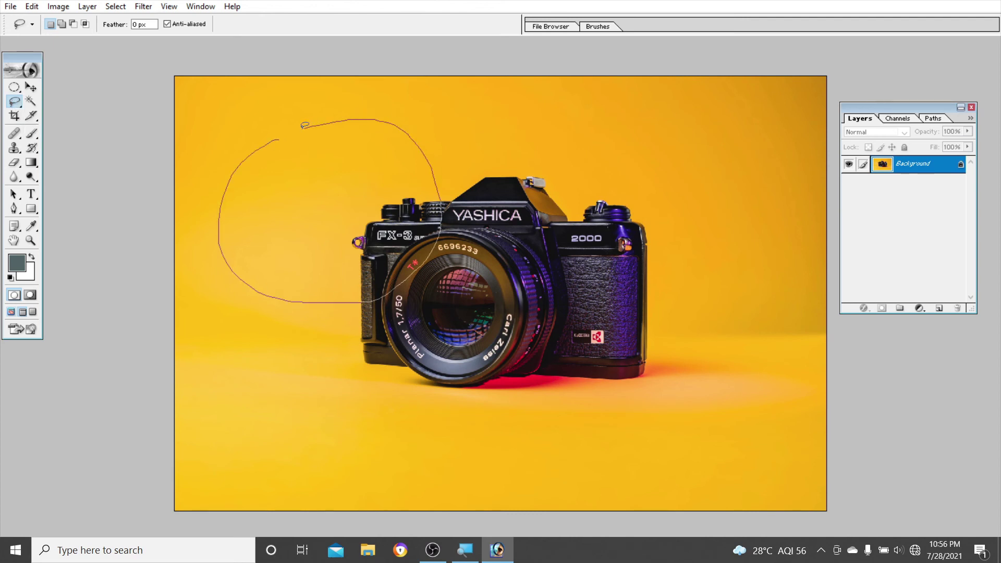
left_click_drag(305, 126, 278, 137)
- Add a new empty layer and set the selection feather to 20 px
key("ctrl+shift+alt+n")
double_click(140, 24)
type("20")
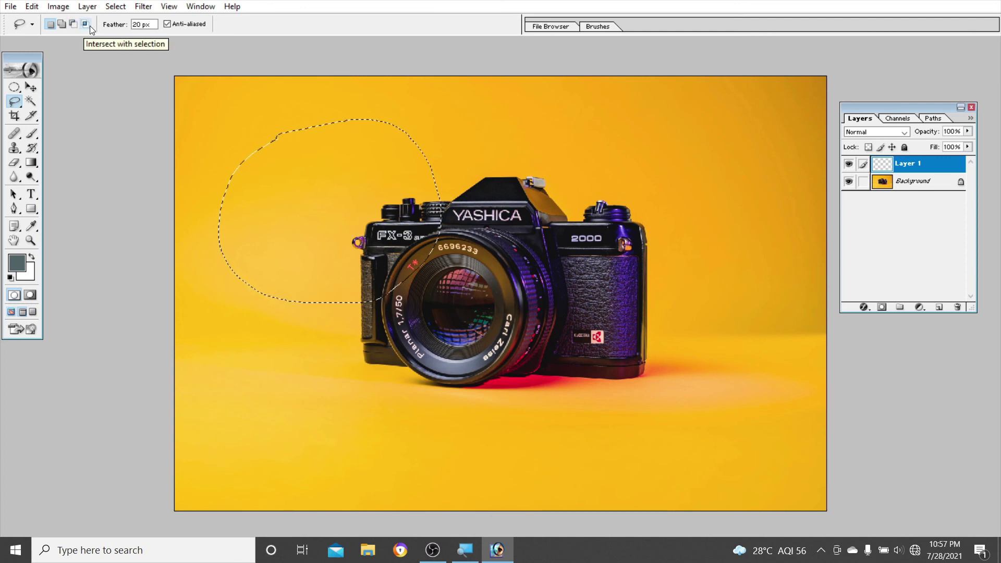
- Add loops around the lens and camera body, then subtract upper-left and right regions
left_click(60, 23)
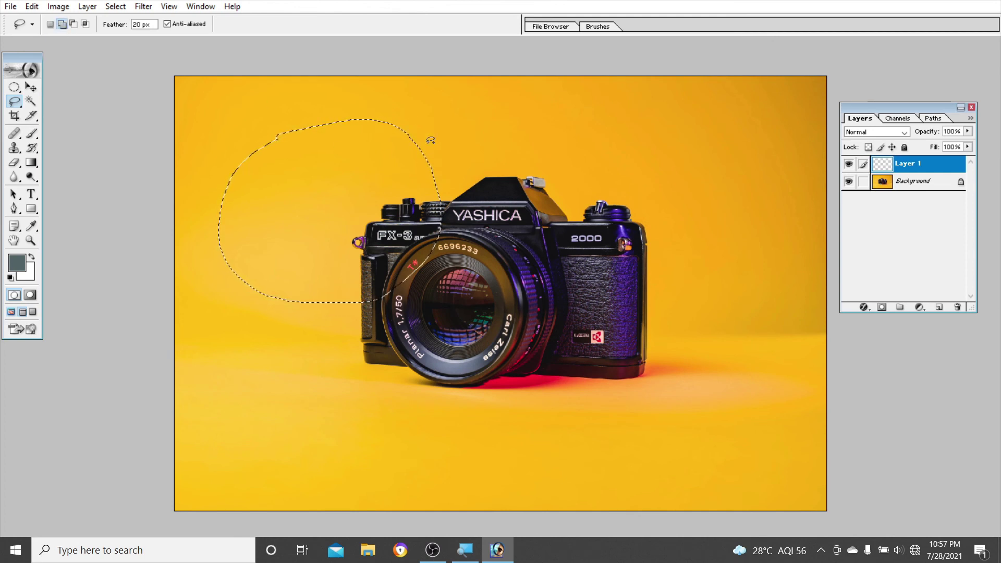
mouse_move(422, 113)
left_mouse_down()
mouse_move(485, 128)
mouse_move(421, 112)
left_mouse_up()
mouse_move(358, 243)
left_mouse_down()
mouse_move(304, 345)
mouse_move(359, 244)
left_mouse_up()
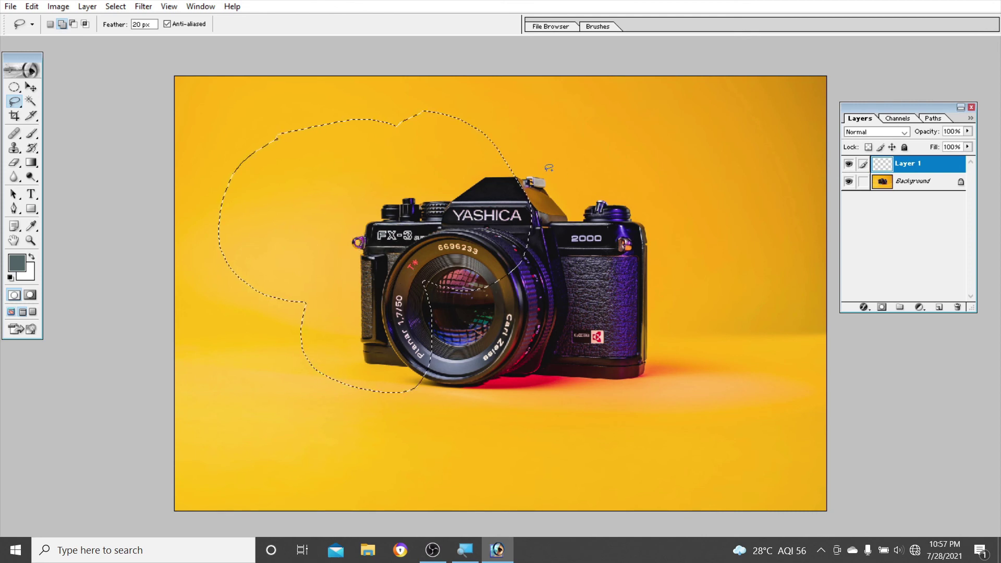
left_click_drag(529, 177, 533, 171)
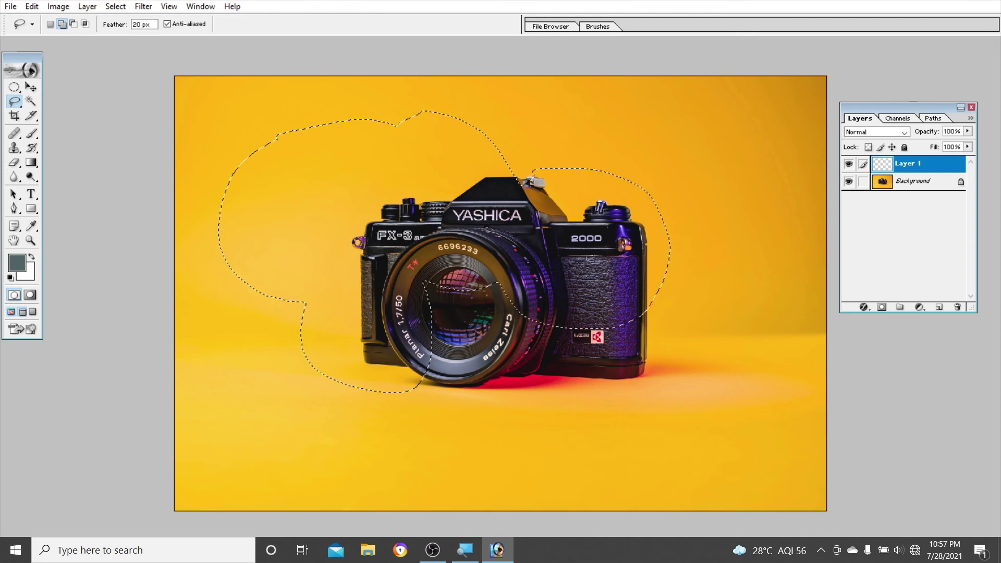
left_click(74, 24)
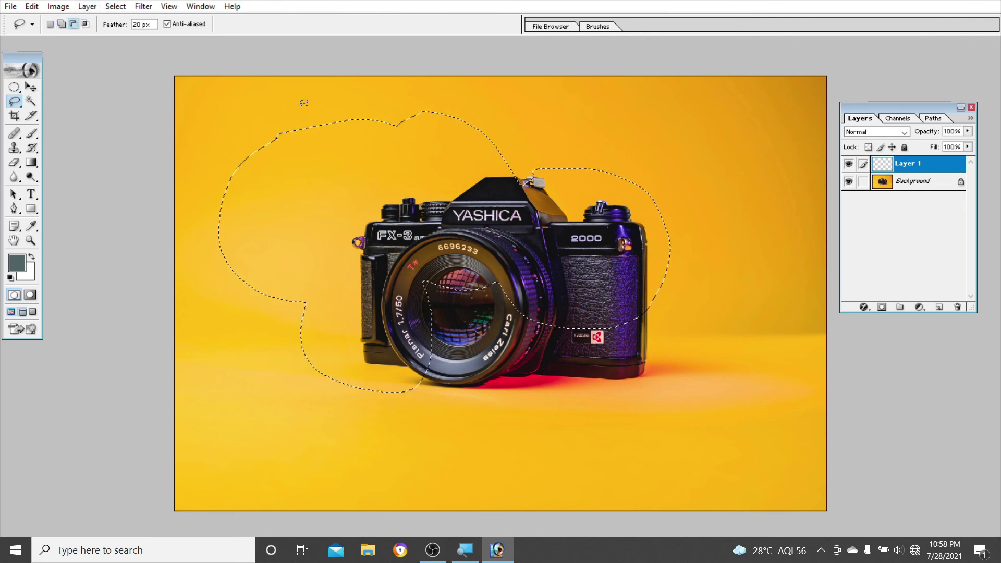
left_click_drag(284, 105, 283, 106)
mouse_move(602, 157)
left_mouse_down()
mouse_move(556, 184)
mouse_move(599, 157)
left_mouse_up()
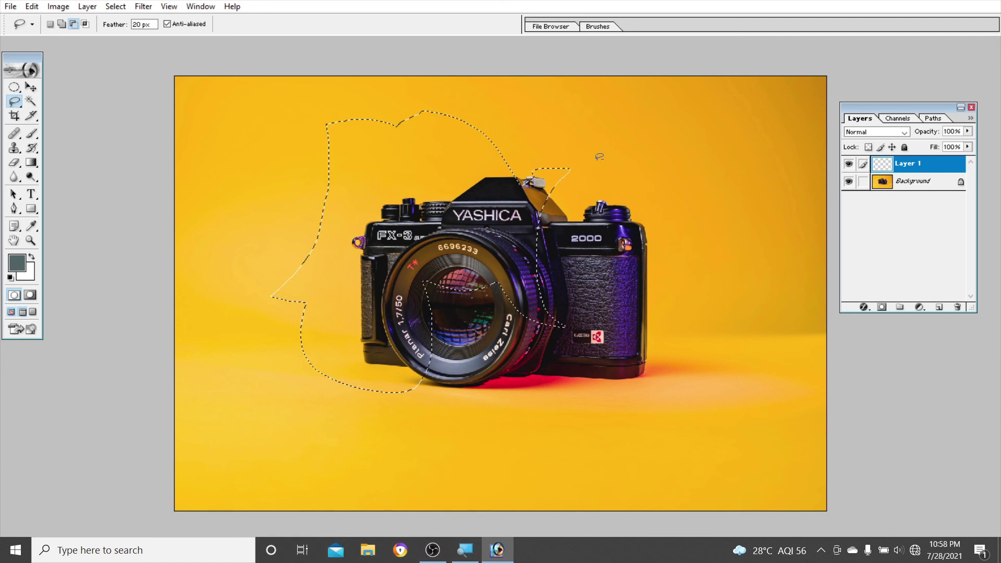
- Intersect loops to narrow the selection to the camera's top prism area
left_click(86, 24)
left_click_drag(371, 97, 535, 119)
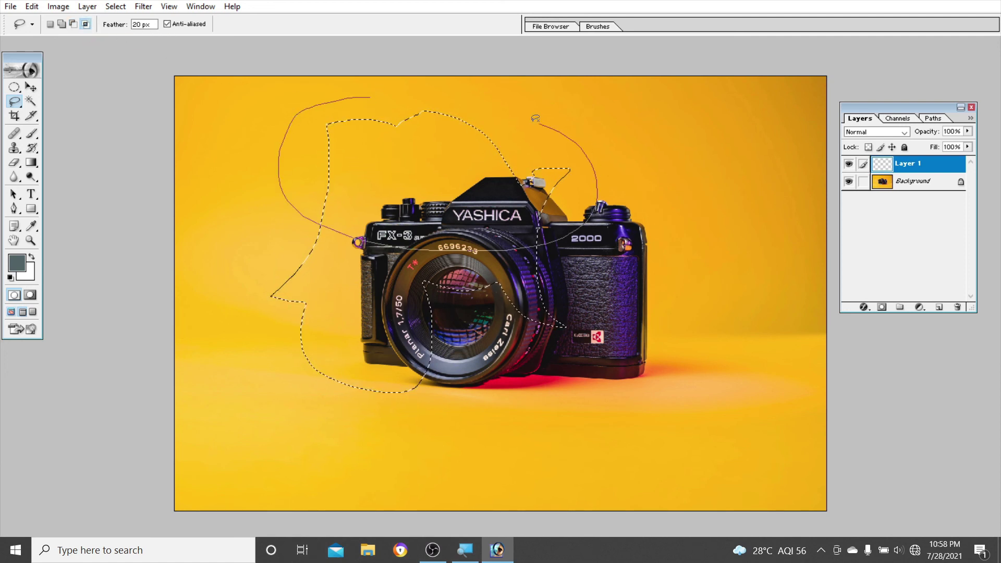
left_click_drag(535, 118, 372, 94)
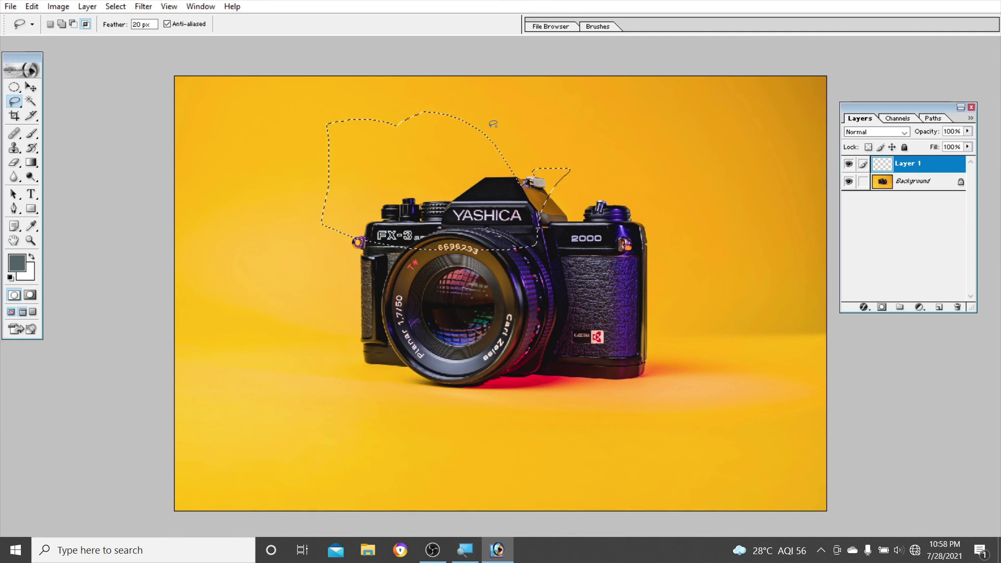
mouse_move(486, 118)
left_mouse_down()
mouse_move(620, 104)
mouse_move(482, 123)
left_mouse_up()
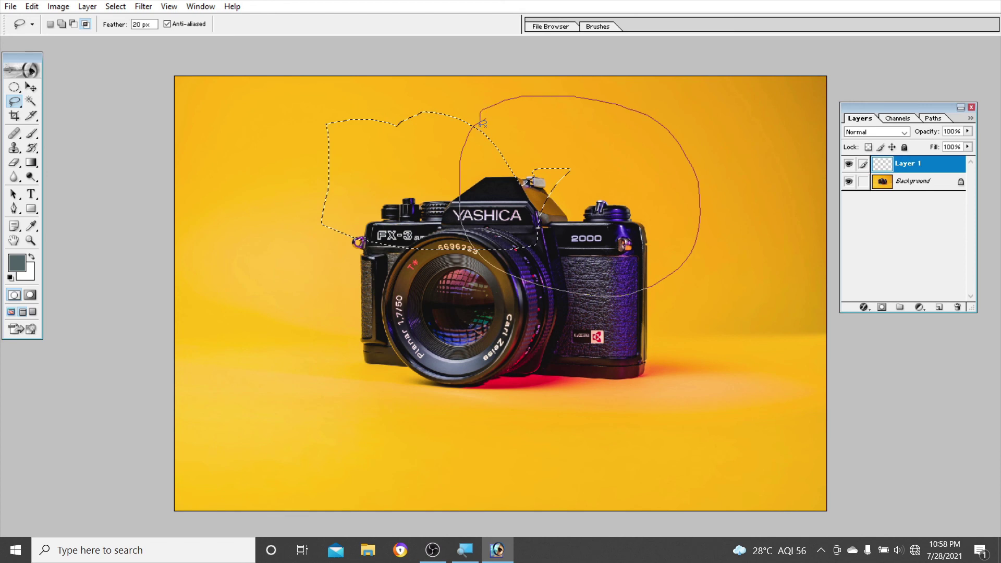
left_click_drag(482, 123, 484, 124)
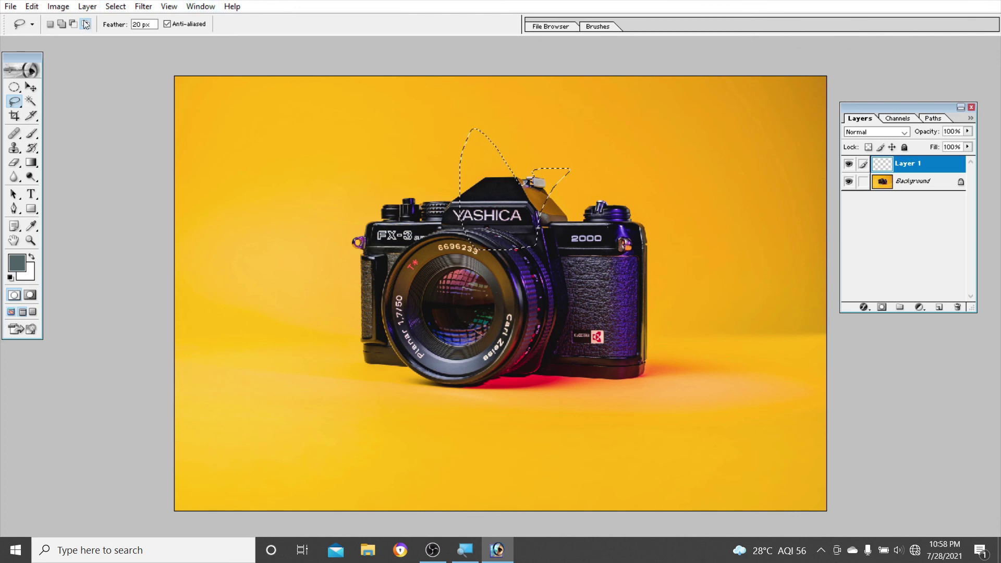
- Deselect the prism selection, leaving the camera photo unselected
left_click(14, 101)
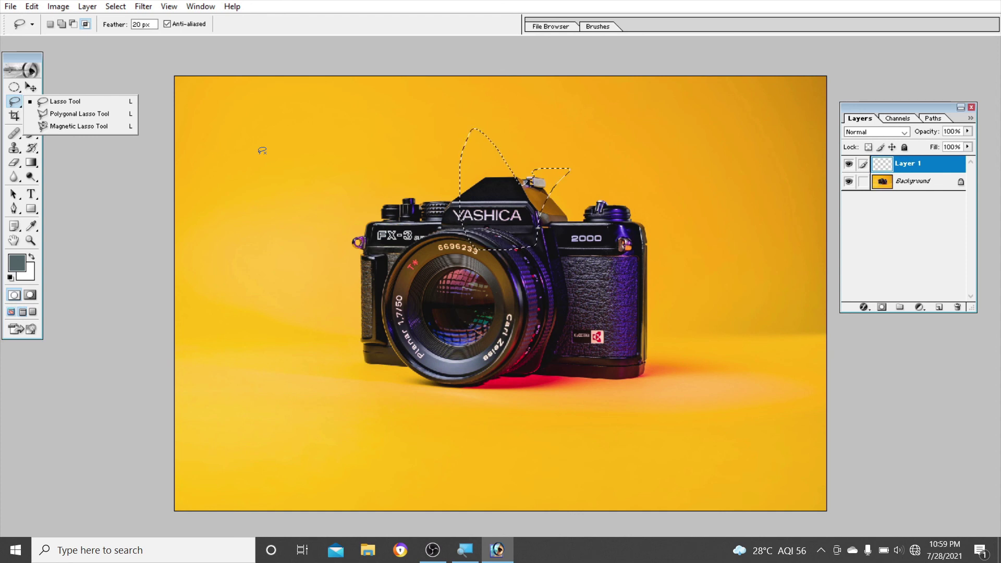
left_click(262, 150)
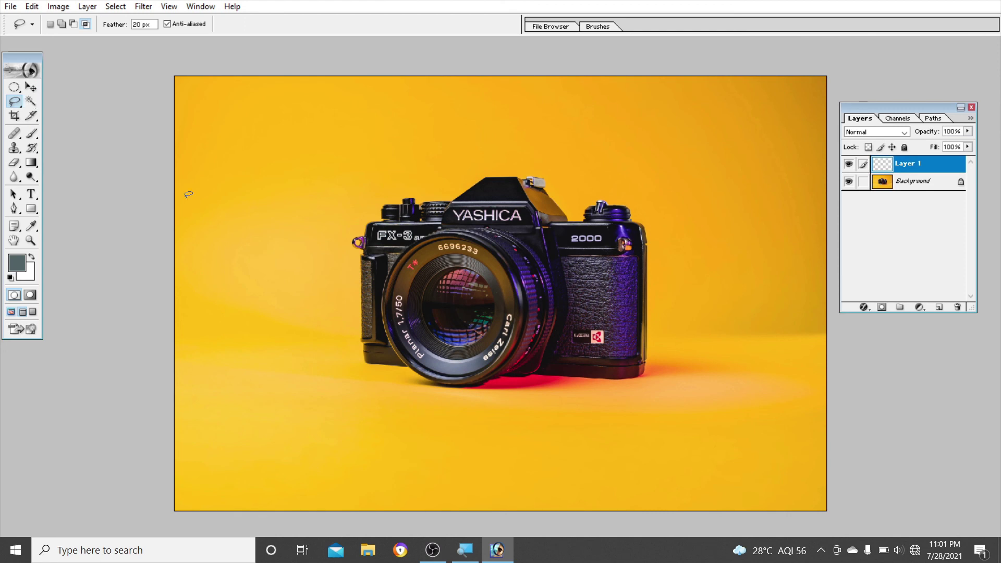
- Switch from the Elliptical Marquee to the Magic Wand at tolerance 32, contiguous
left_click(13, 87)
left_click(29, 102)
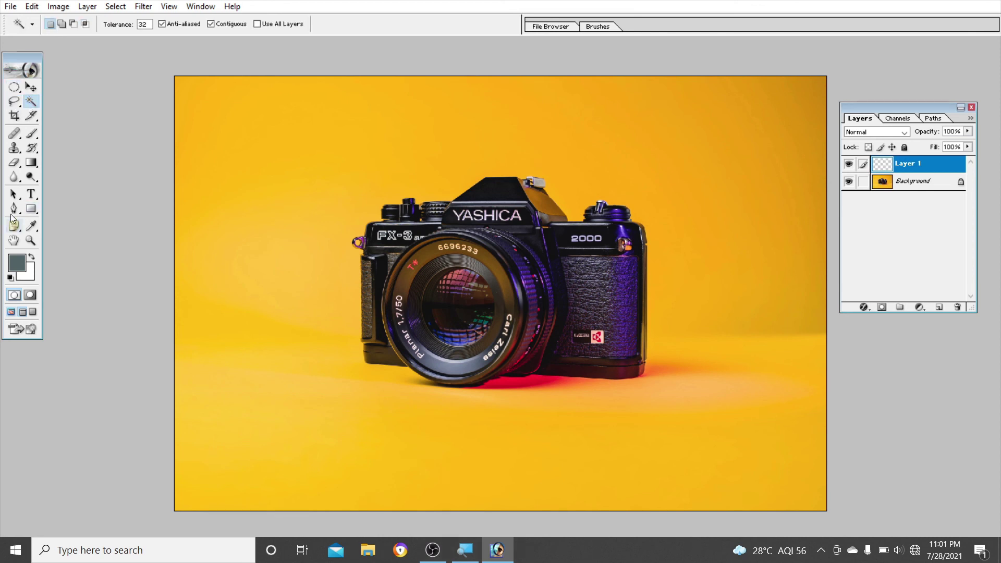